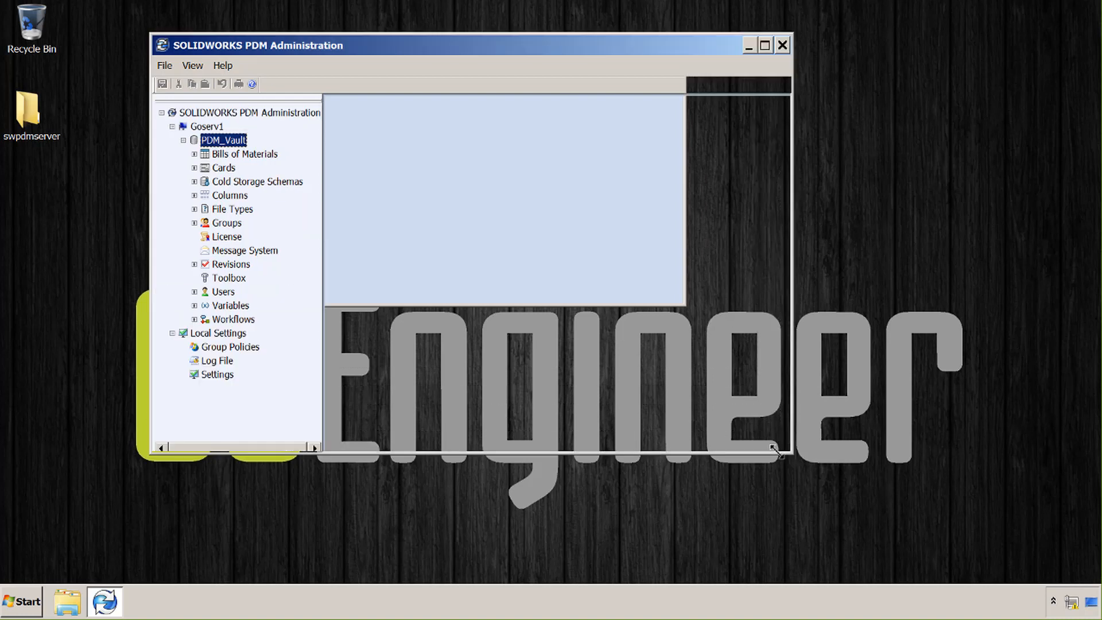
# Check the vault's License settings showing server 25734@GoServ1, cancel unchanged, and close PDM Administration
pyautogui.doubleClick(211, 237)
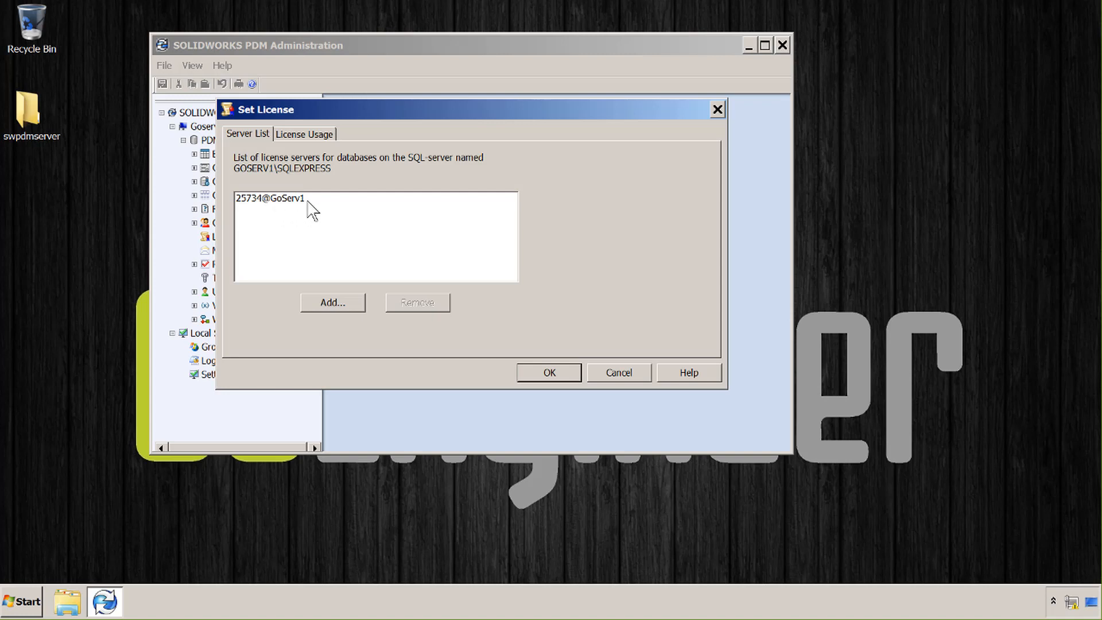
pyautogui.click(619, 373)
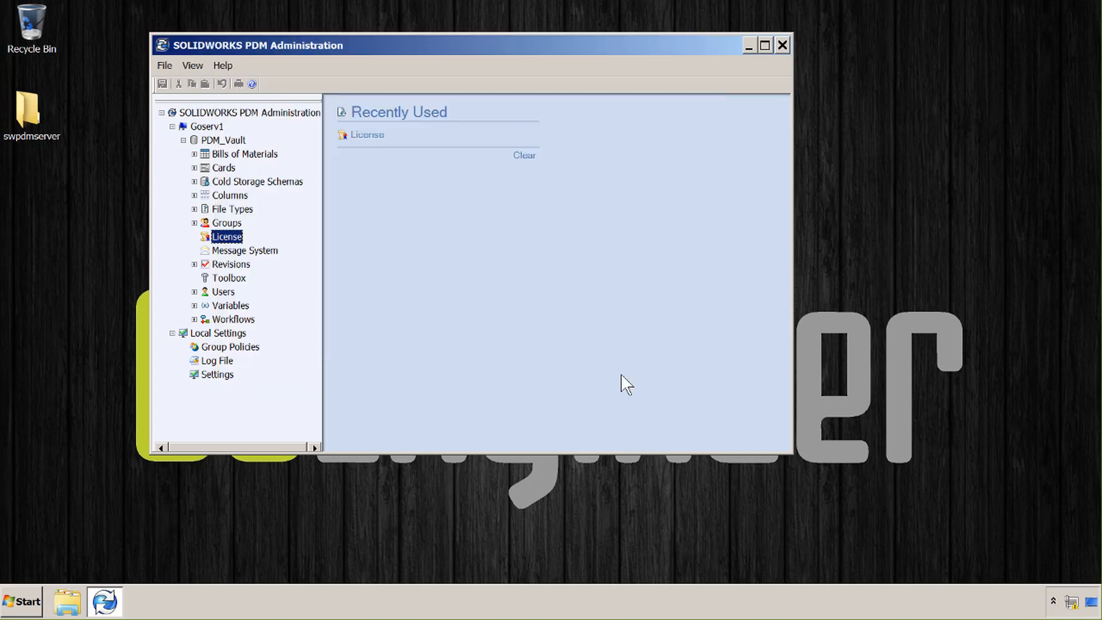
pyautogui.click(782, 50)
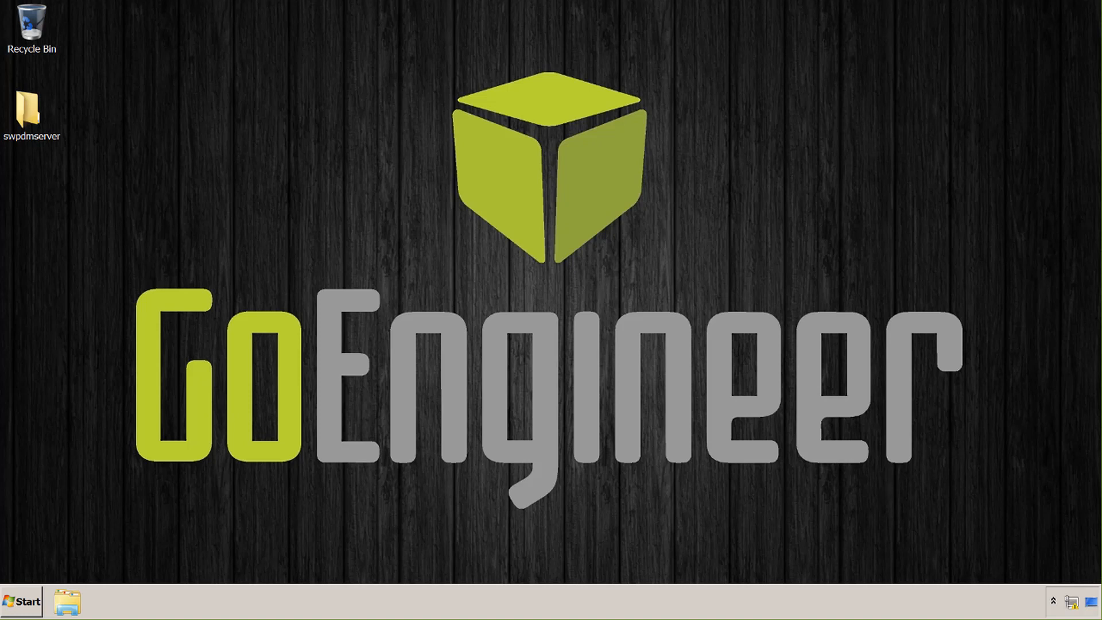
# Launch Registry Editor by searching for regedit
pyautogui.click(23, 608)
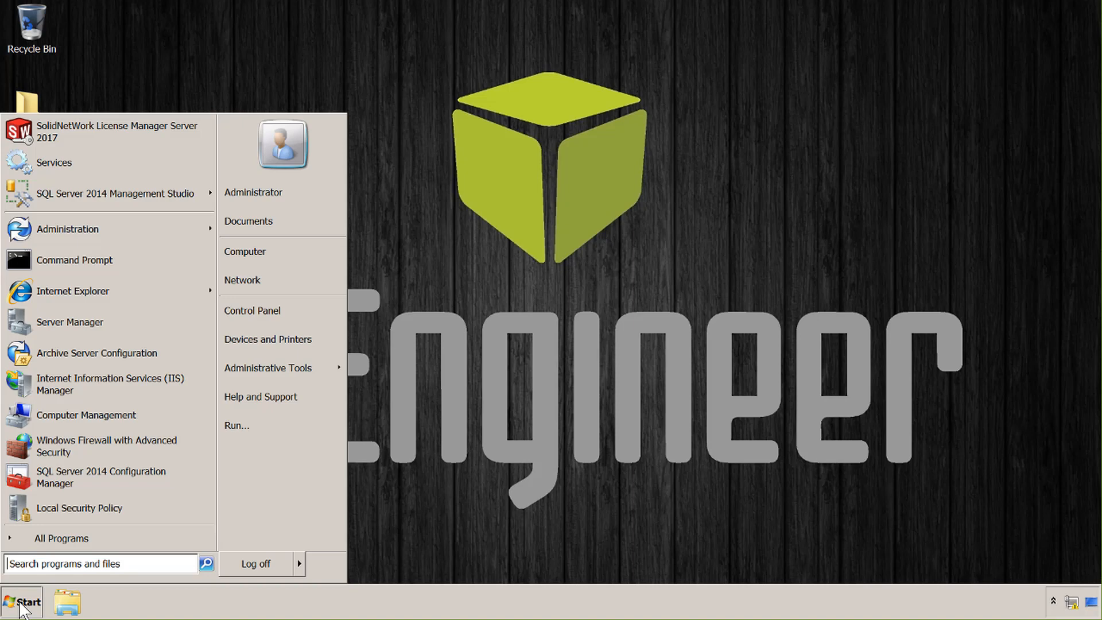
pyautogui.write('regedit')
pyautogui.press('Return')
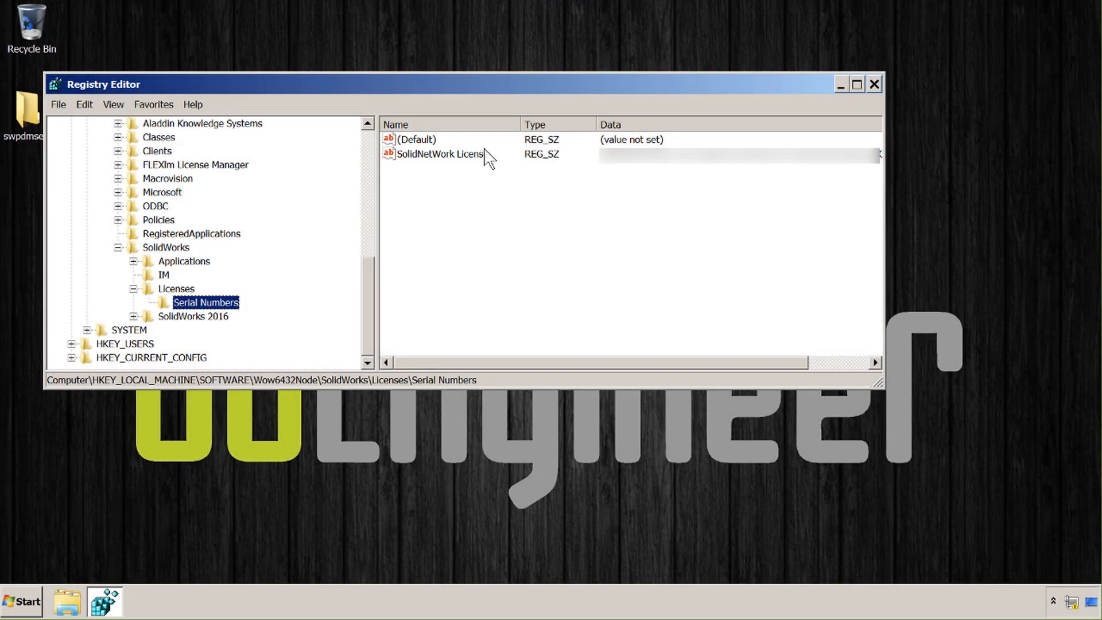
# Paste the additional serial at the end of the SolidNetWork License value, confirm, and close the editor
pyautogui.click(457, 155)
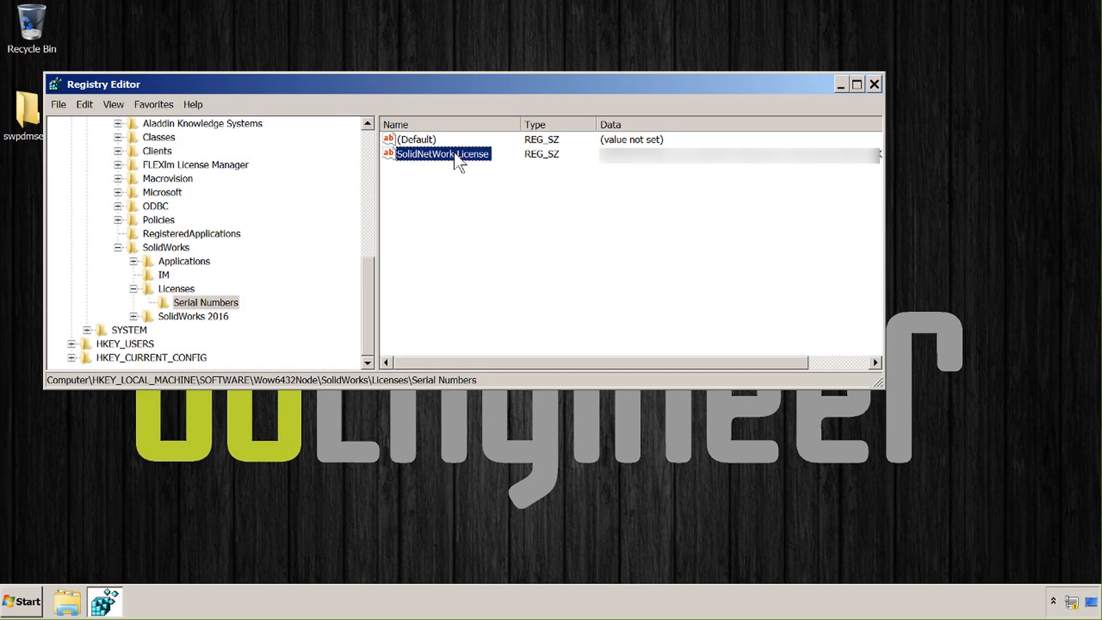
pyautogui.doubleClick(455, 155)
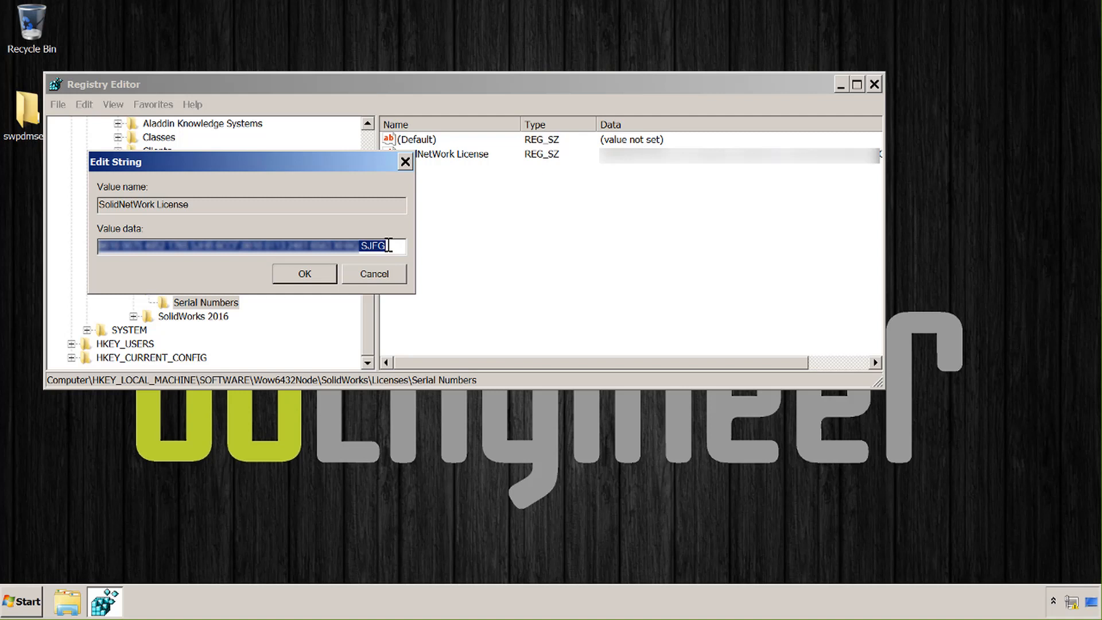
pyautogui.click(391, 245)
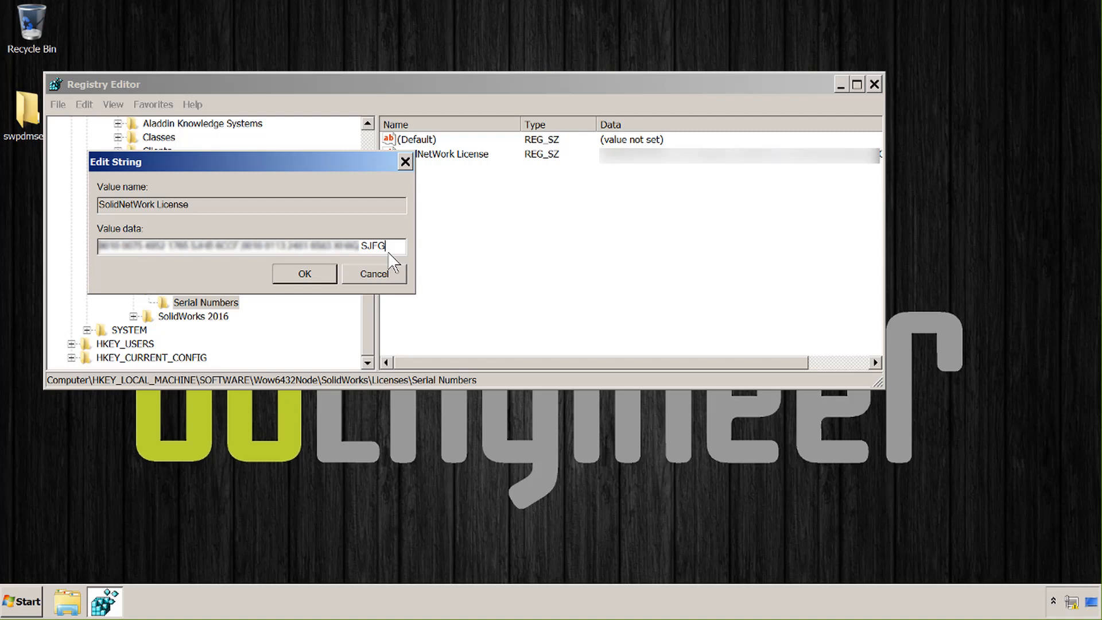
pyautogui.hotkey('ctrl', 'v')
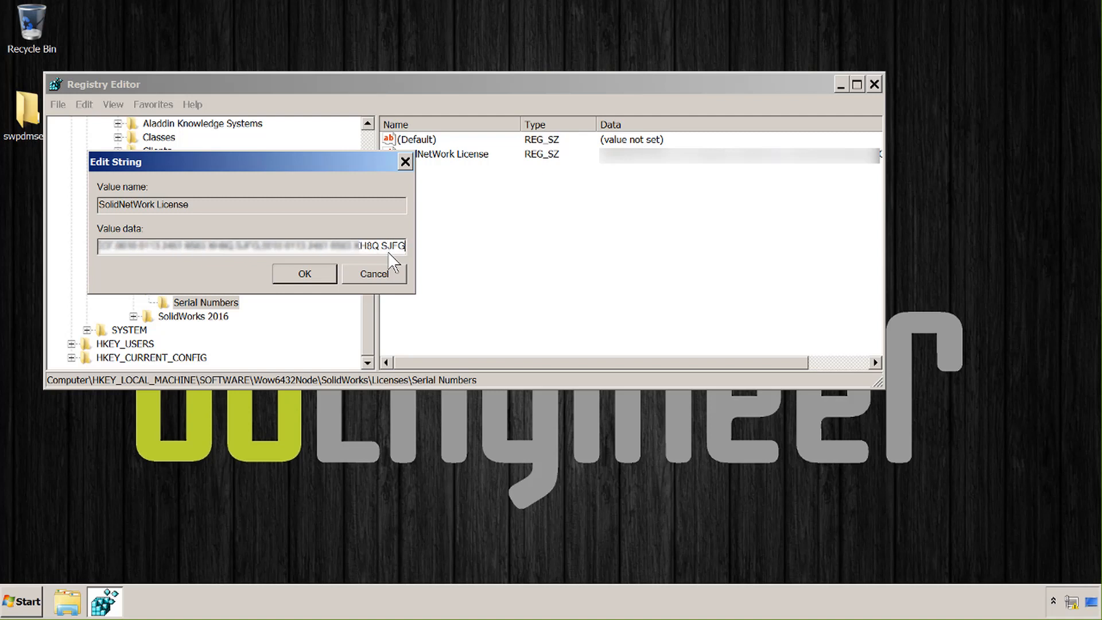
pyautogui.click(321, 277)
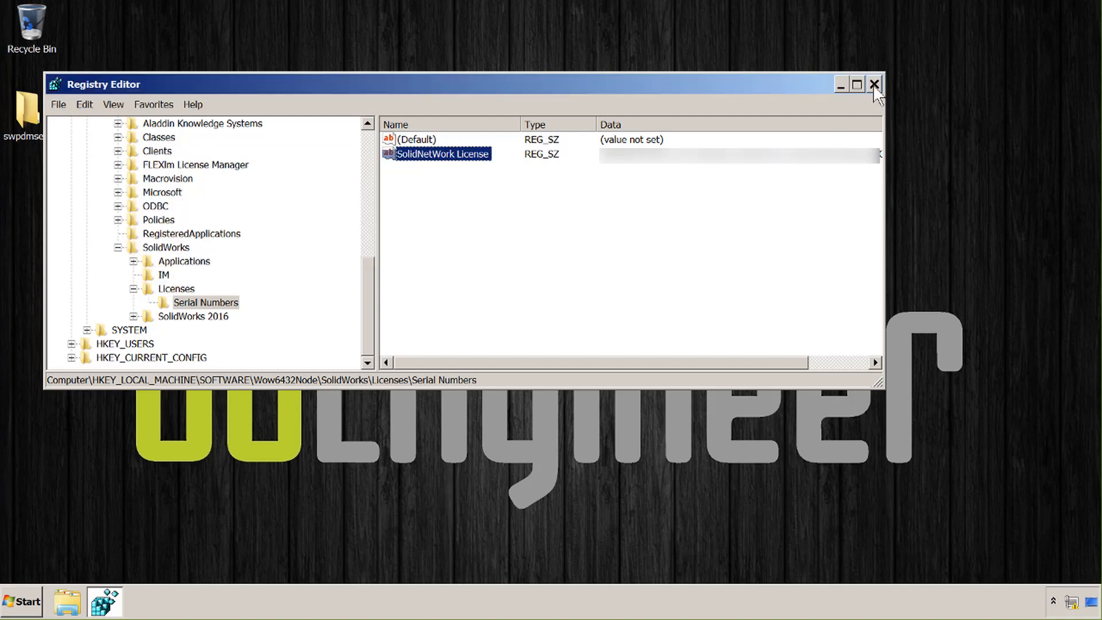
pyautogui.click(875, 85)
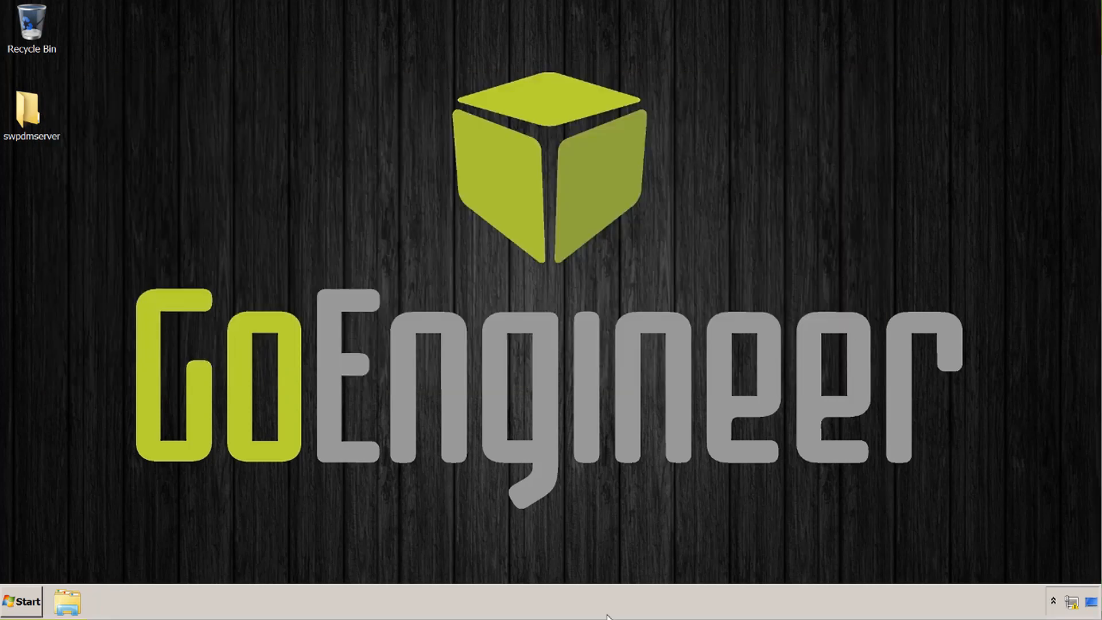
# Launch SolidNetWork License Manager Server 2017 from a 'solid' search
pyautogui.click(28, 609)
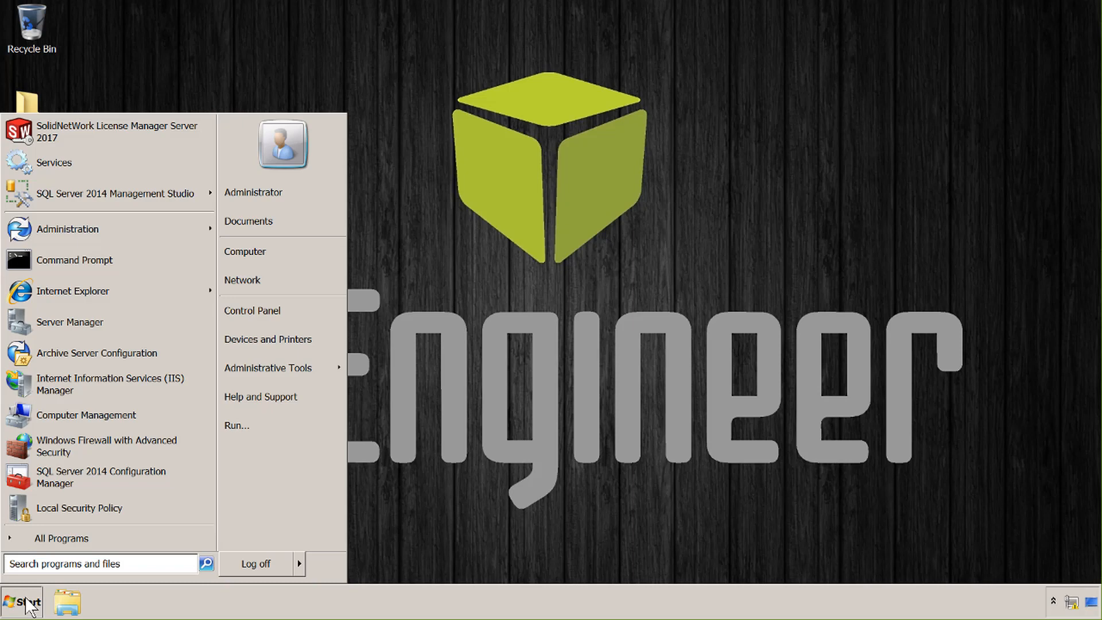
pyautogui.write('solid')
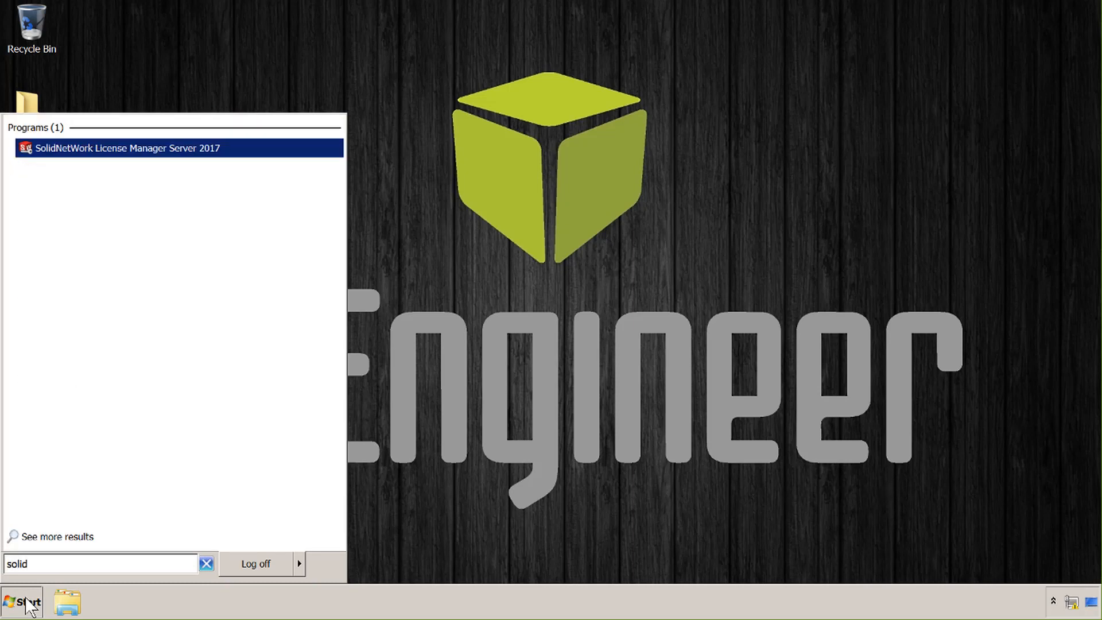
pyautogui.press('Return')
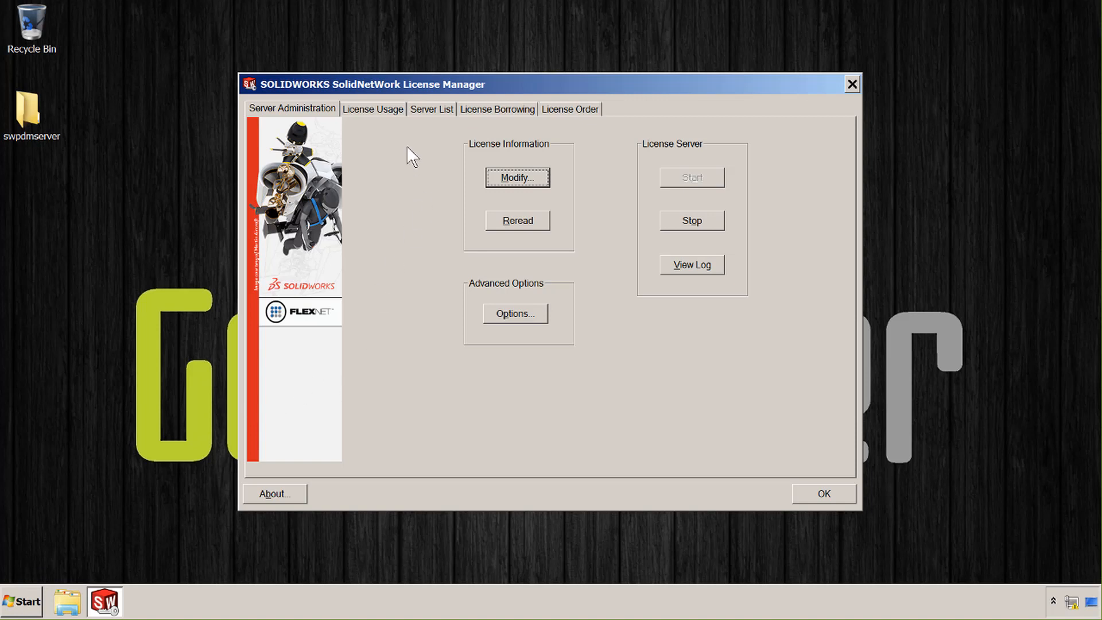
# Confirm PDM Standard CAD Editor shows only 1 license, then begin modifying the license information
pyautogui.click(398, 111)
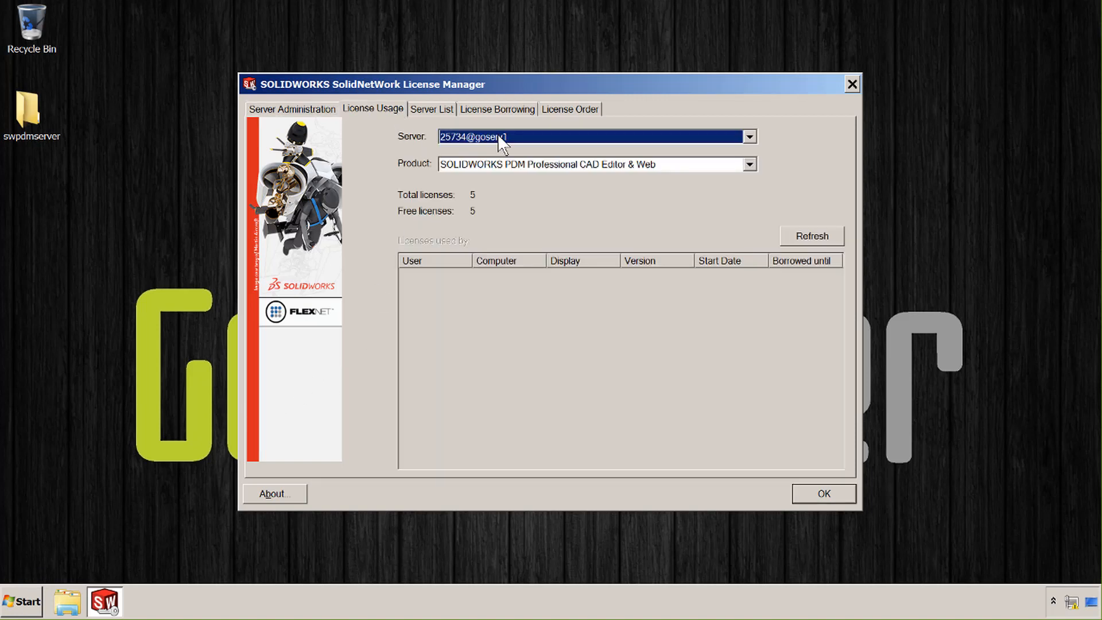
pyautogui.click(615, 165)
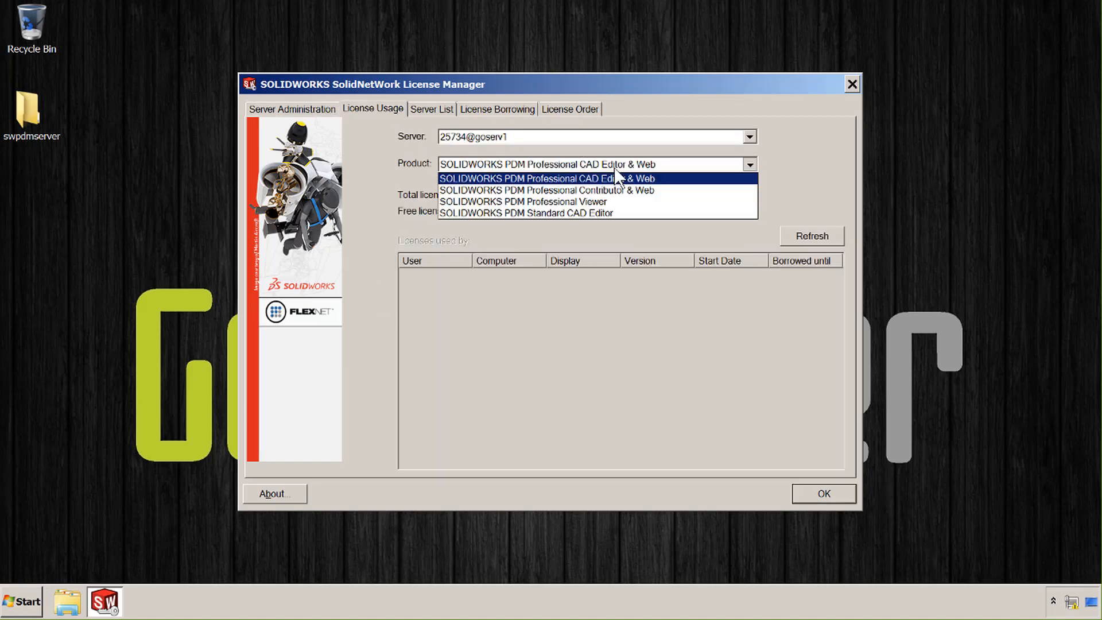
pyautogui.click(601, 213)
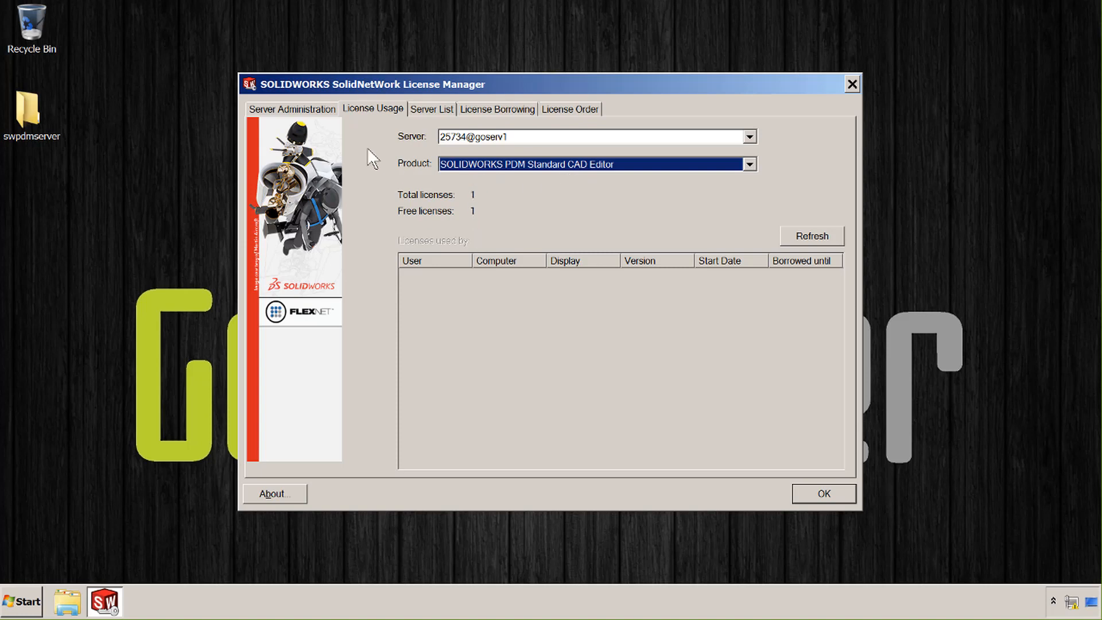
pyautogui.click(326, 110)
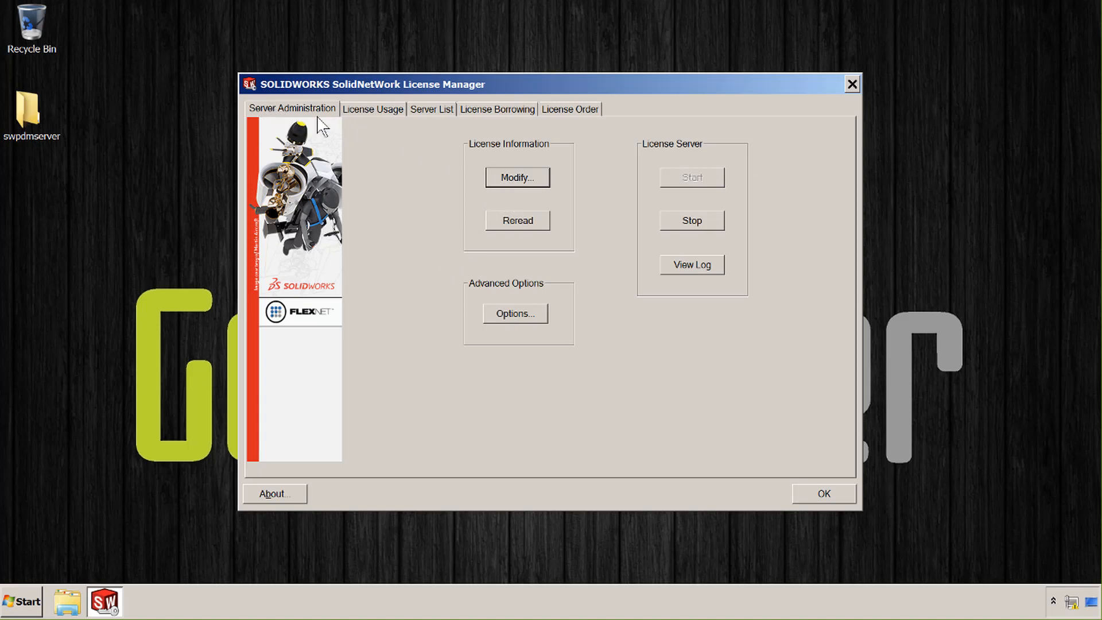
pyautogui.click(512, 189)
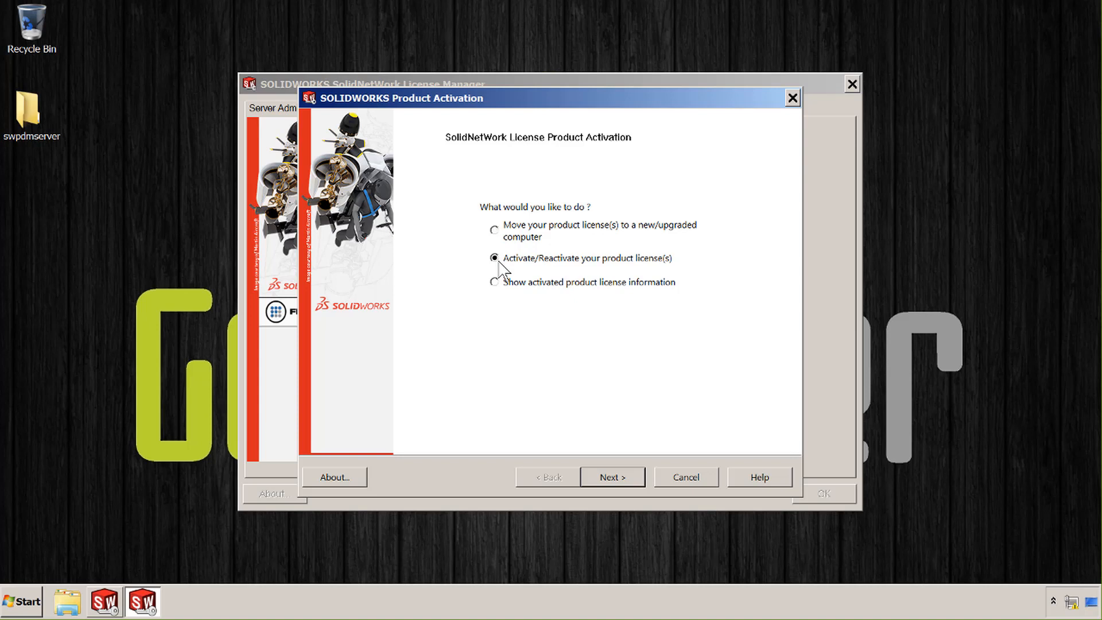
# Activate the newly added second serial number online and finish the Product Activation wizard
pyautogui.click(604, 475)
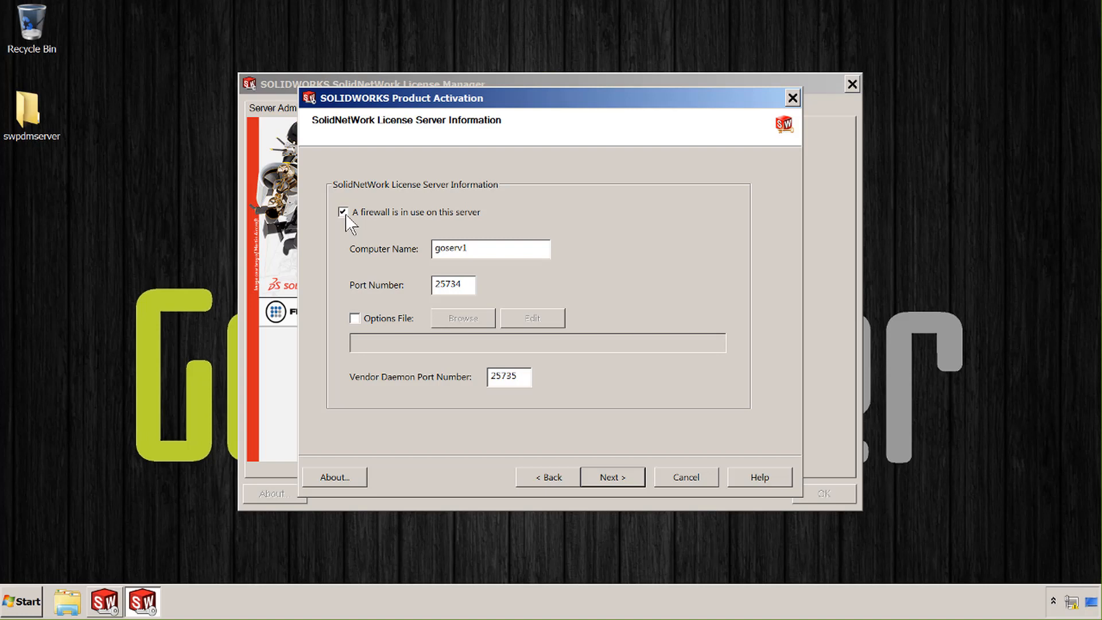
pyautogui.click(623, 478)
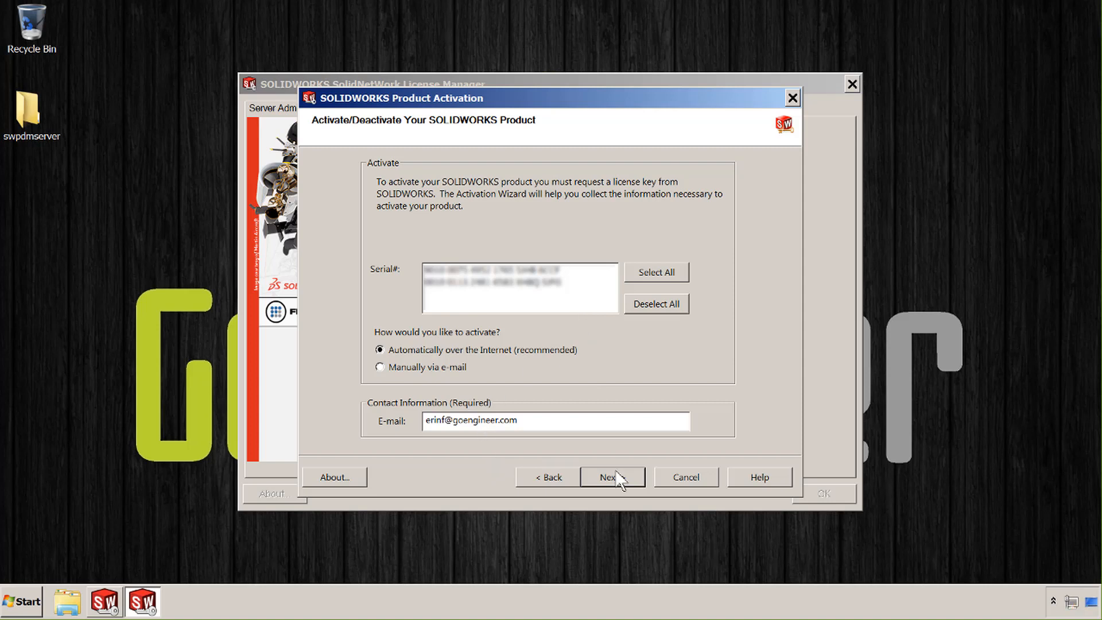
pyautogui.click(552, 282)
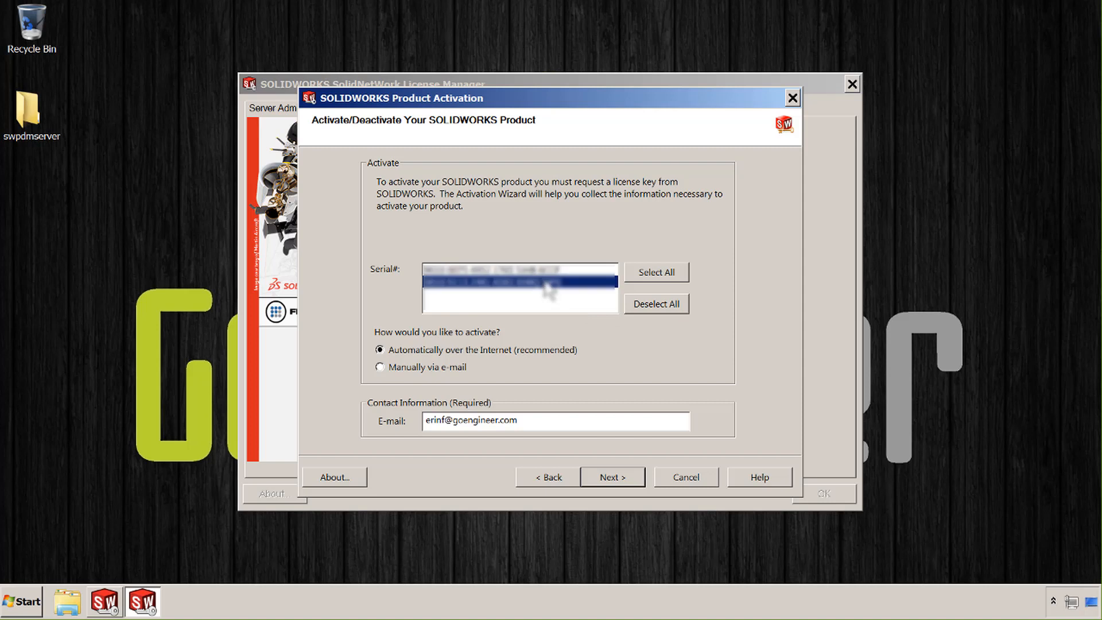
pyautogui.click(606, 477)
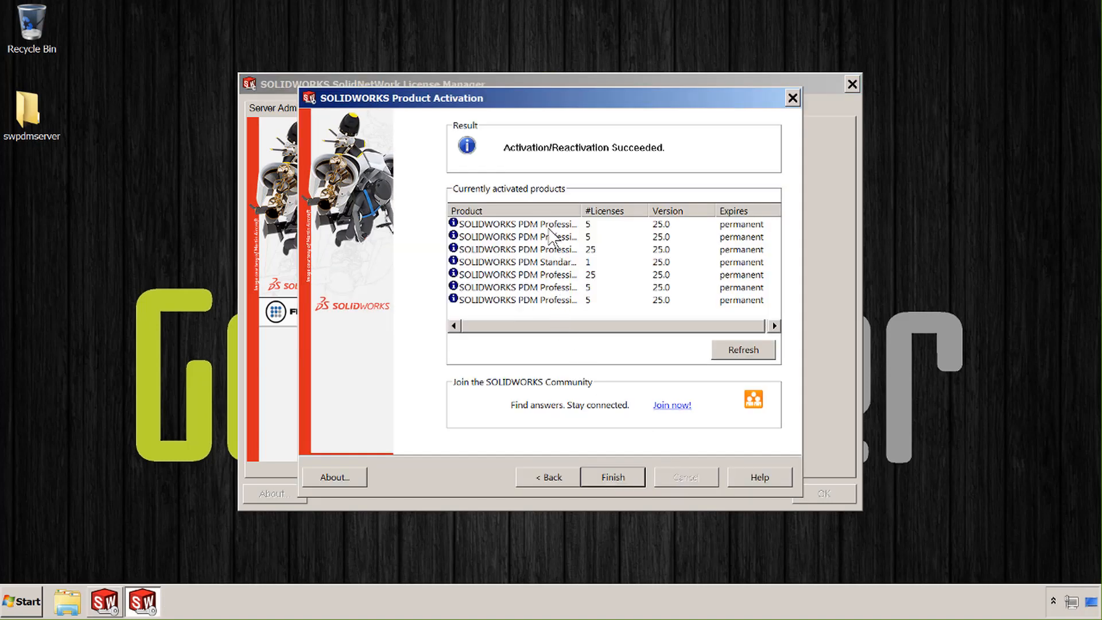
pyautogui.moveTo(579, 211); pyautogui.dragTo(631, 216)
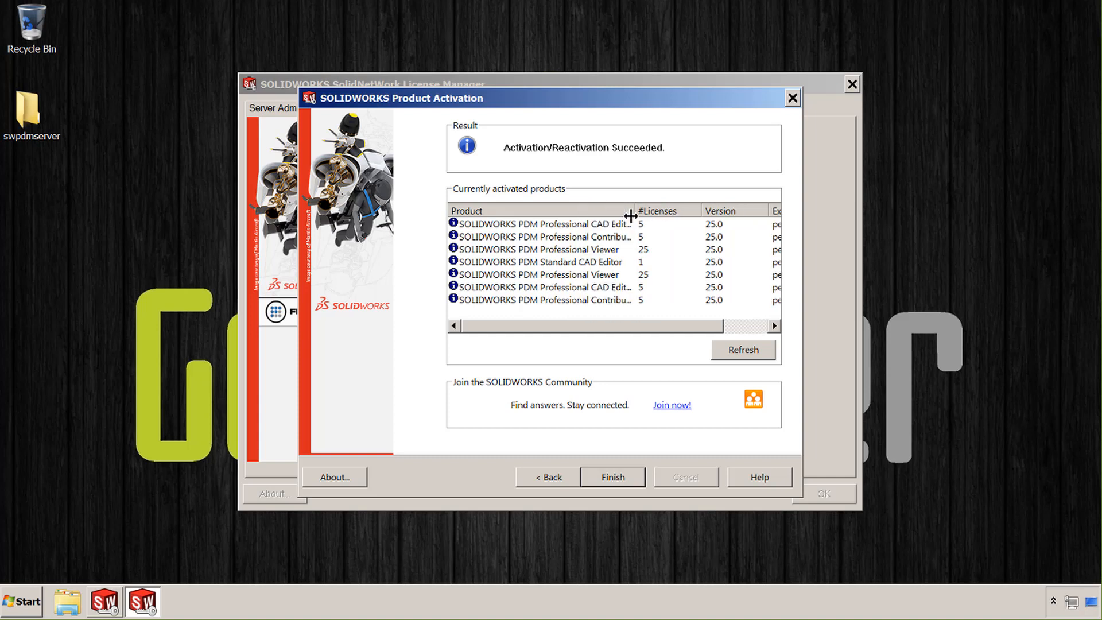
pyautogui.click(612, 477)
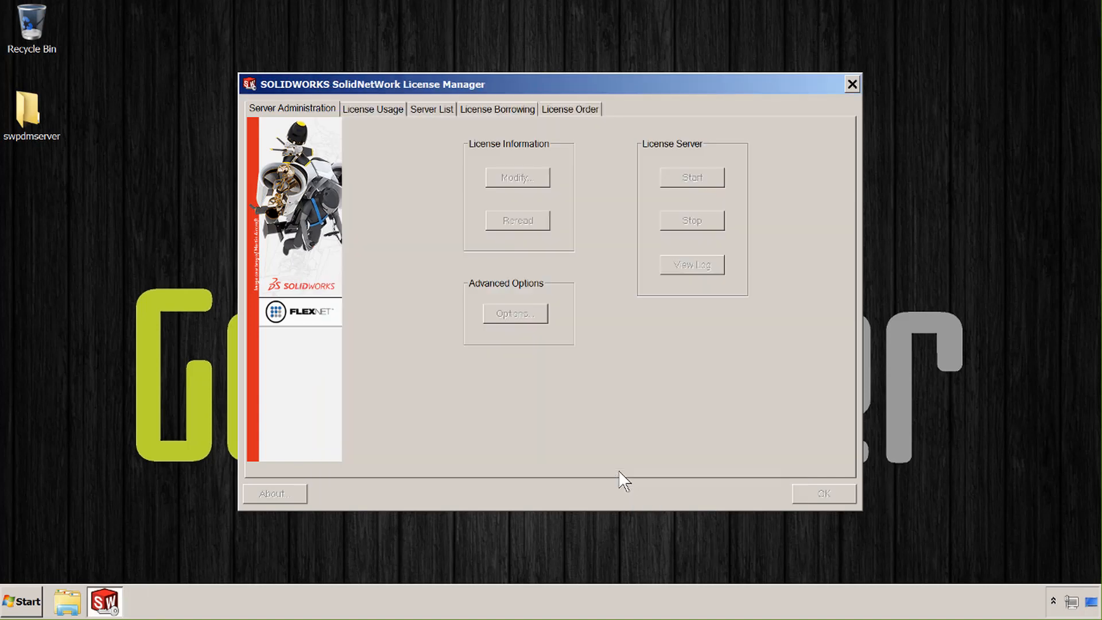
# Verify PDM Professional CAD Editor & Web shows 5 free licenses, then close the license manager
pyautogui.click(382, 108)
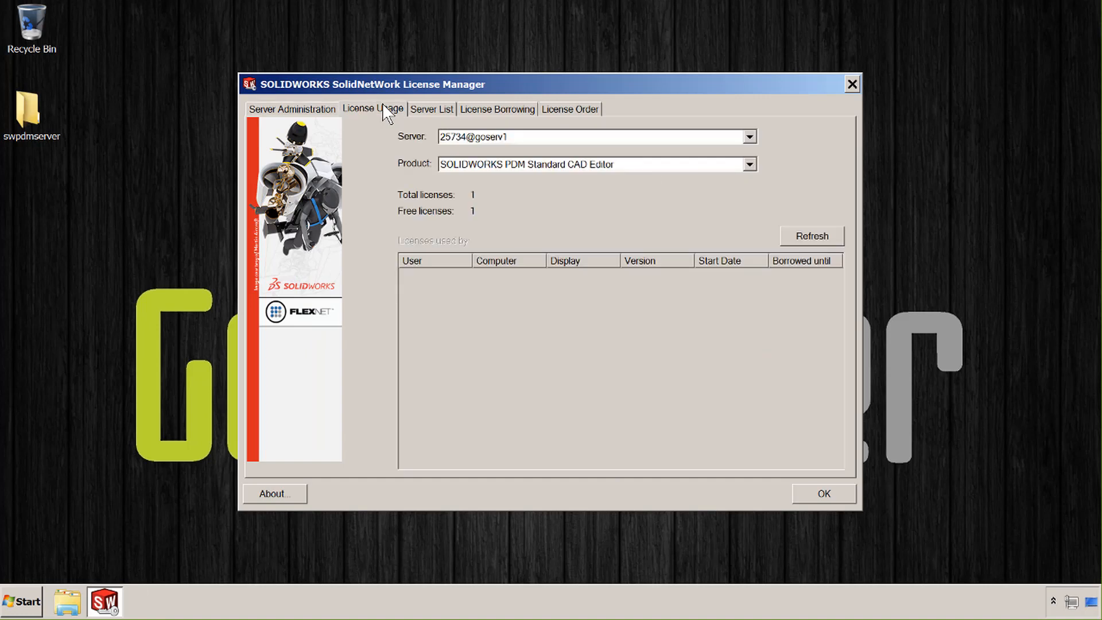
pyautogui.click(628, 168)
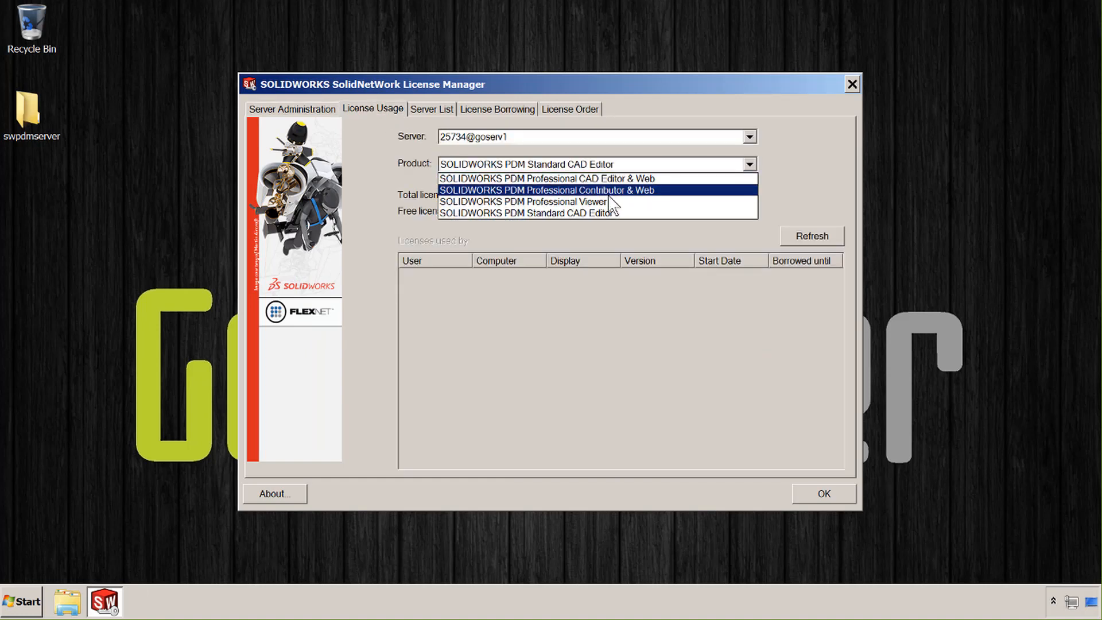
pyautogui.click(608, 183)
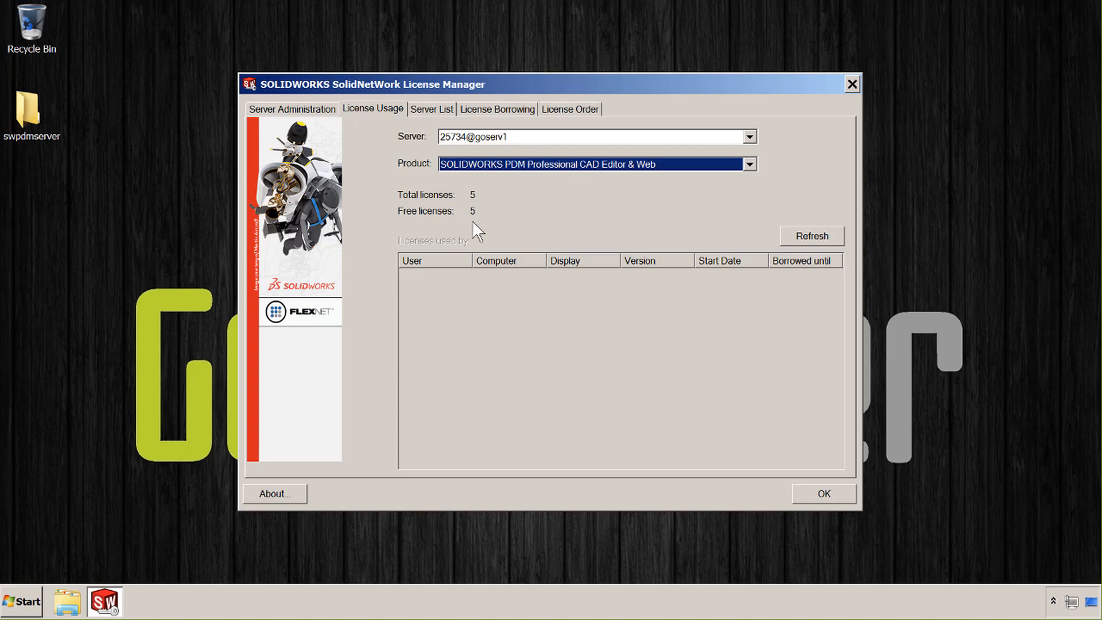
pyautogui.click(853, 84)
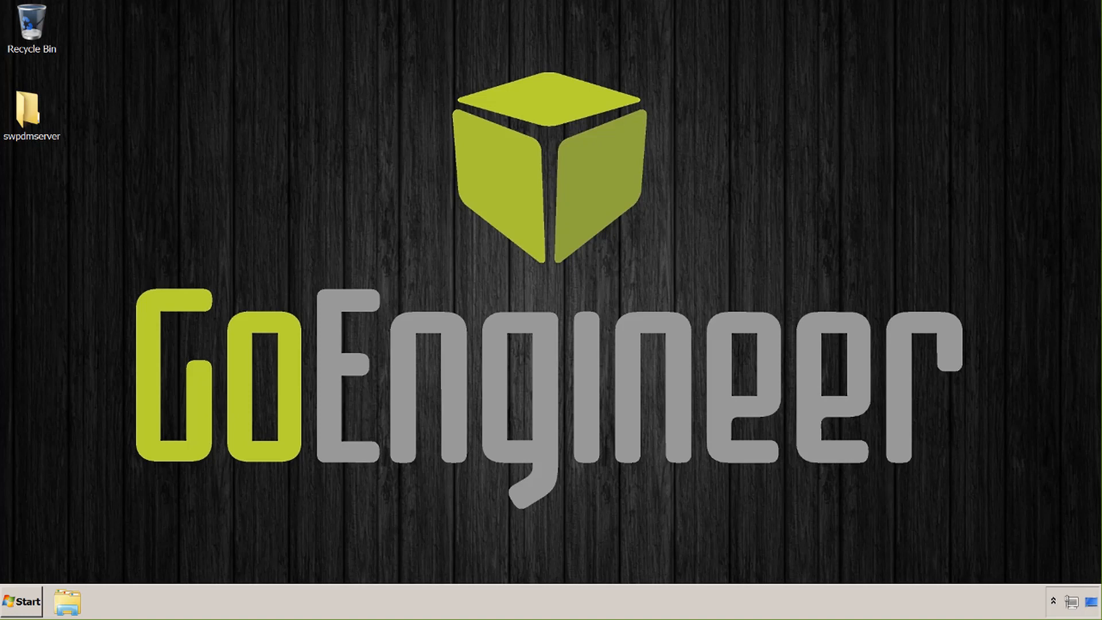
# Launch SOLIDWORKS PDM Administration from an 'admin' search
pyautogui.click(25, 609)
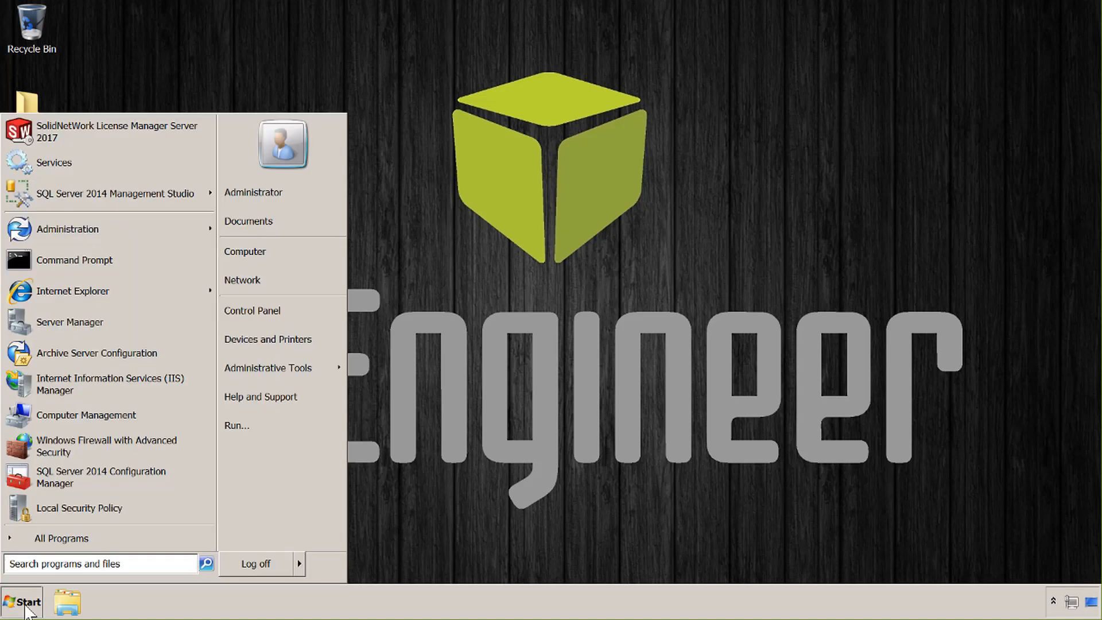
pyautogui.write('admin')
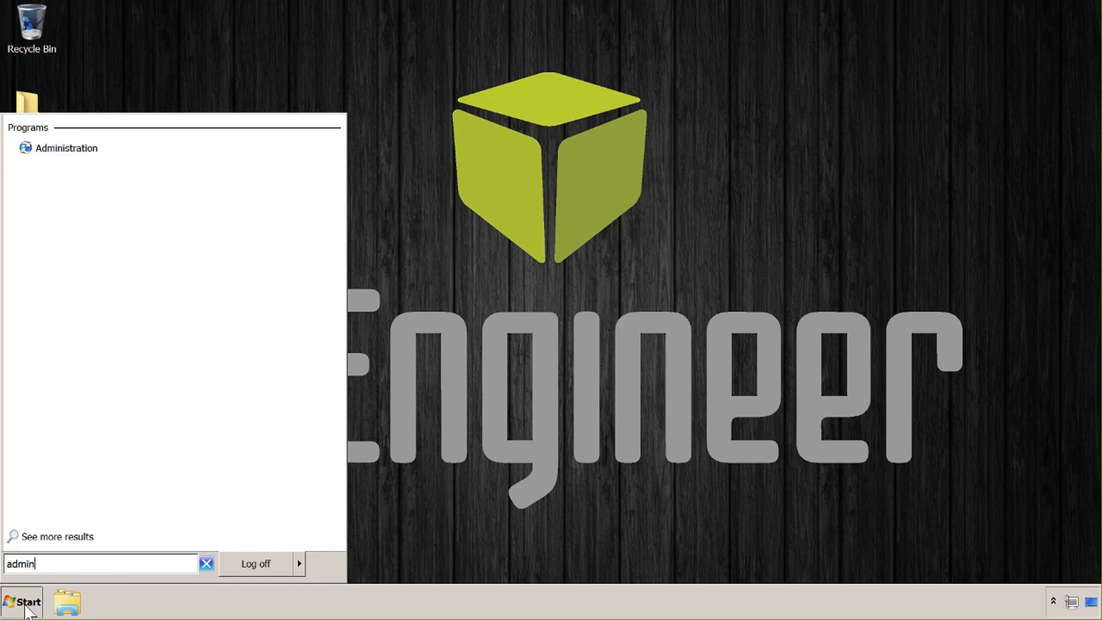
pyautogui.press('Return')
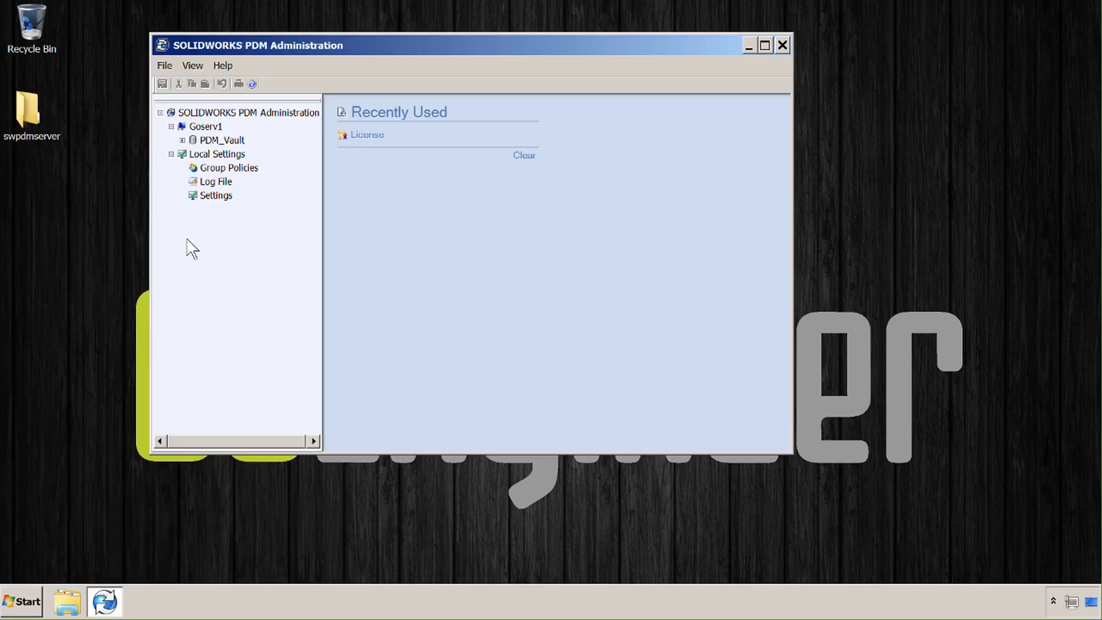
# Expand PDM_Vault and log in with the admin account's password
pyautogui.click(182, 140)
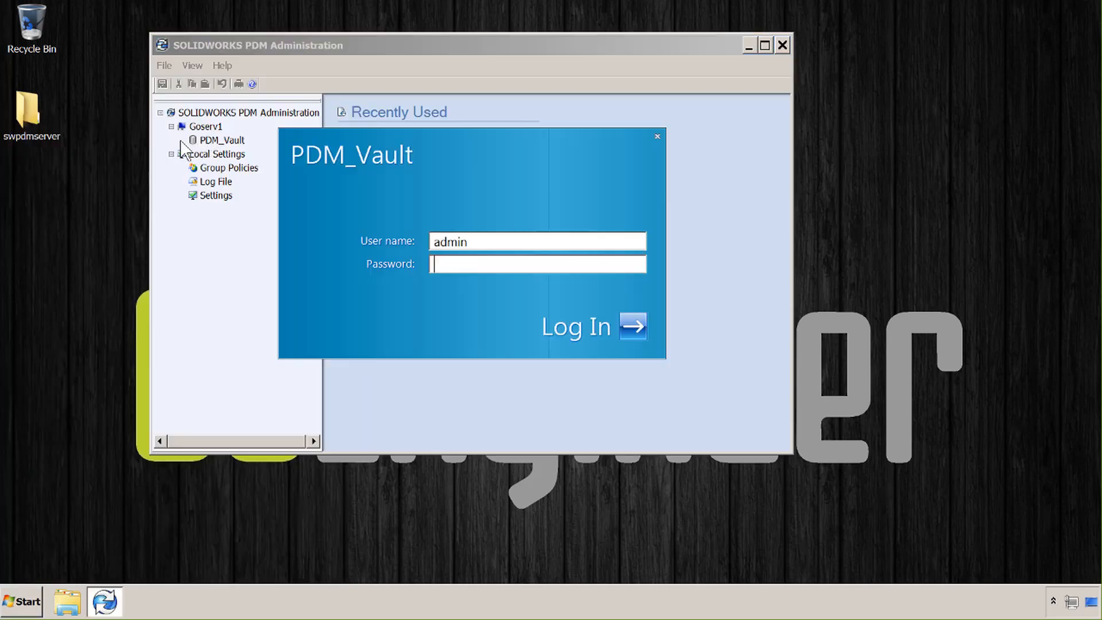
pyautogui.write('admin')
pyautogui.press('Return')
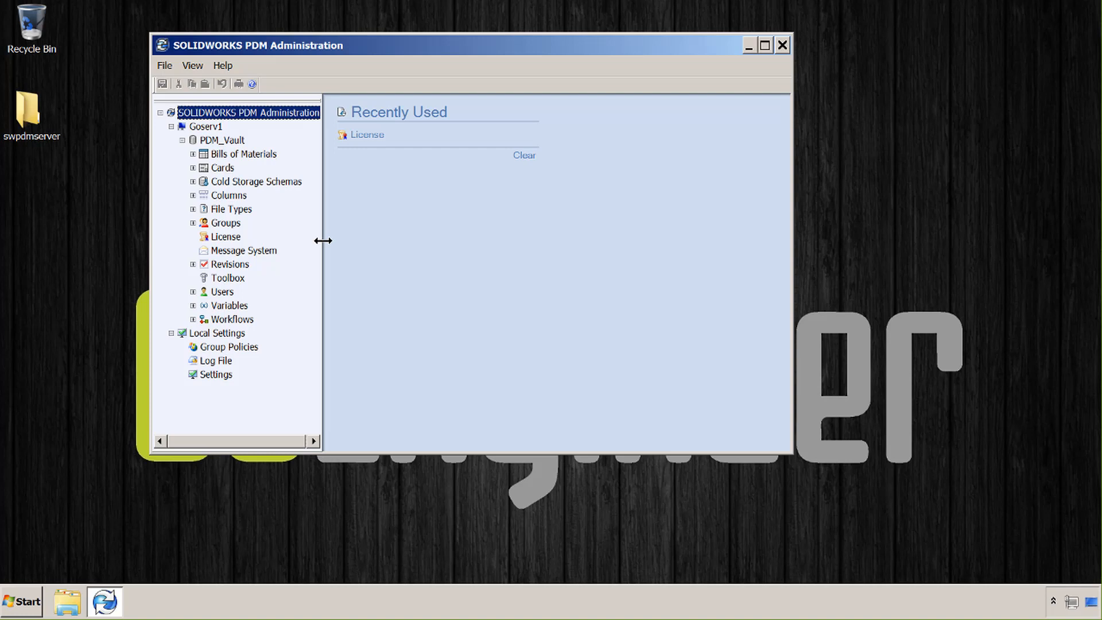
# Run Upgrade to Professional Vault on PDM_Vault, acknowledging irreversibility and using licence server 25734@GoServ1
pyautogui.rightClick(221, 141)
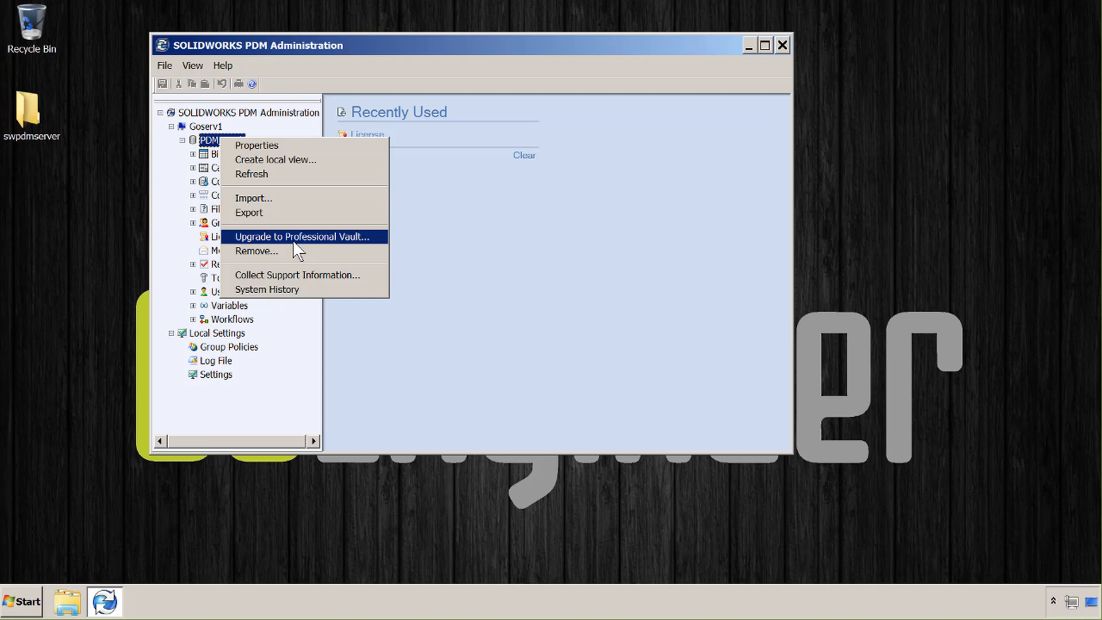
pyautogui.click(294, 237)
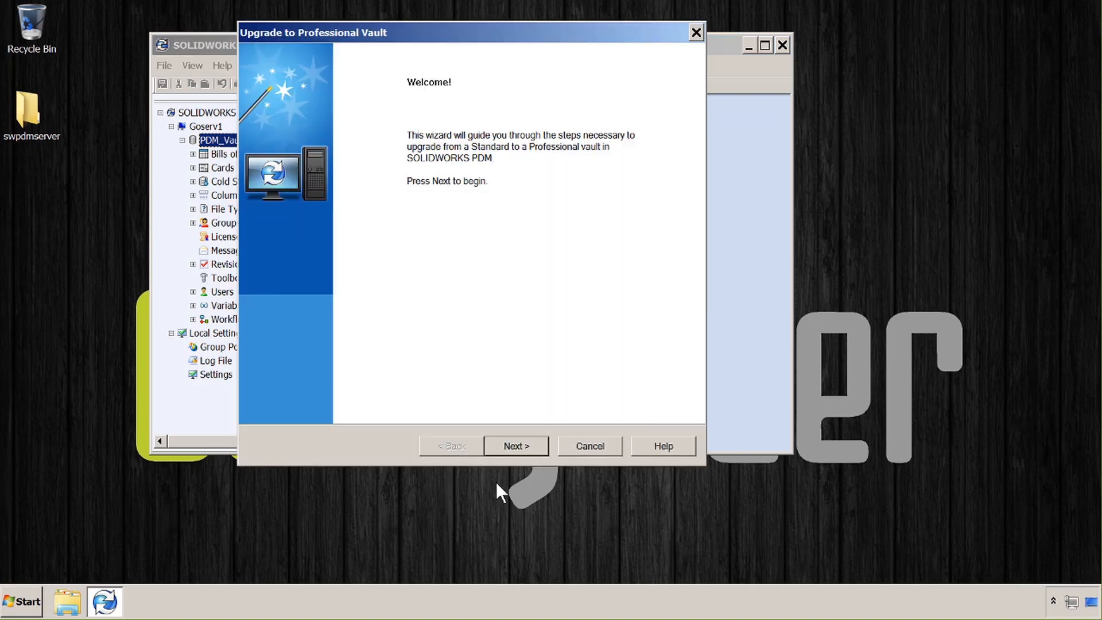
pyautogui.click(508, 447)
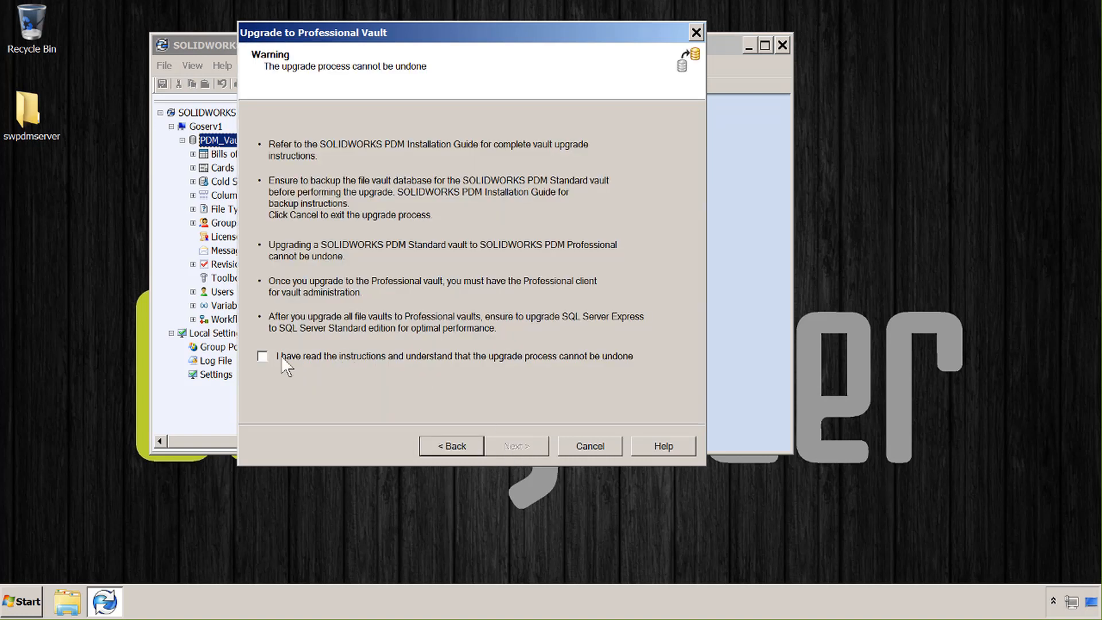
pyautogui.click(262, 356)
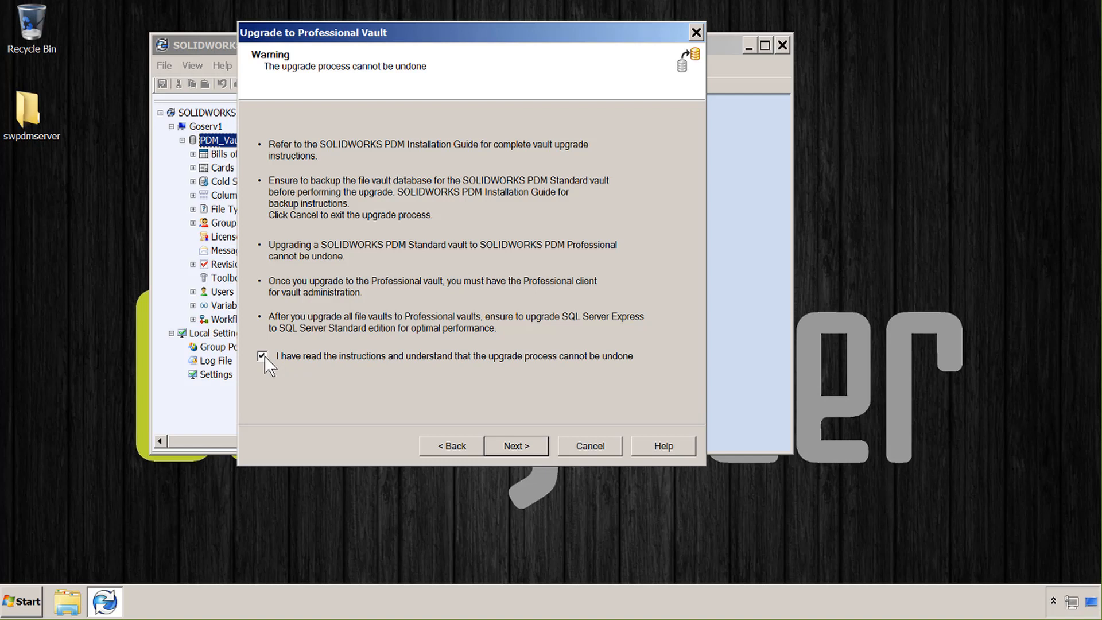
pyautogui.click(514, 447)
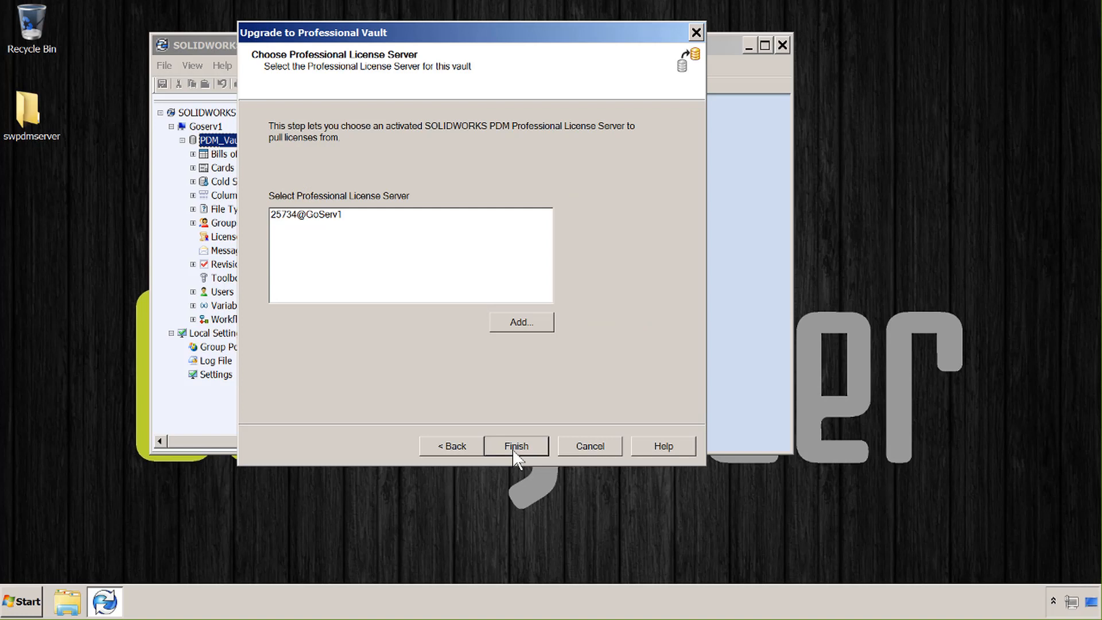
pyautogui.click(514, 451)
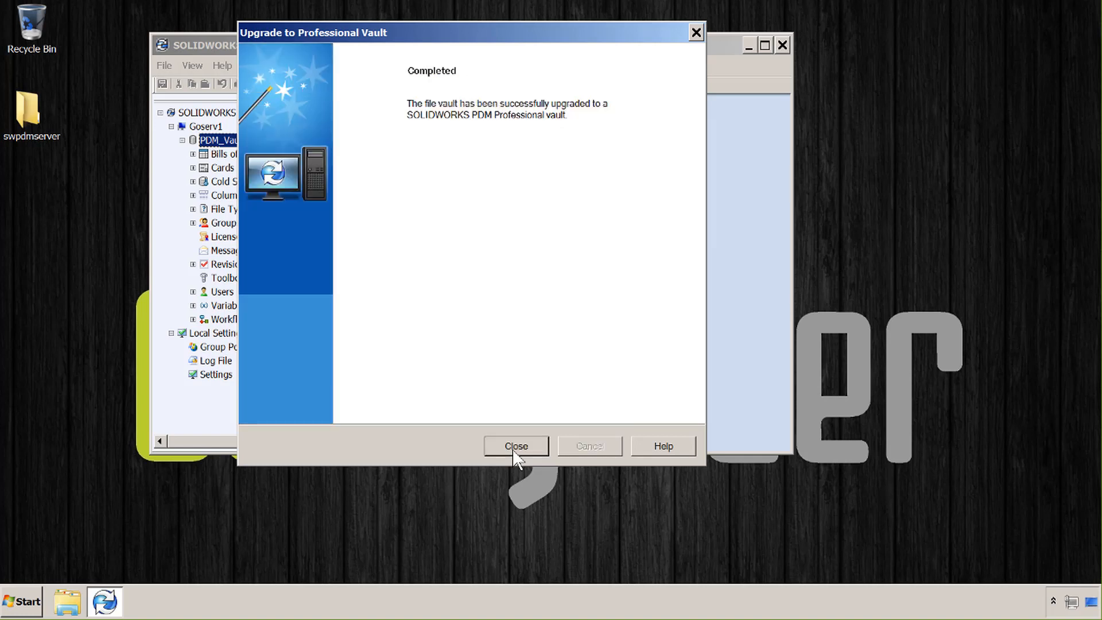
pyautogui.click(515, 451)
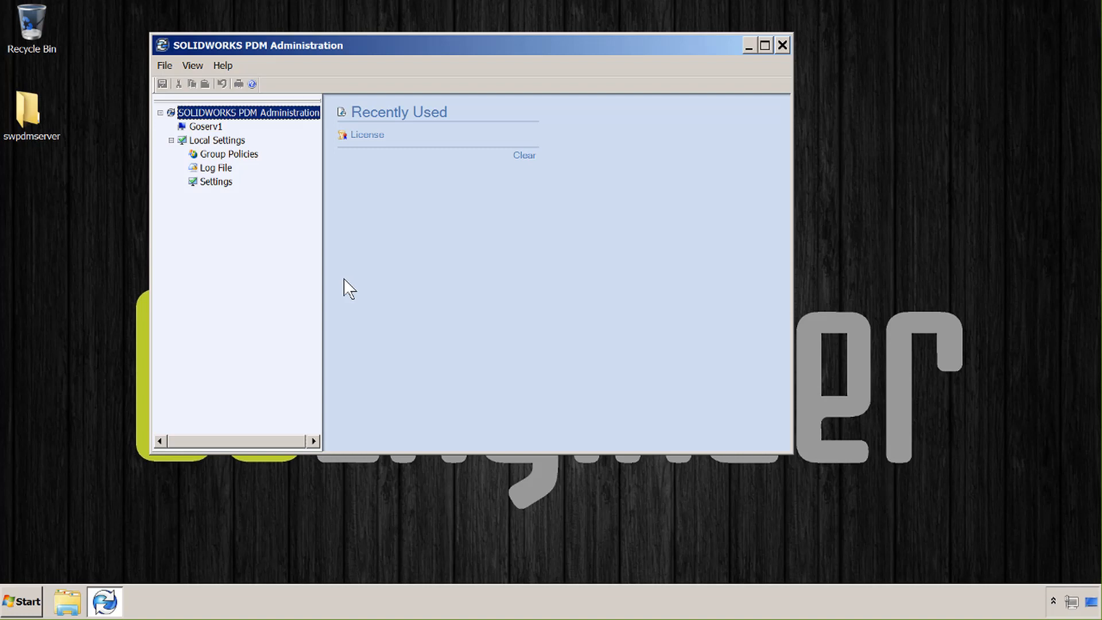
# Close the SOLIDWORKS PDM Administration window
pyautogui.click(765, 46)
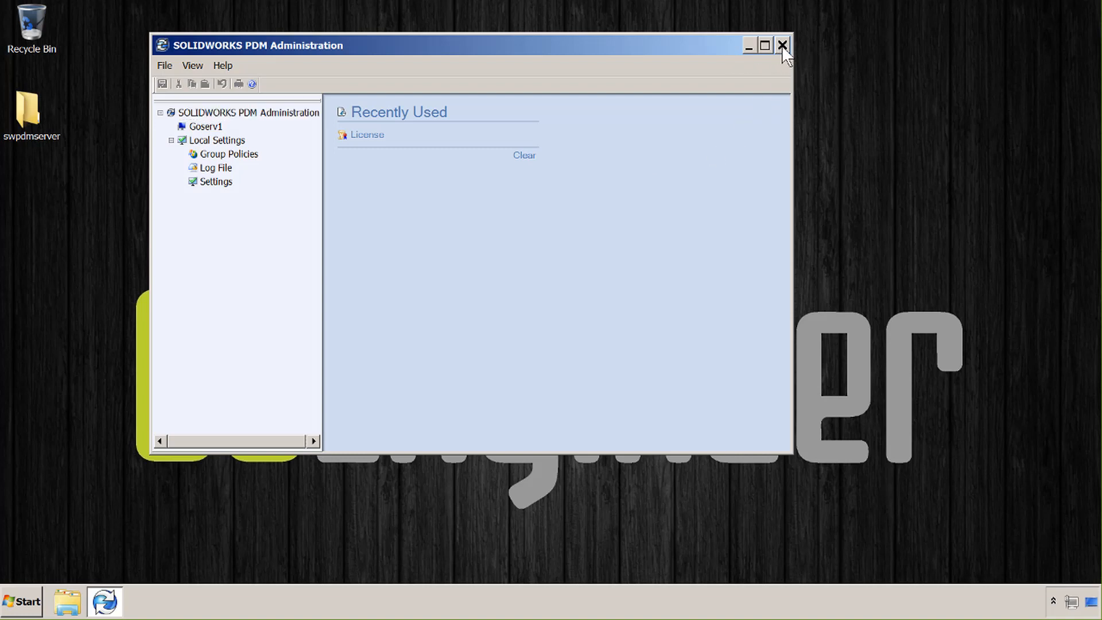
pyautogui.click(783, 46)
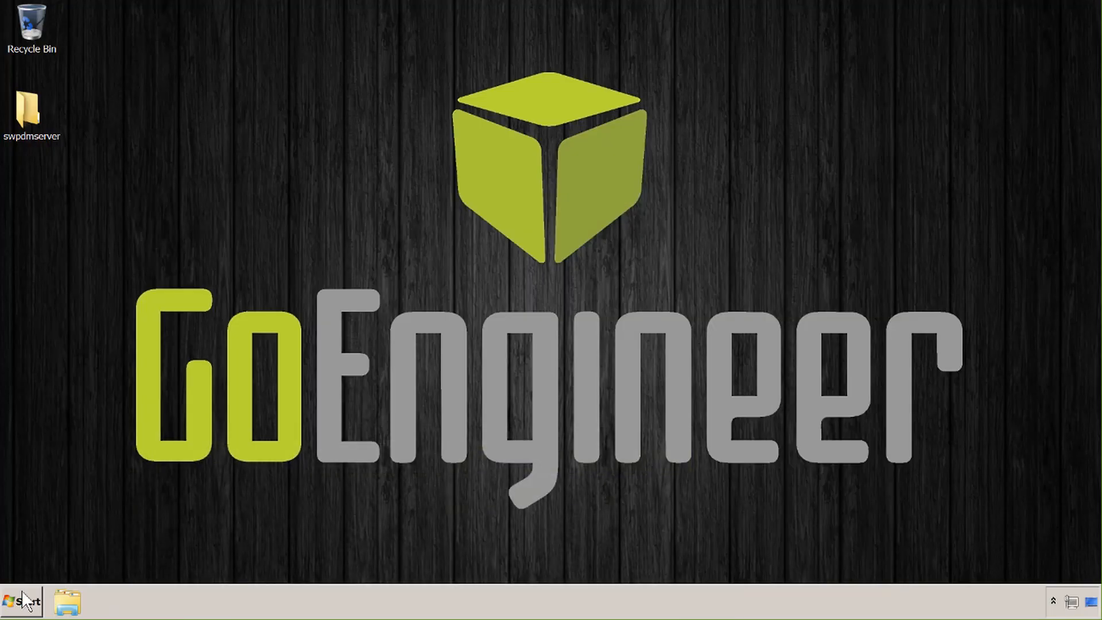
# Open Programs and Features via a 'progr' search and choose Change on SOLIDWORKS PDM Server
pyautogui.click(22, 608)
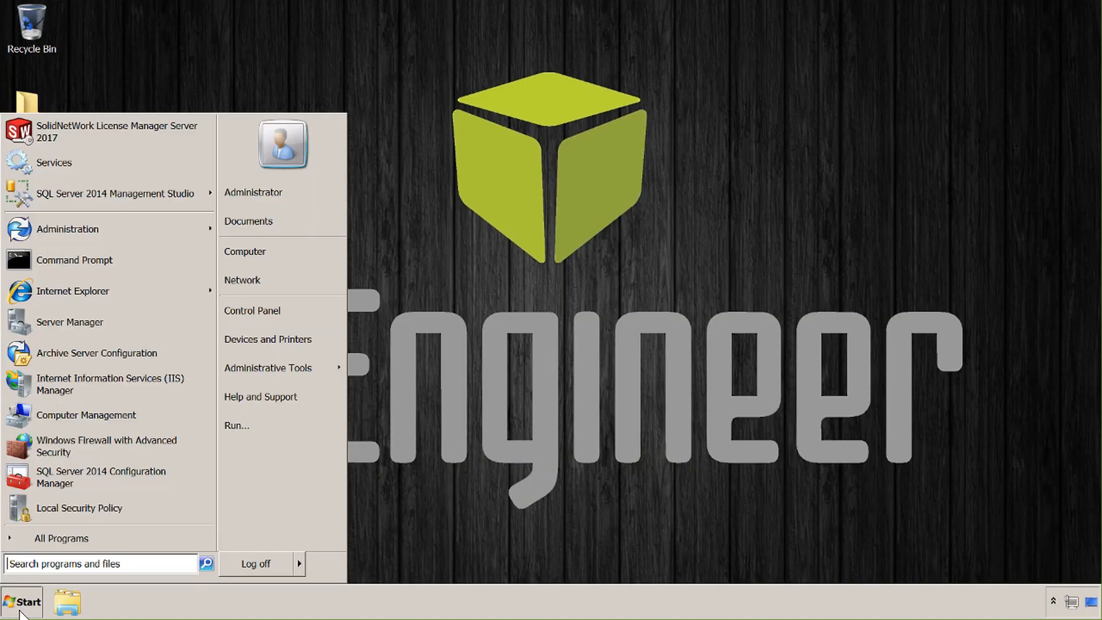
pyautogui.write('progr')
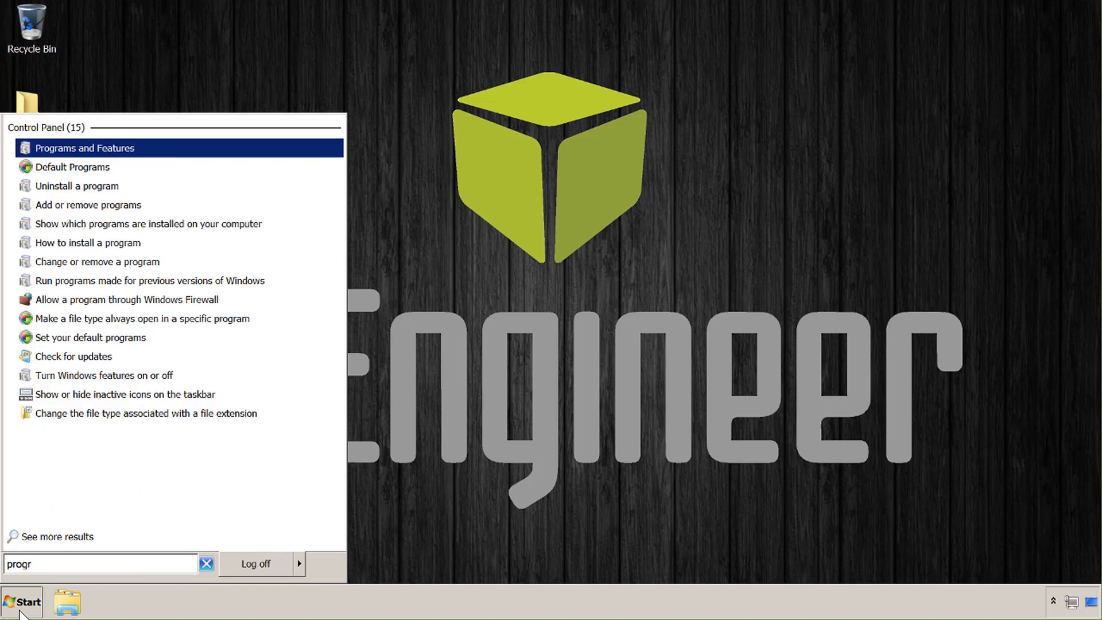
pyautogui.press('Return')
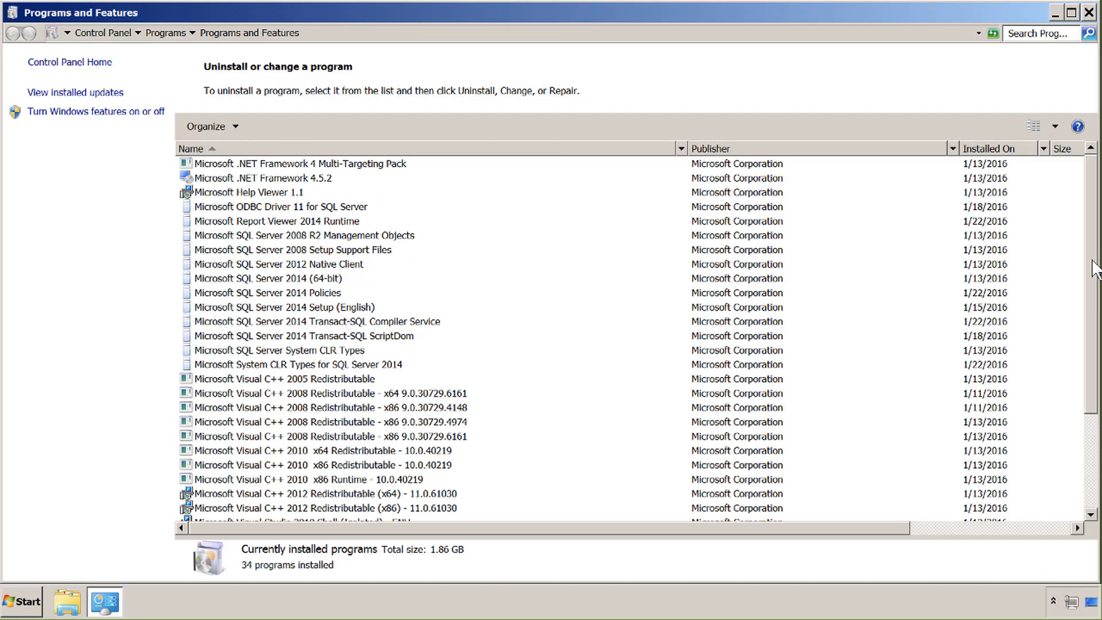
pyautogui.scroll(-3, 1094, 267)
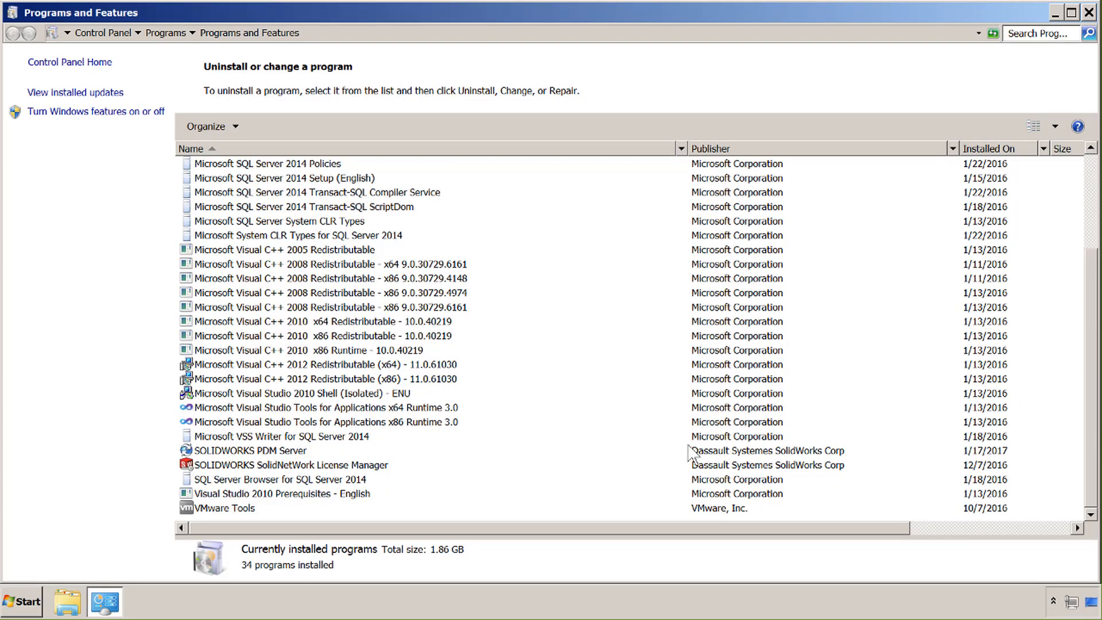
pyautogui.click(283, 451)
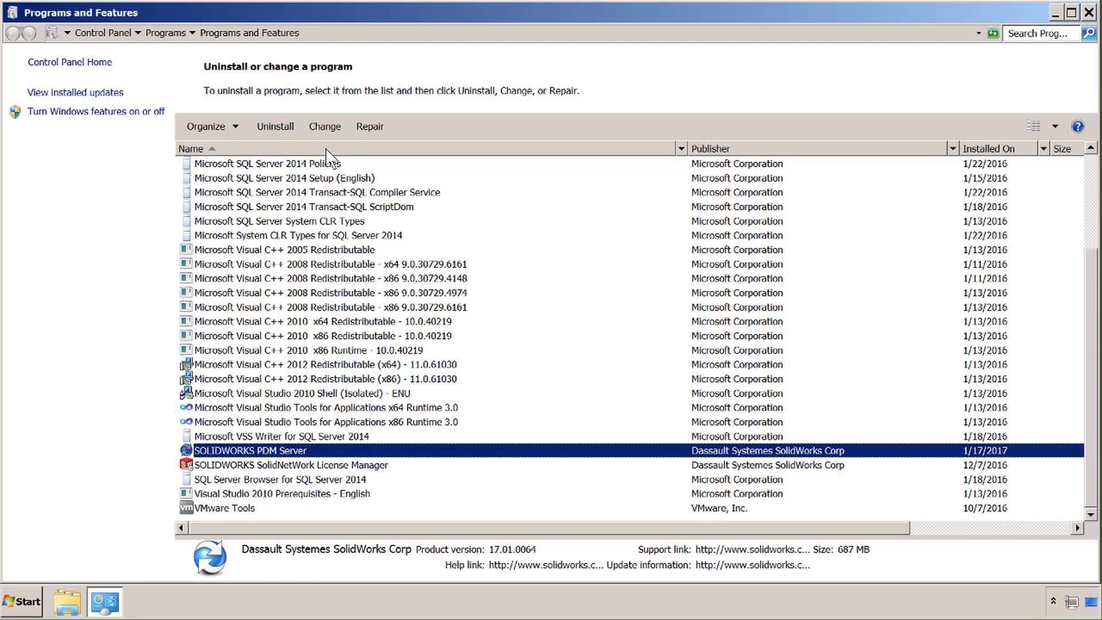
pyautogui.click(325, 126)
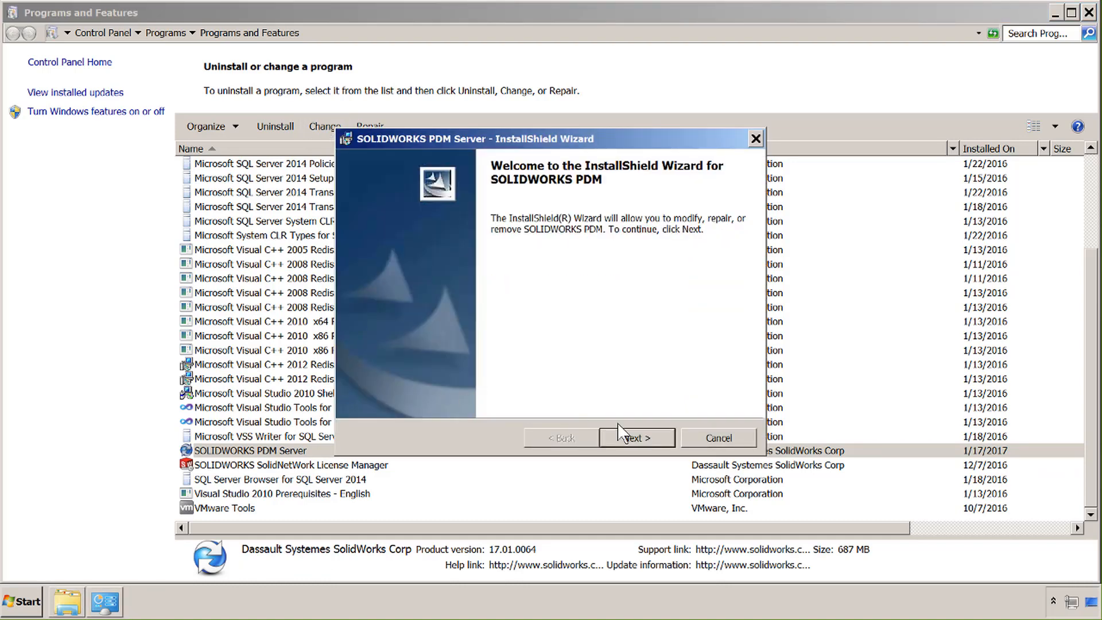
# Modify the install to SOLIDWORKS PDM Professional, keeping all server services, CAD Editor type, and no add-ins
pyautogui.click(637, 436)
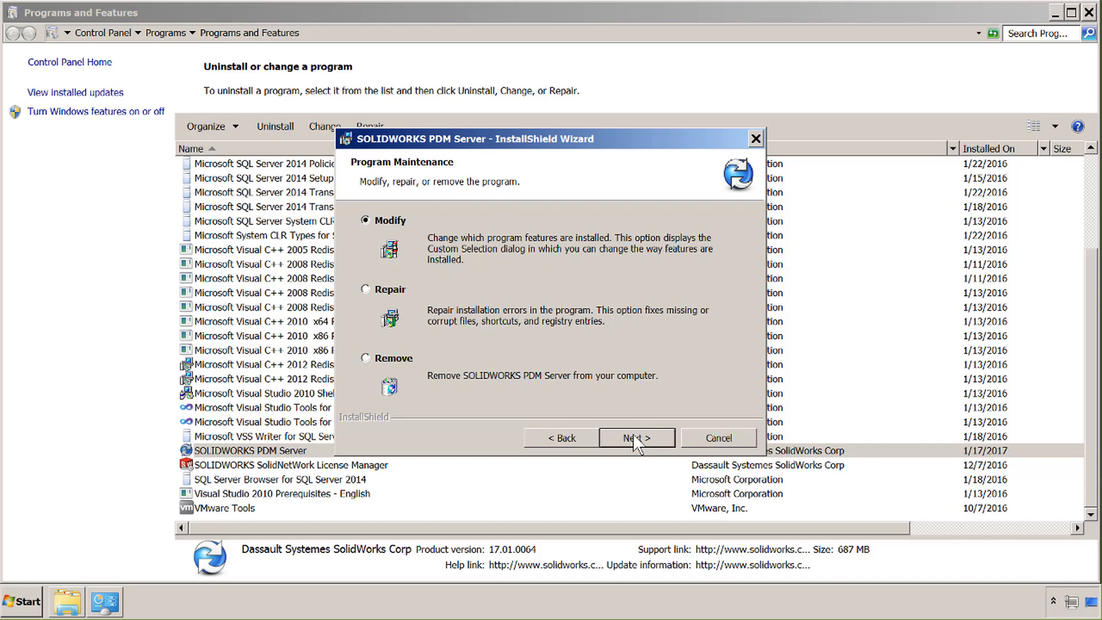
pyautogui.click(633, 438)
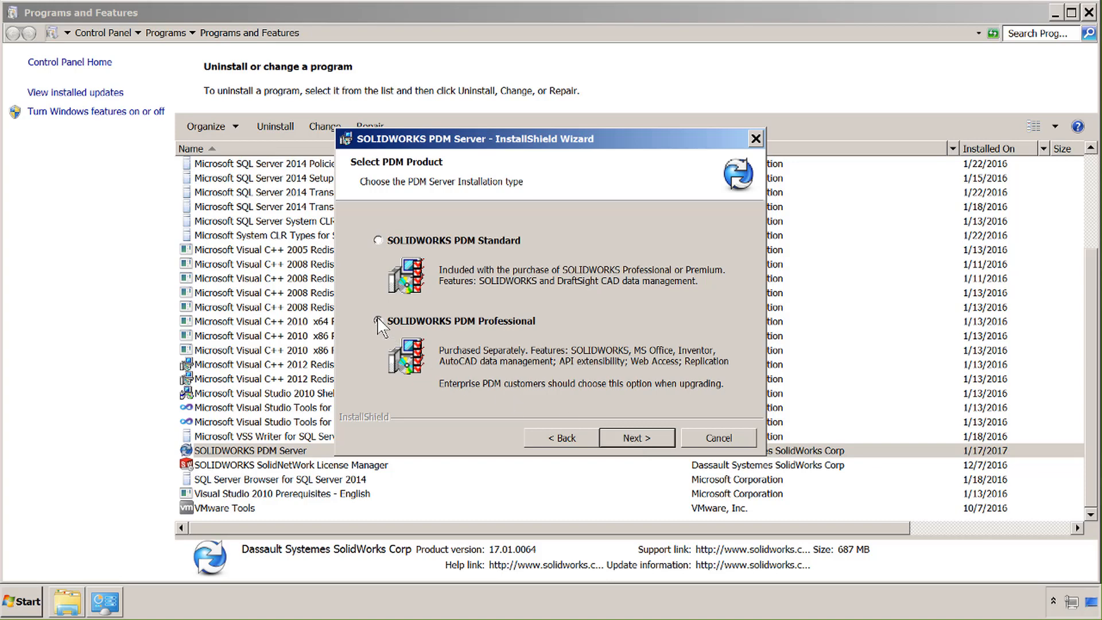
pyautogui.click(636, 439)
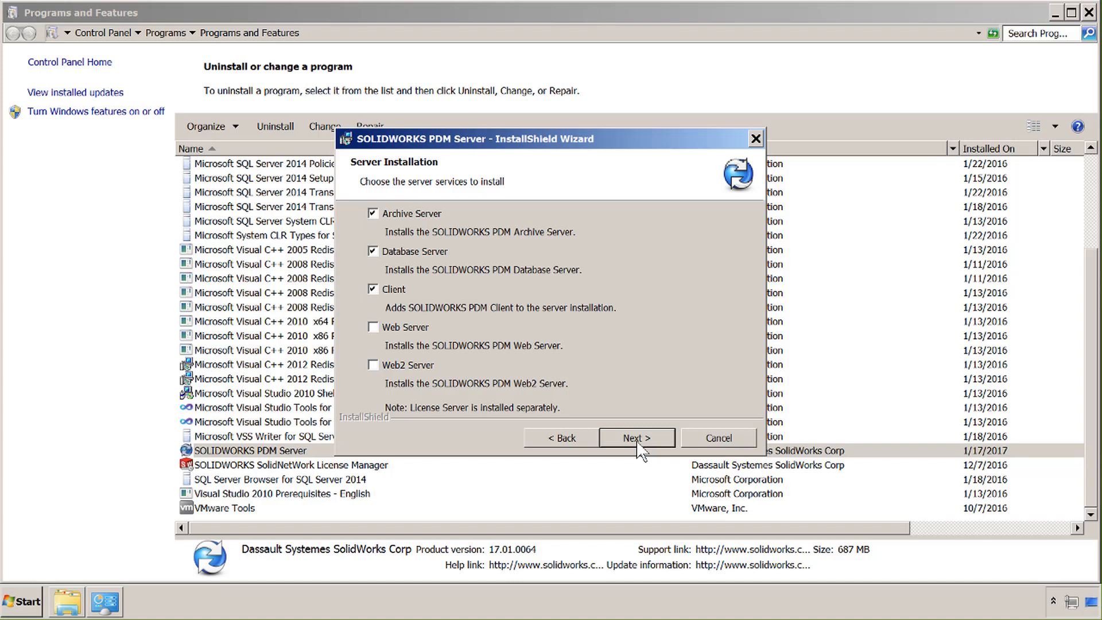
pyautogui.click(637, 438)
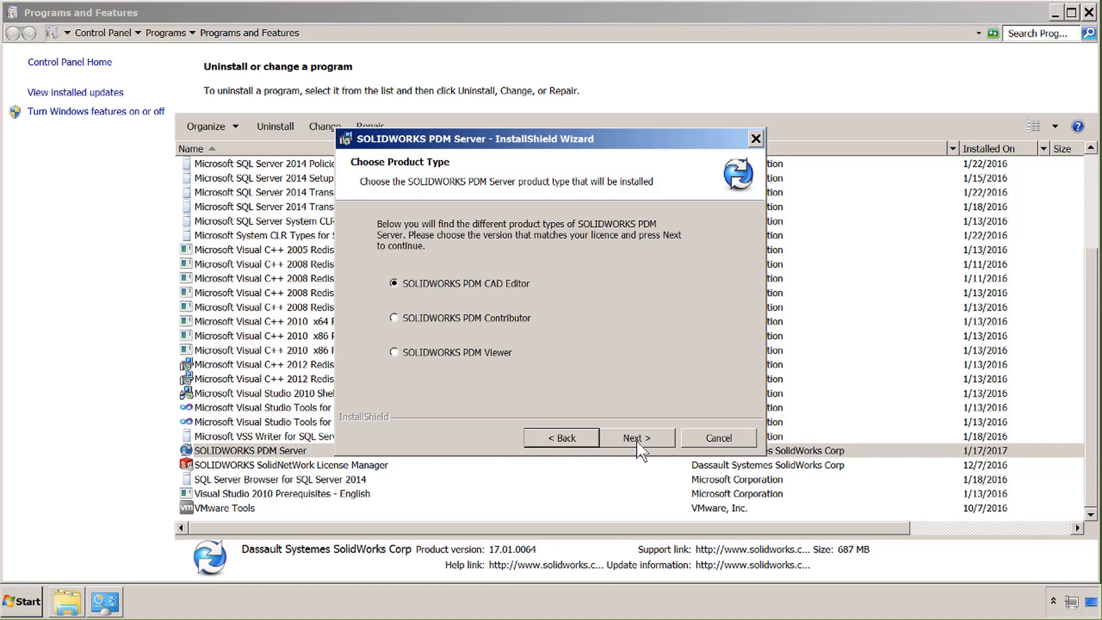
pyautogui.click(637, 442)
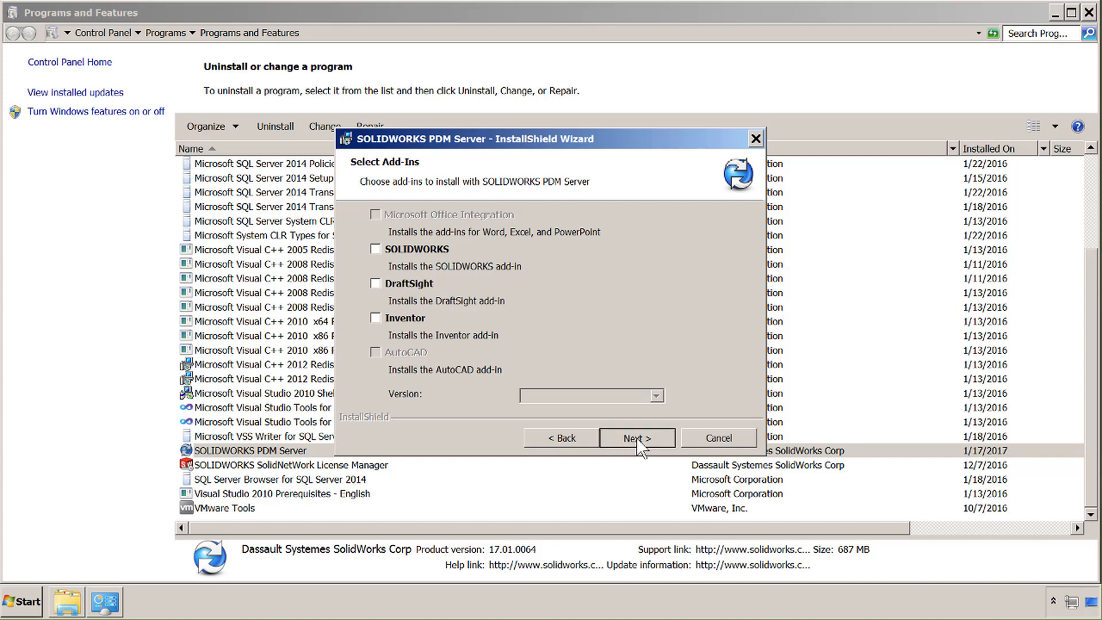
pyautogui.click(637, 438)
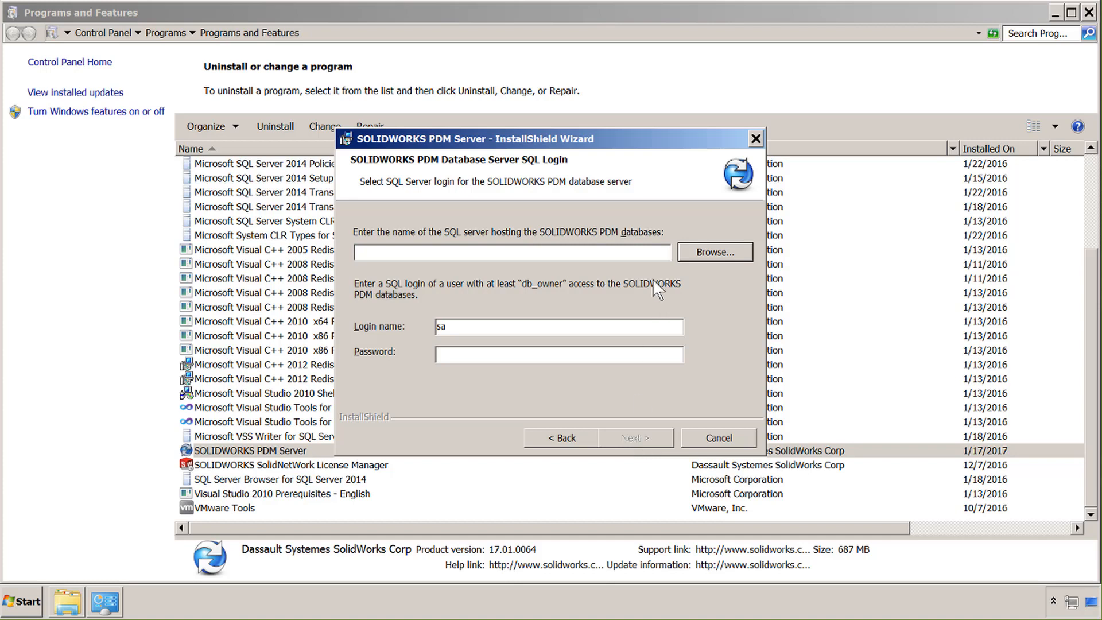
# Enter GoServ1 as the SQL server name
pyautogui.click(534, 249)
pyautogui.write('GoServ1')
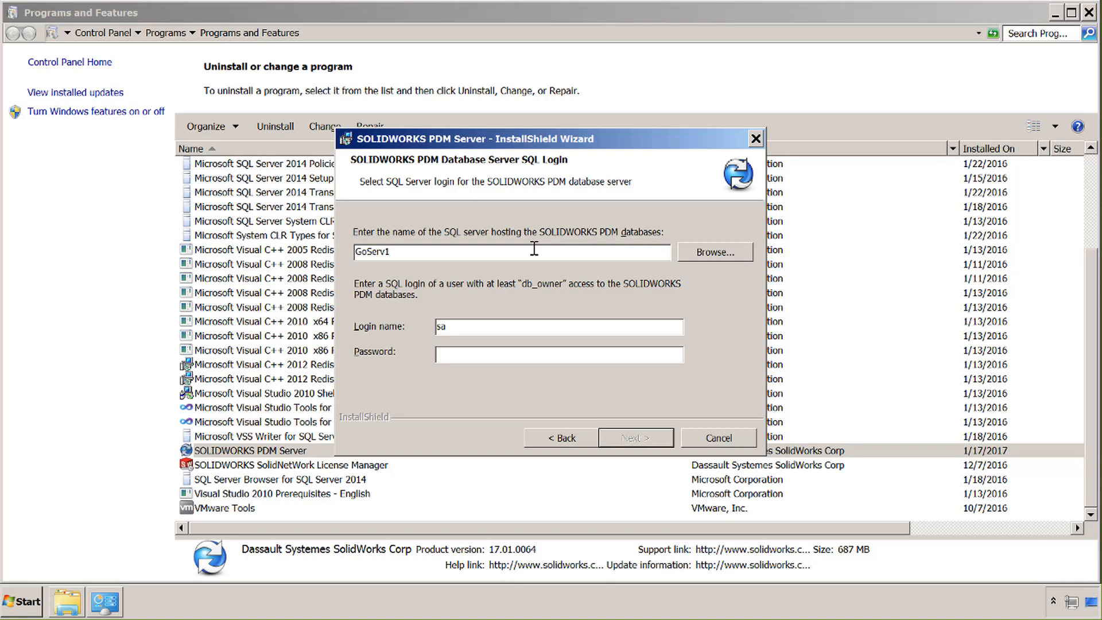
pyautogui.write('\\')
pyautogui.press('BackSpace')
# Enter the SQL login password and install the modified PDM Server
pyautogui.rightClick(557, 359)
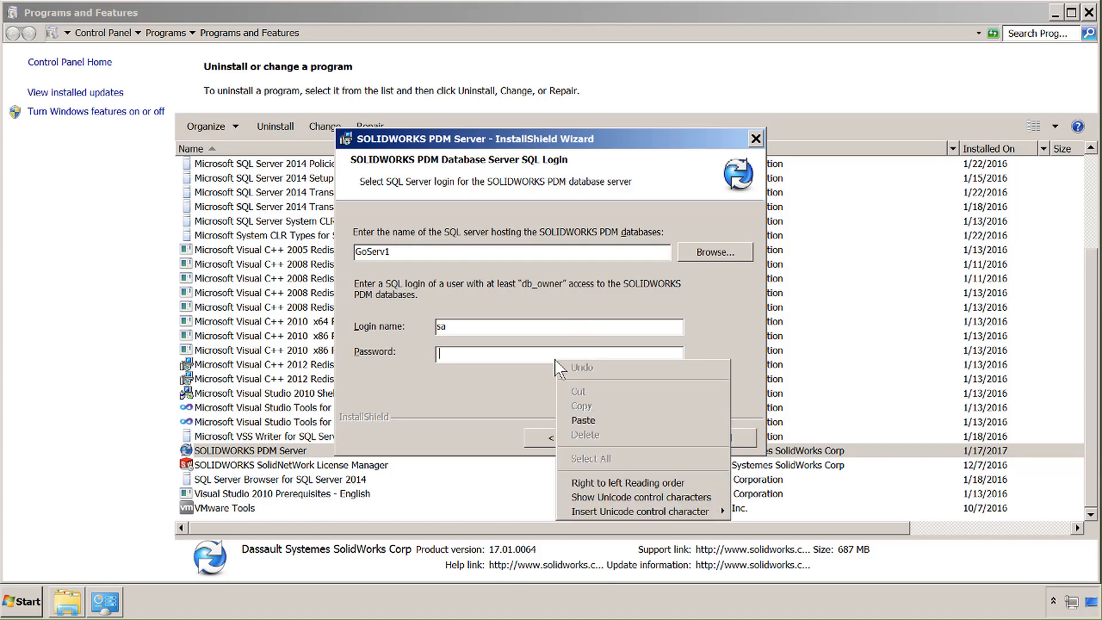
pyautogui.click(535, 361)
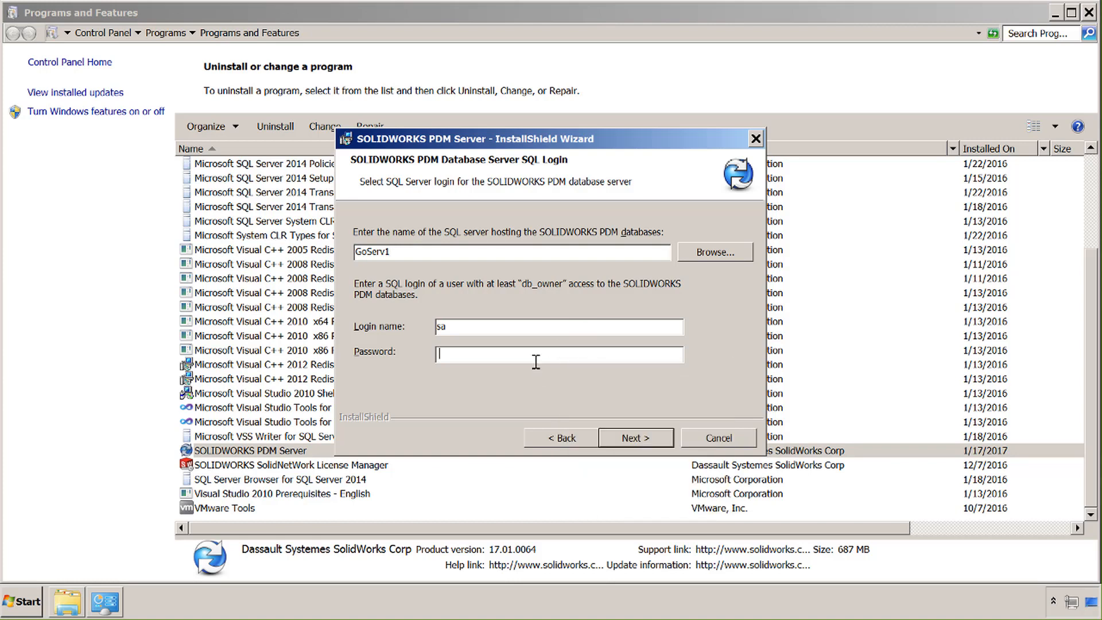
pyautogui.write('***')
pyautogui.click(638, 446)
pyautogui.click(638, 440)
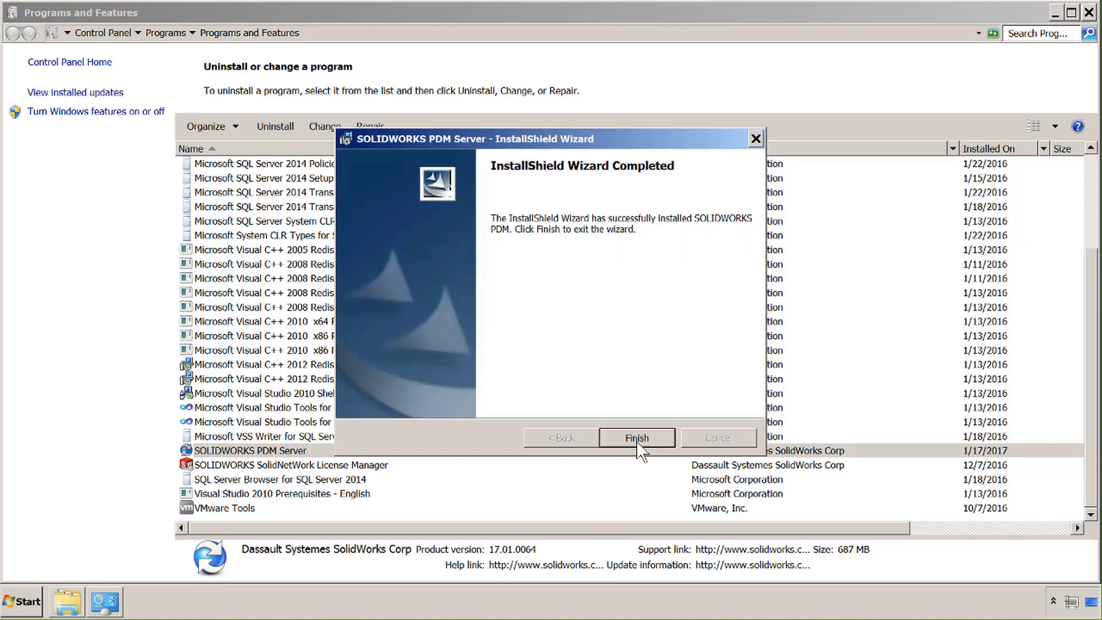
# Close the completed PDM Server wizard, decline restarting now, and close Programs and Features
pyautogui.click(637, 440)
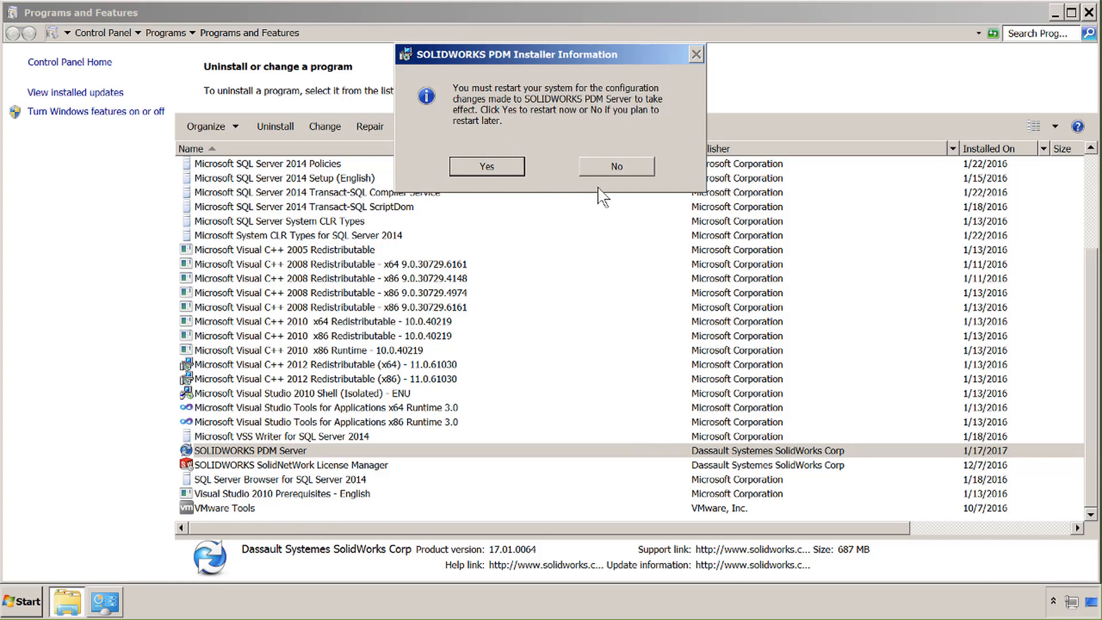
pyautogui.click(615, 167)
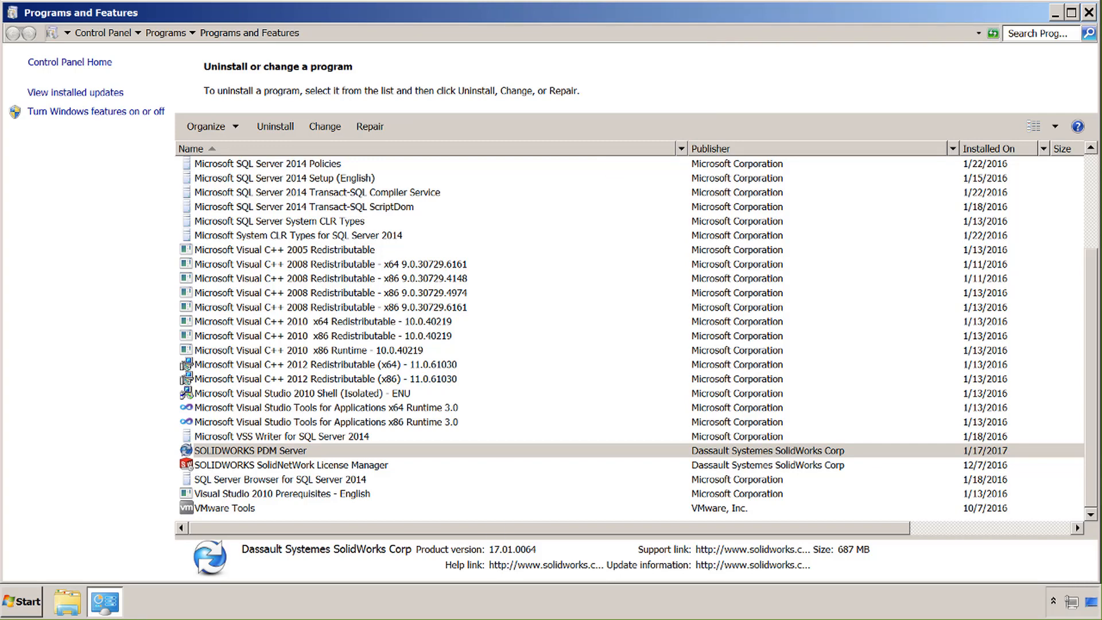
pyautogui.click(1089, 13)
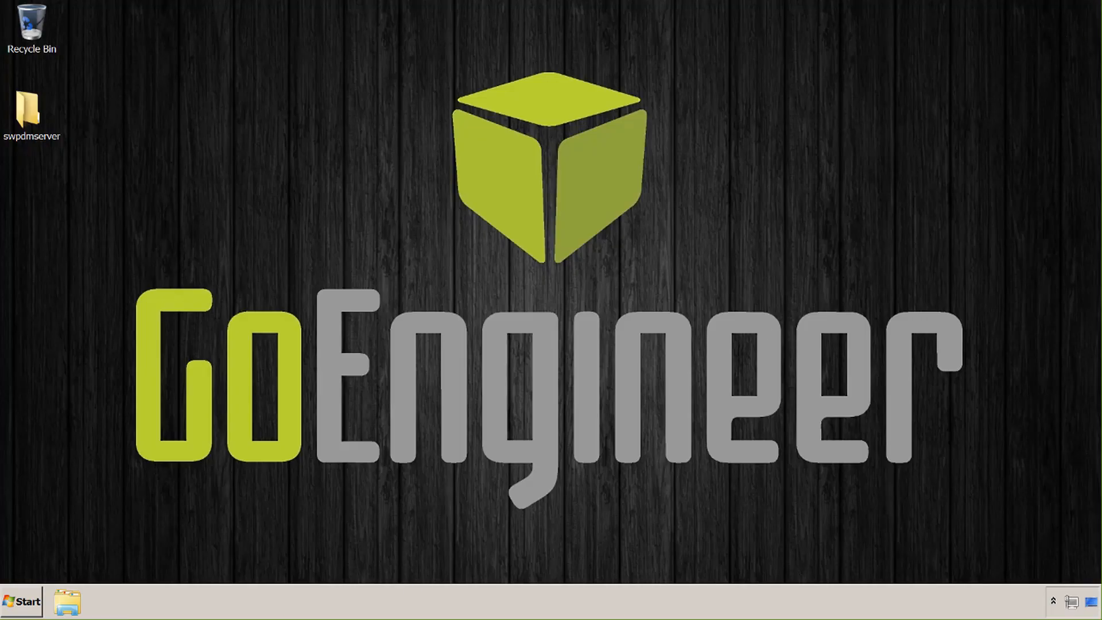
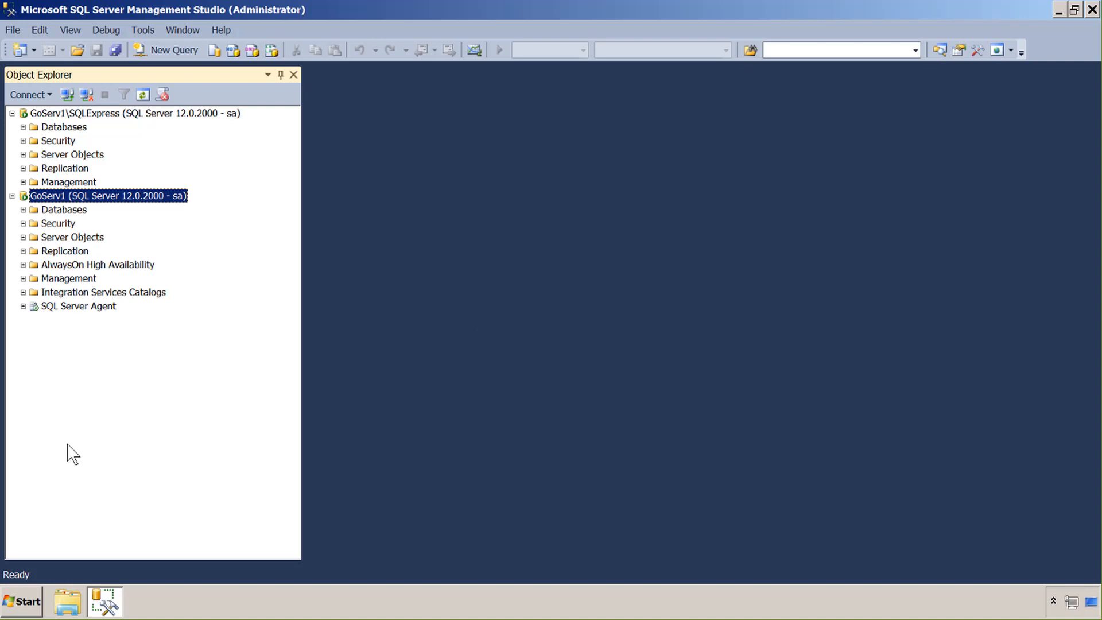
# Expand Databases under GoServ1 and GoServ1\SQLExpress, then select ConisioMasterDb and PDM_Vault
pyautogui.click(23, 209)
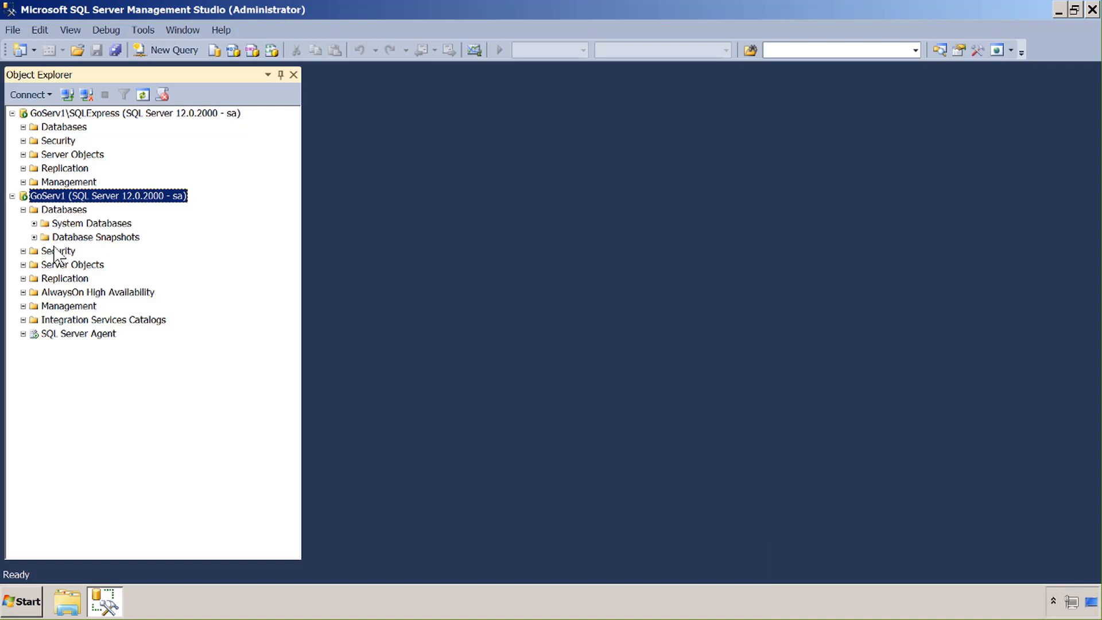
pyautogui.click(23, 127)
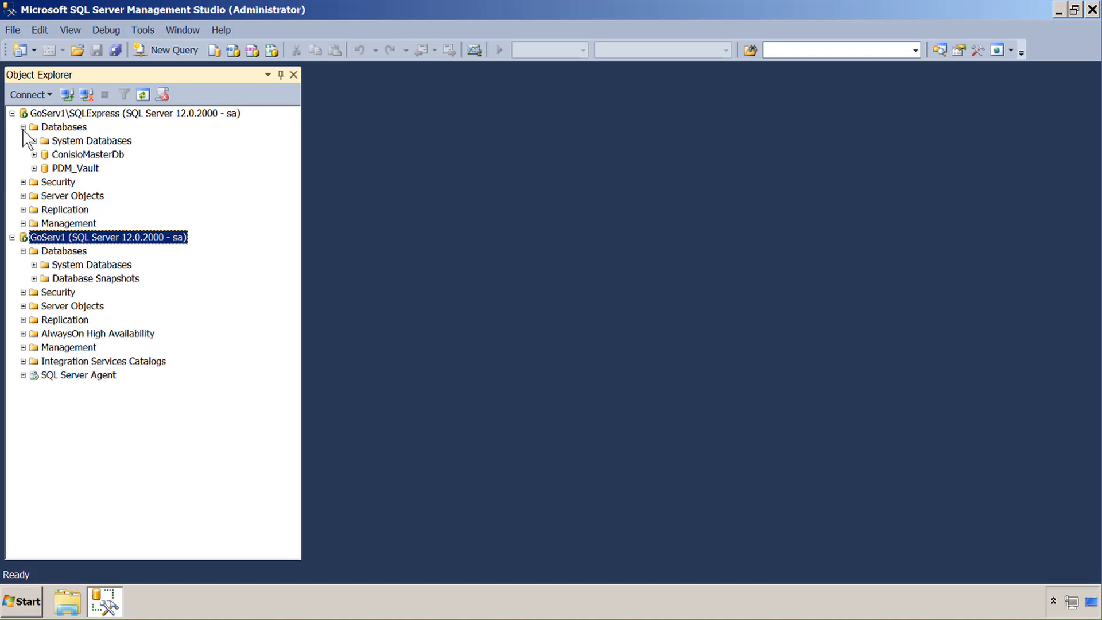
pyautogui.click(67, 155)
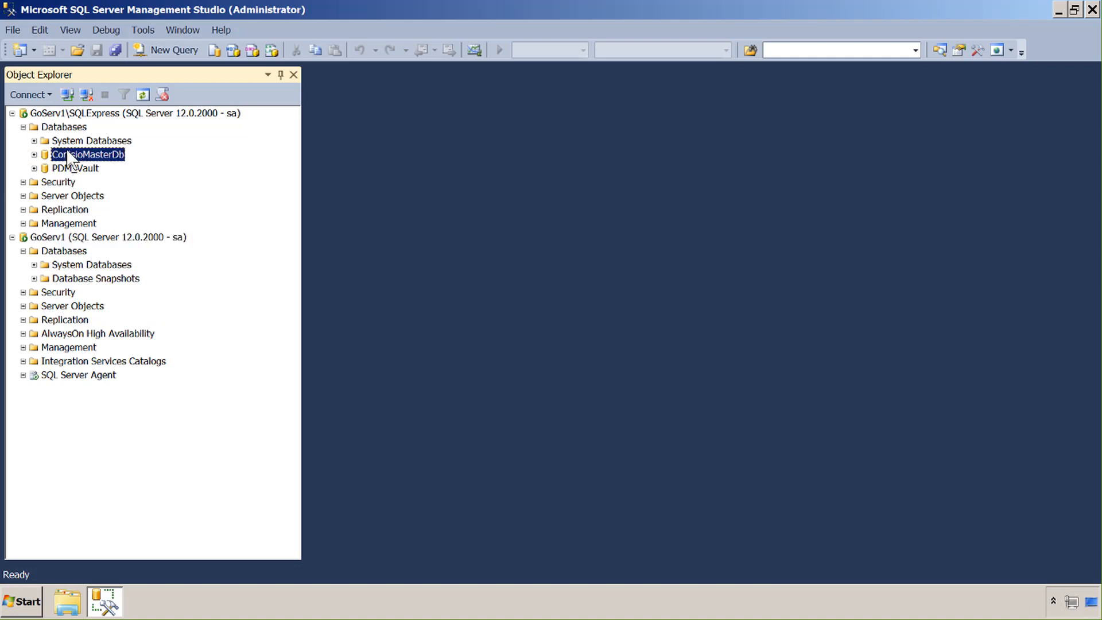
pyautogui.click(64, 170)
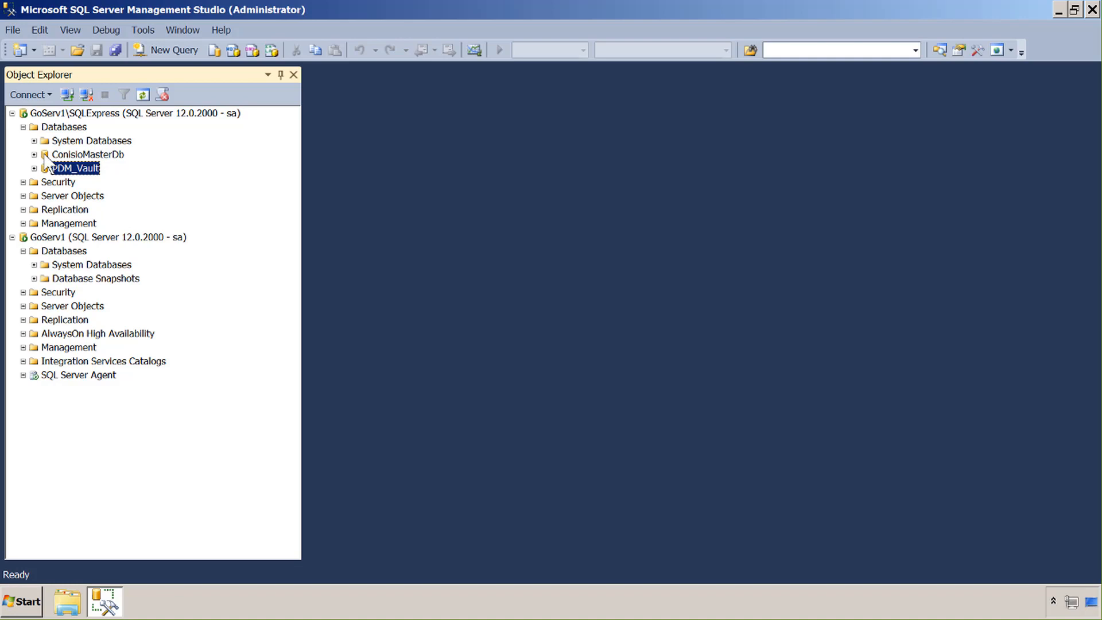
# Open the Back Up Database window for ConisioMasterDb
pyautogui.rightClick(46, 156)
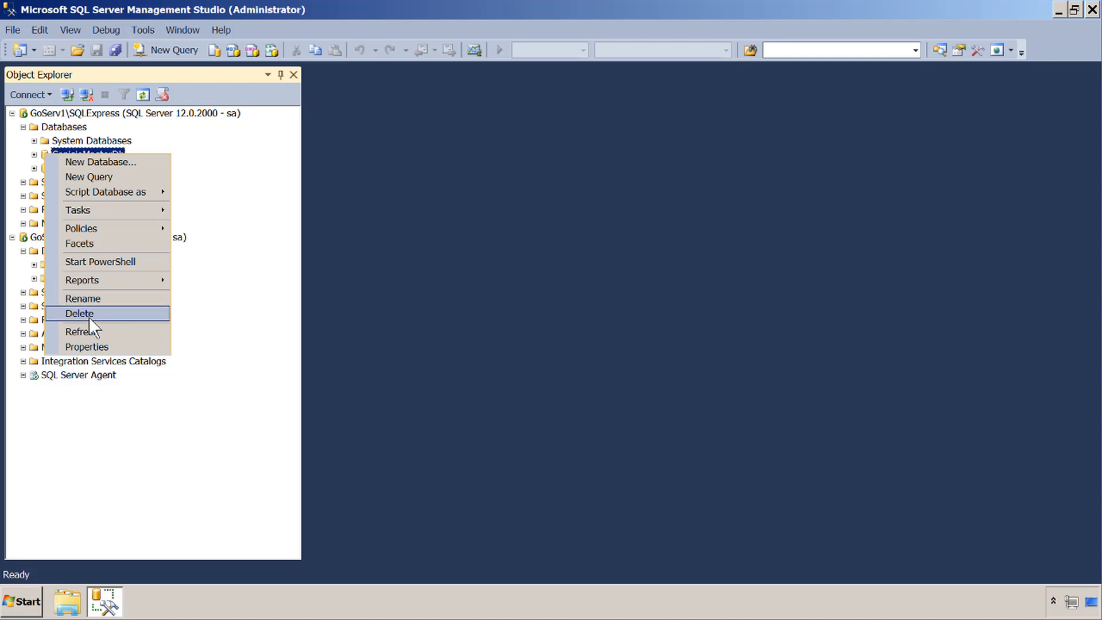
pyautogui.moveTo(88, 212)
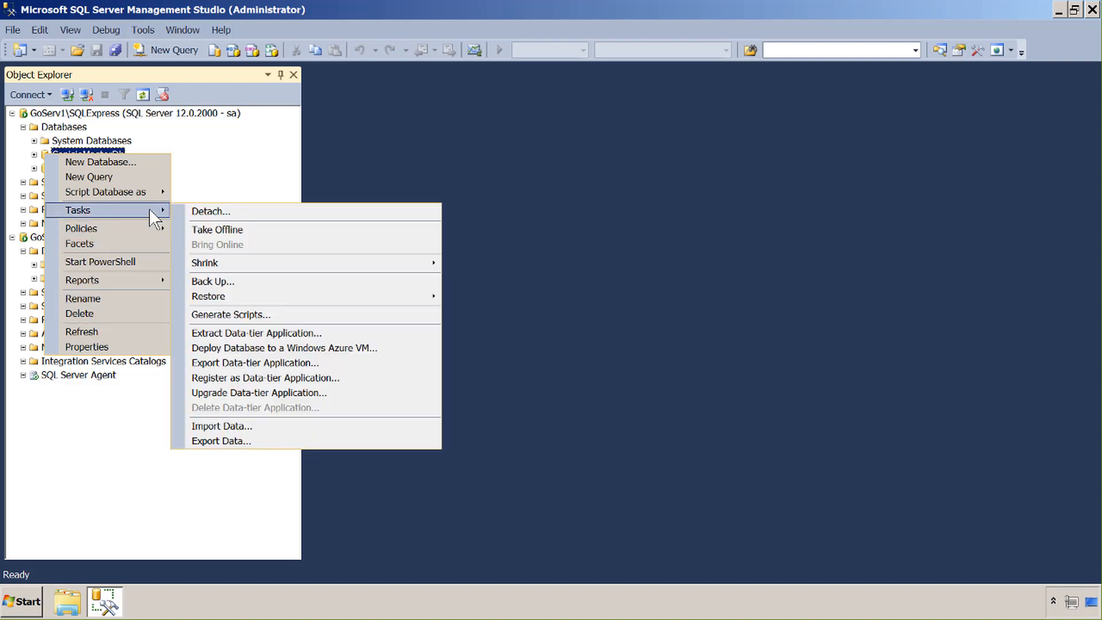
pyautogui.click(232, 283)
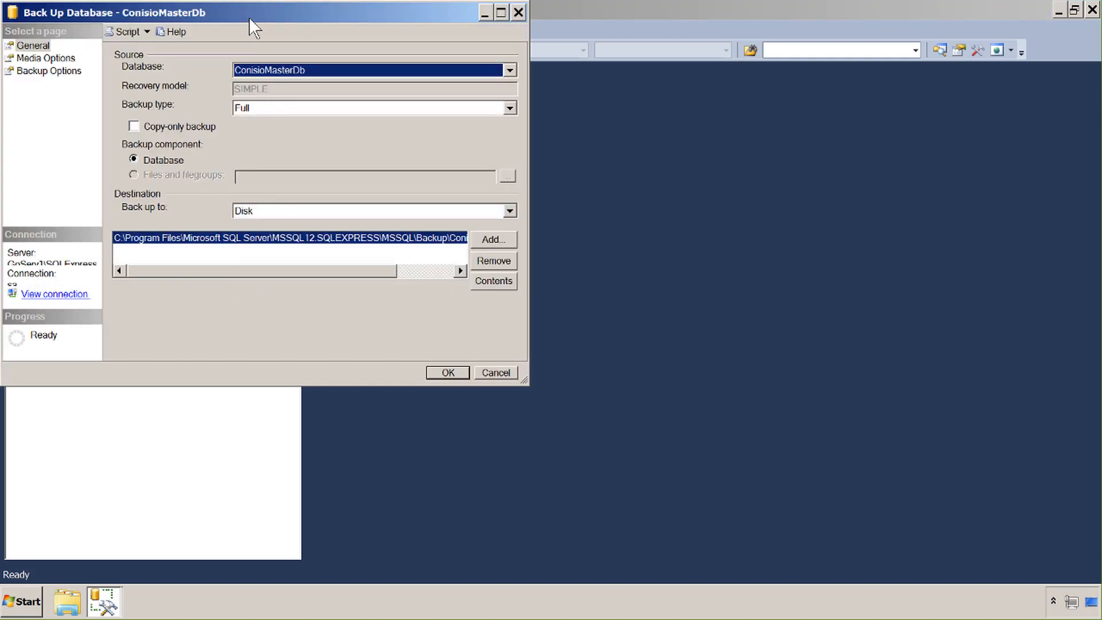
pyautogui.moveTo(249, 17); pyautogui.dragTo(351, 109)
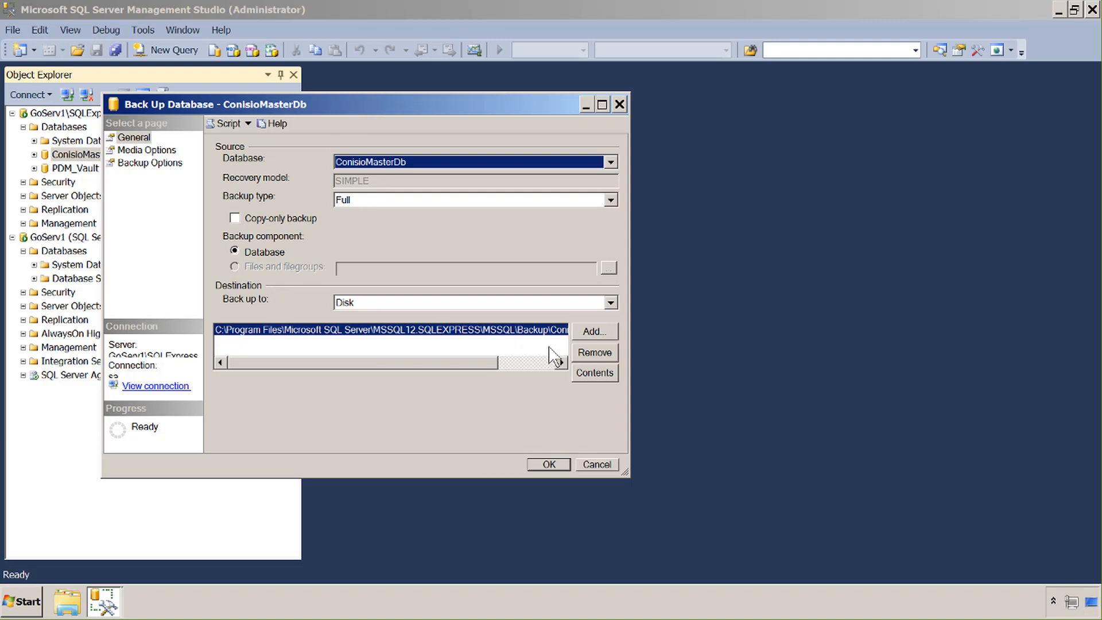
# Replace the default backup destination with C:\Temp\ConisioMasterDB.bak
pyautogui.click(581, 353)
pyautogui.click(587, 331)
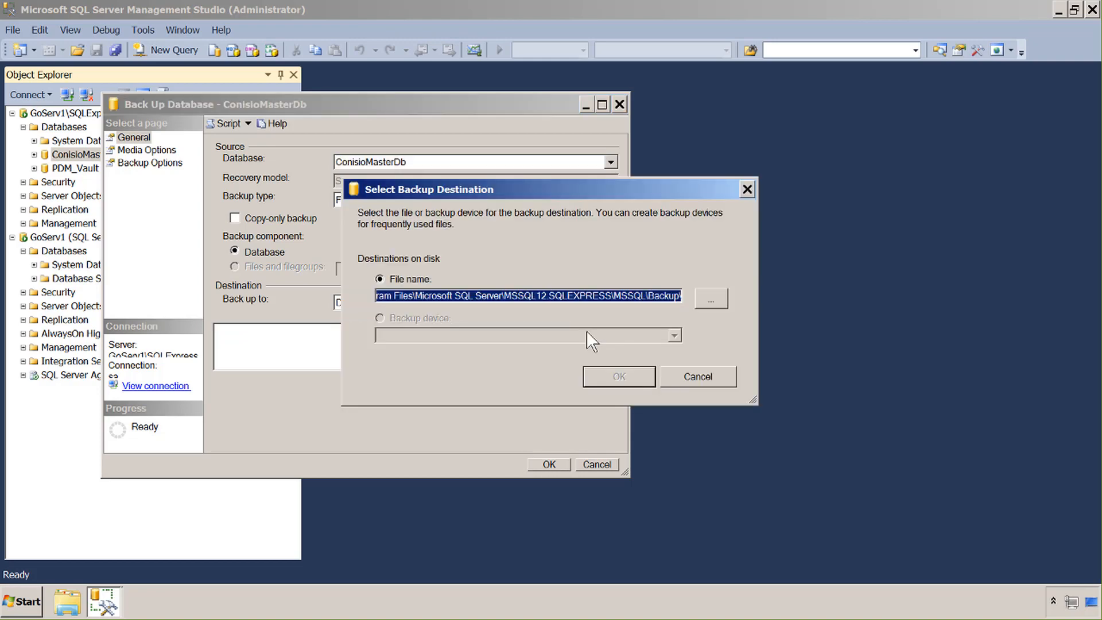
pyautogui.click(704, 303)
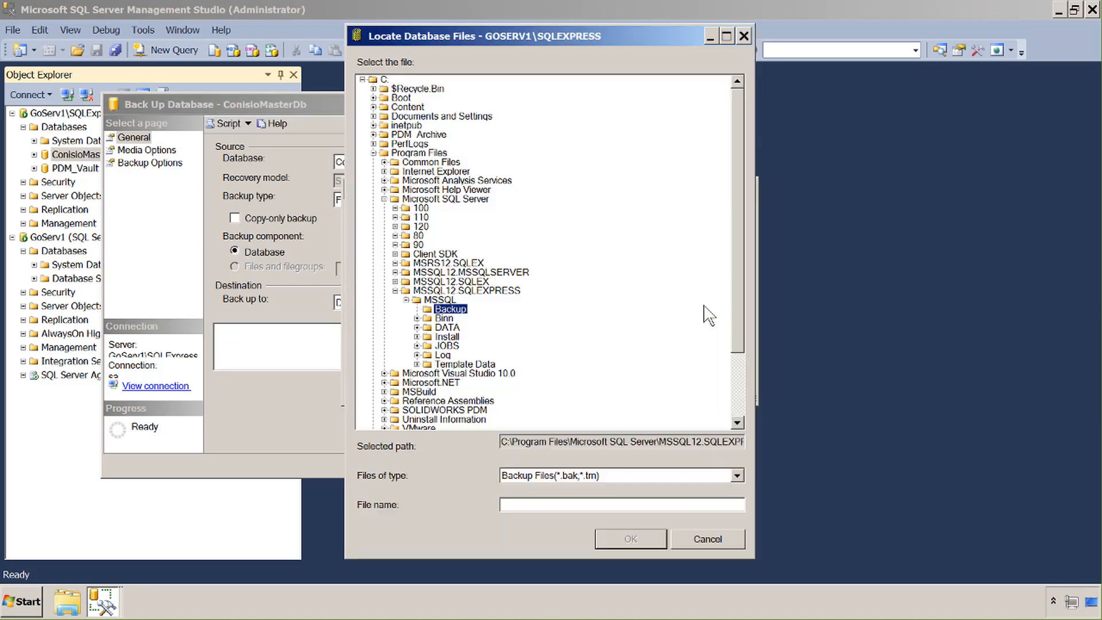
pyautogui.click(374, 154)
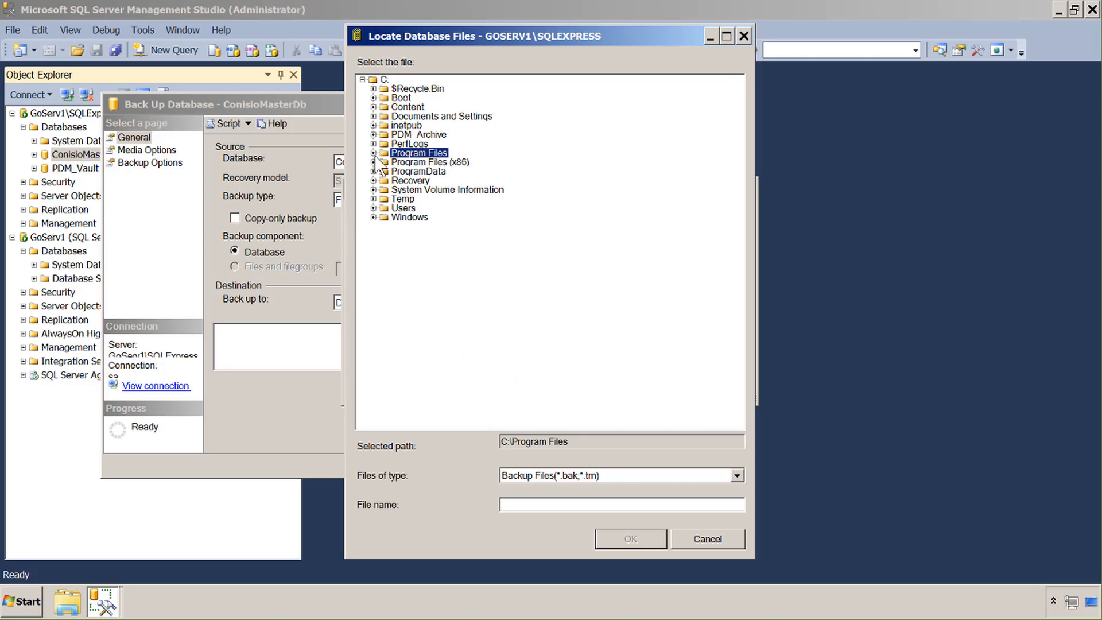
pyautogui.click(386, 201)
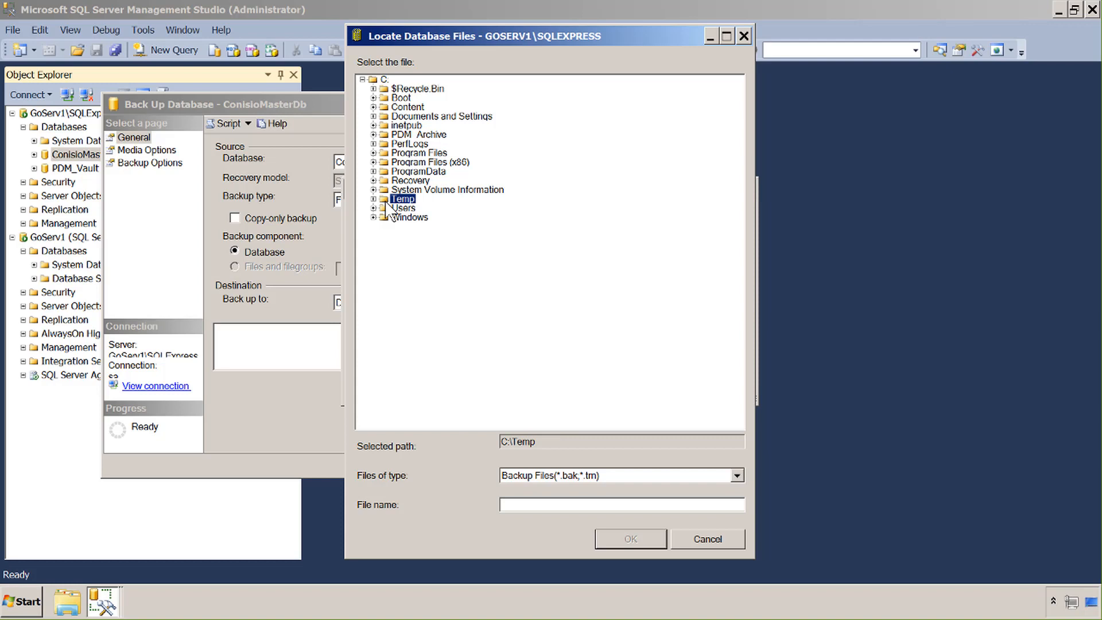
pyautogui.click(523, 504)
pyautogui.write('ConisioMasterDB')
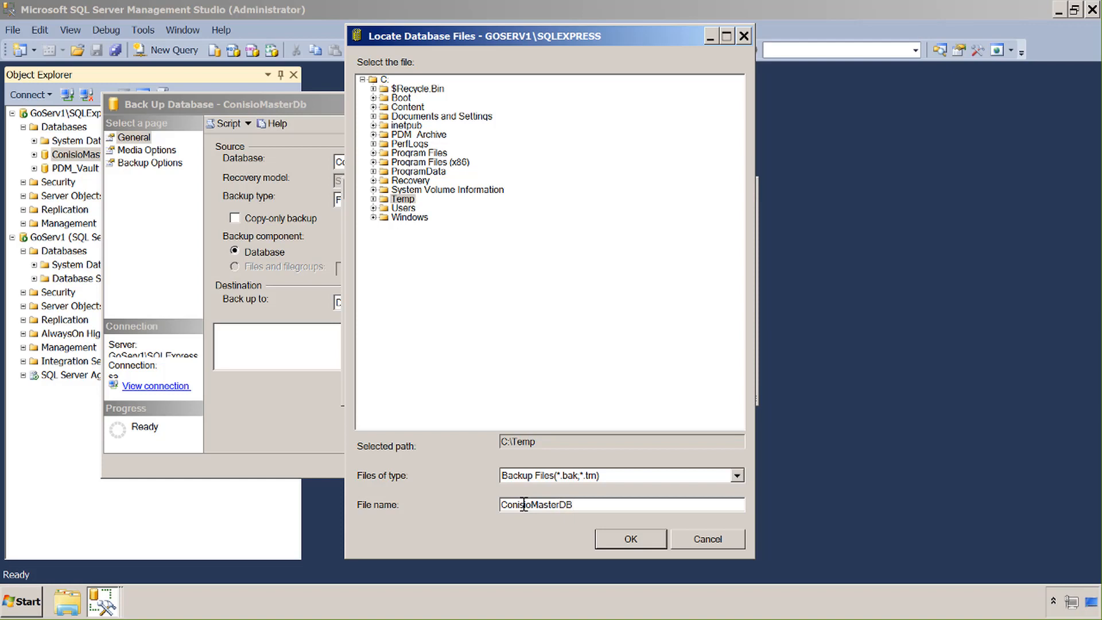
pyautogui.write('.bak')
pyautogui.click(653, 532)
pyautogui.click(632, 376)
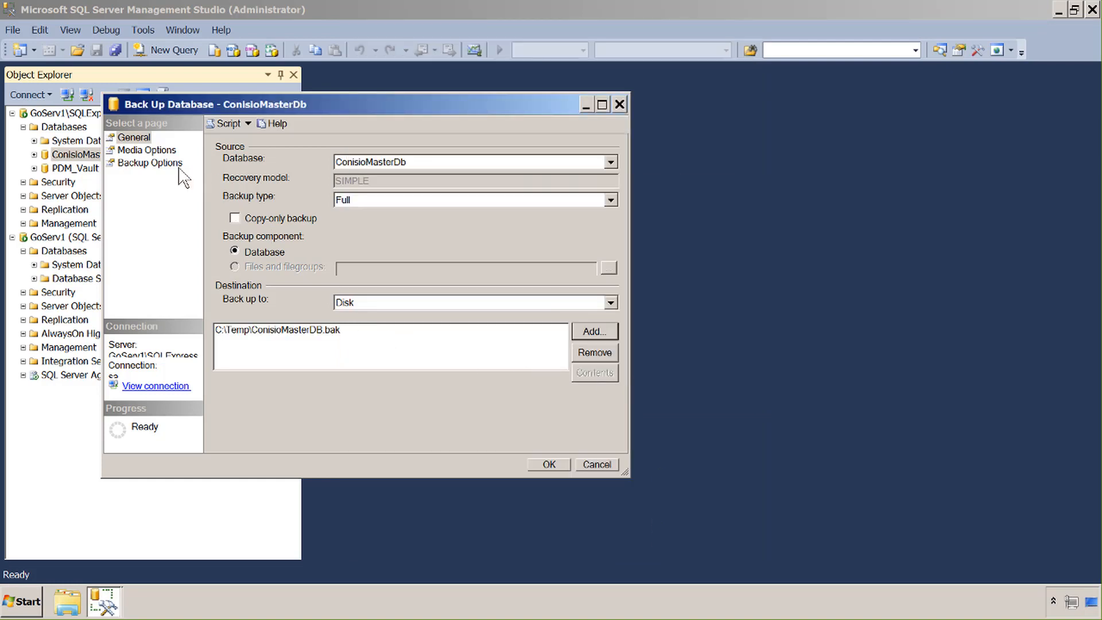
# Run a Full ConisioMasterDb backup that overwrites all existing backup sets and verifies when finished
pyautogui.click(133, 139)
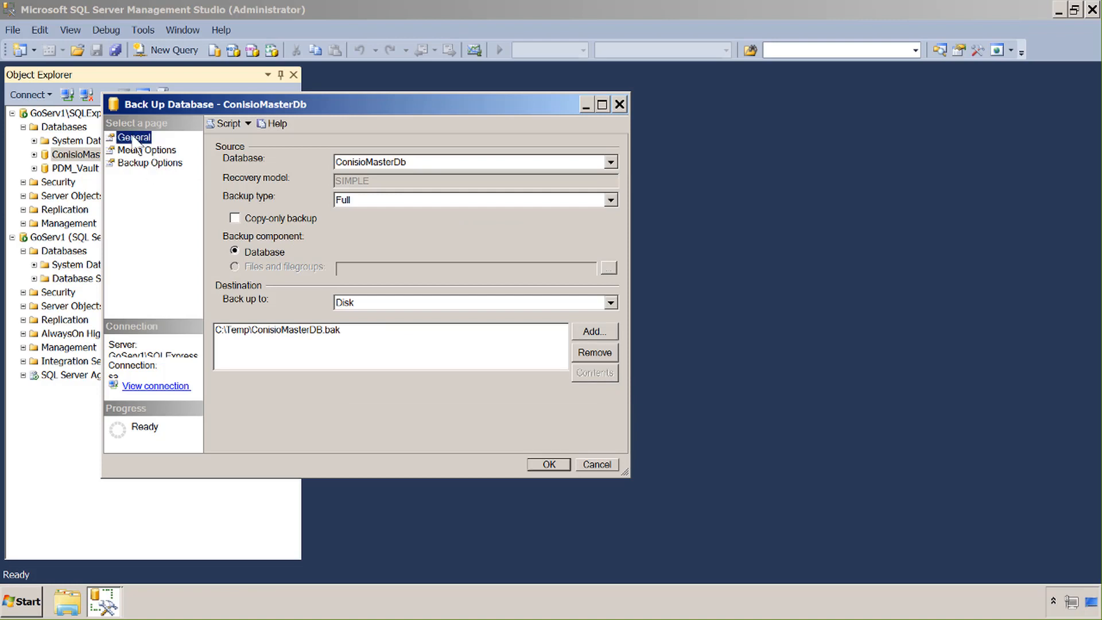
pyautogui.click(378, 203)
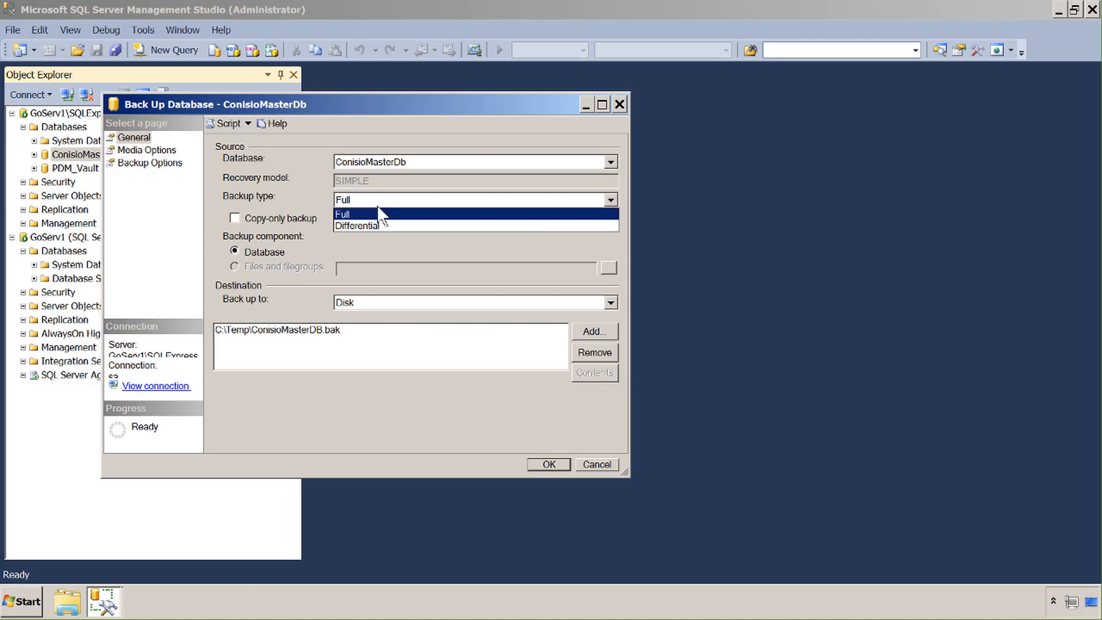
pyautogui.click(378, 215)
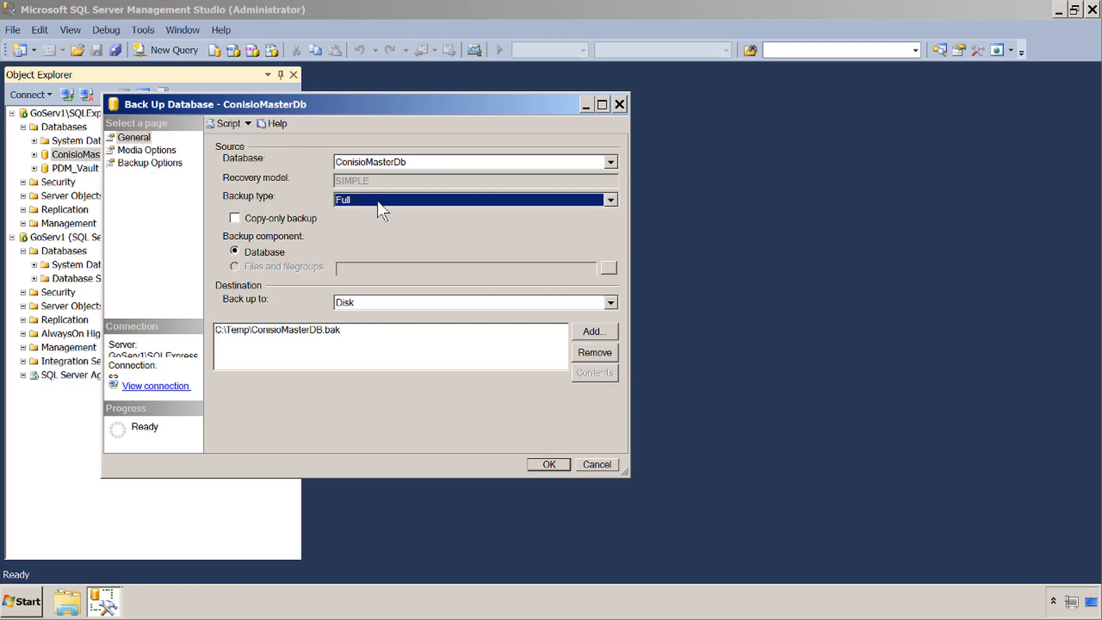
pyautogui.click(139, 151)
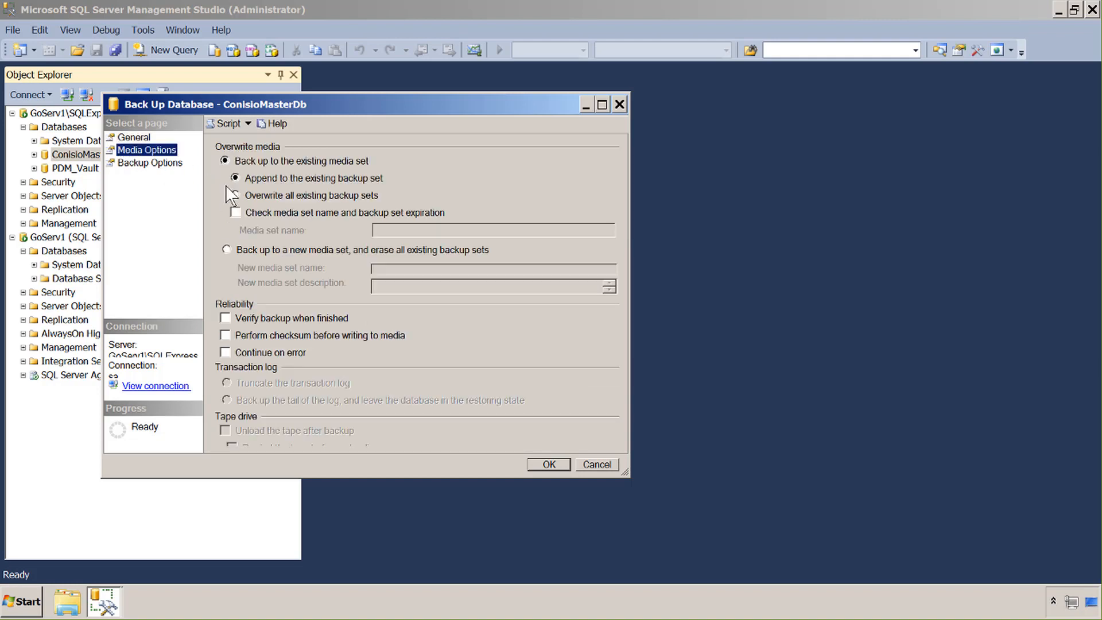
pyautogui.click(240, 196)
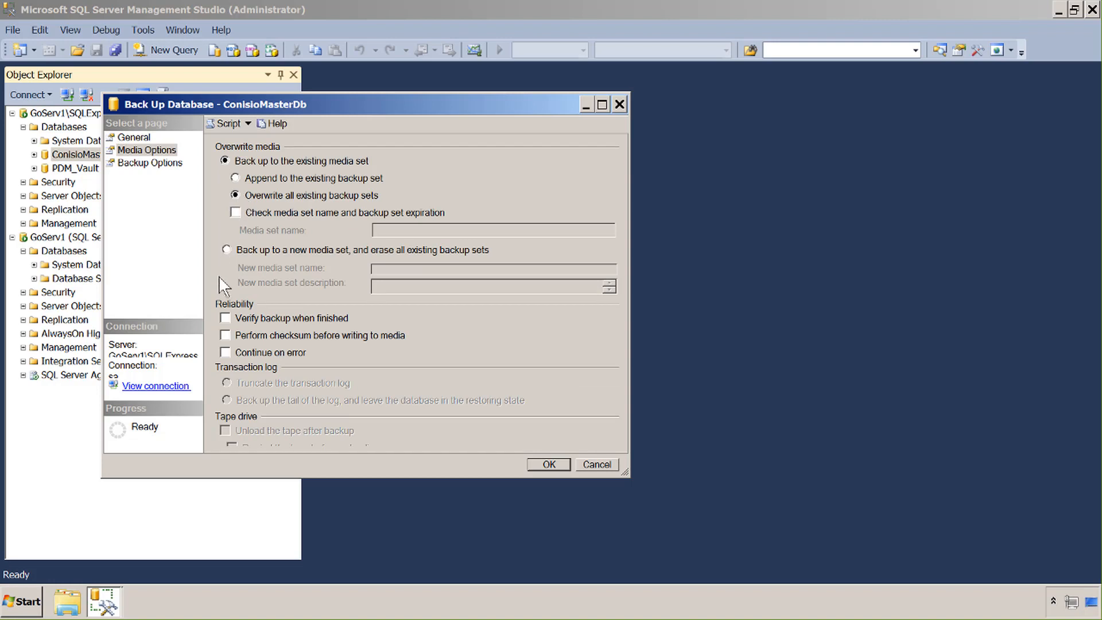
pyautogui.click(225, 318)
pyautogui.click(540, 466)
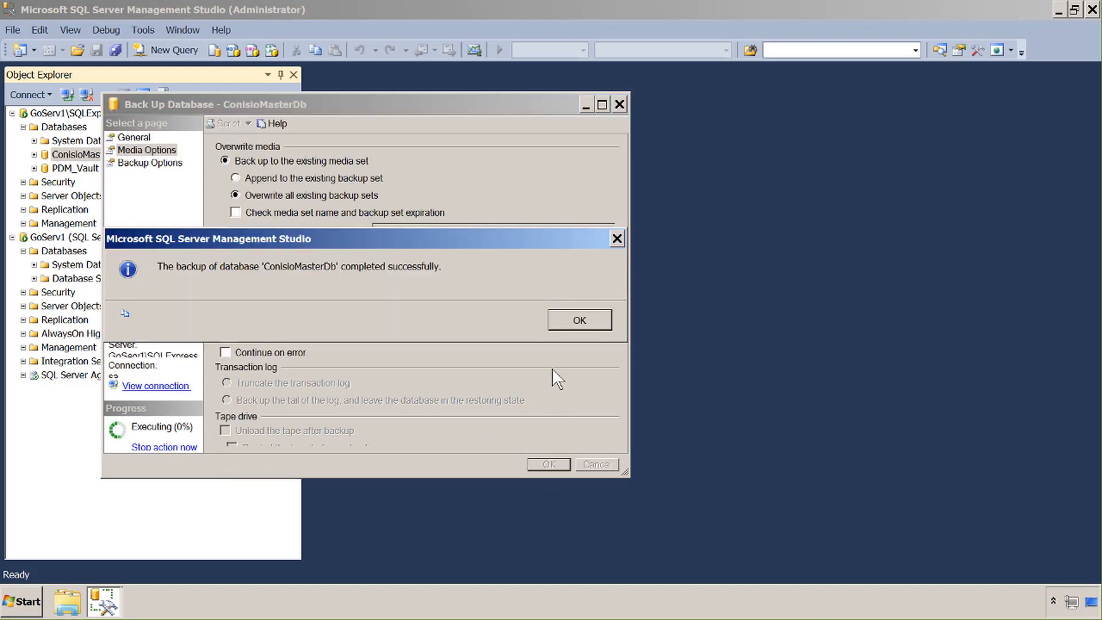
pyautogui.click(580, 321)
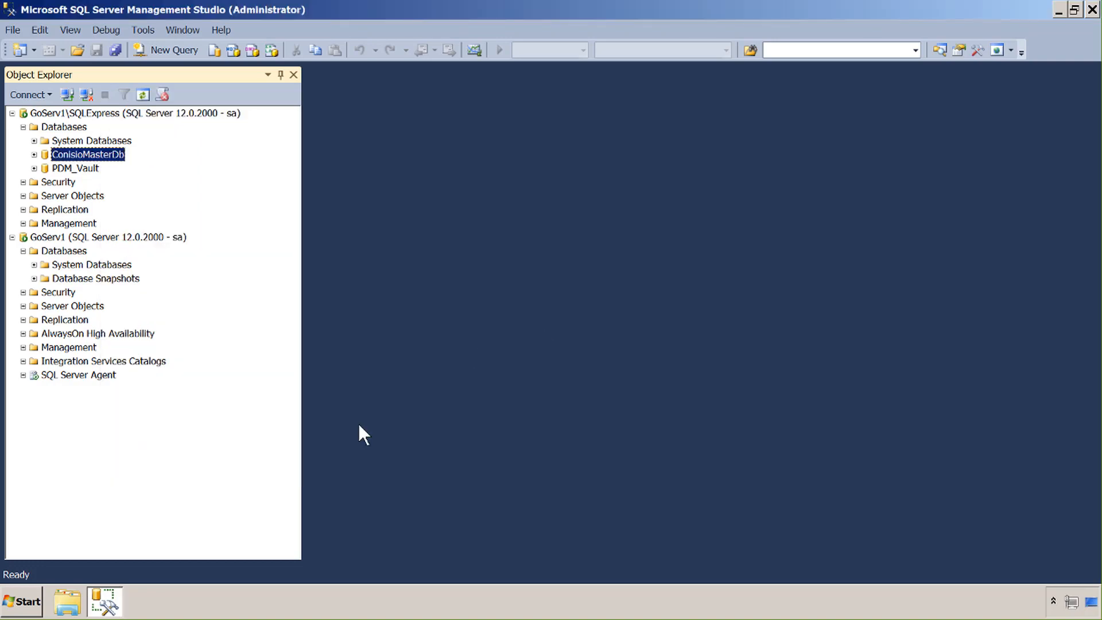
pyautogui.click(67, 601)
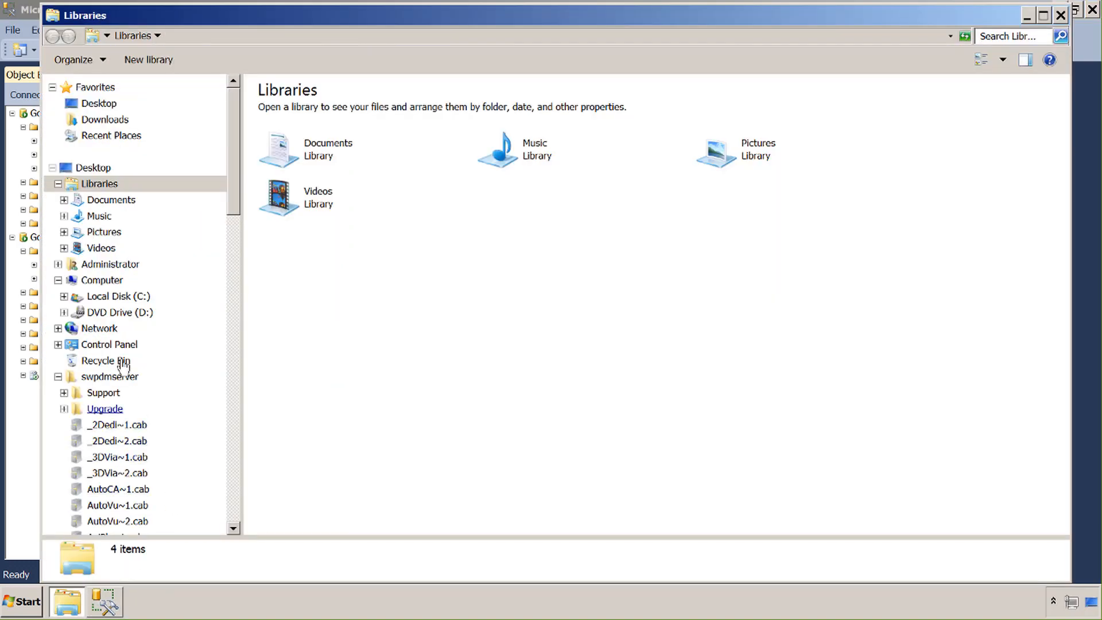
pyautogui.click(109, 298)
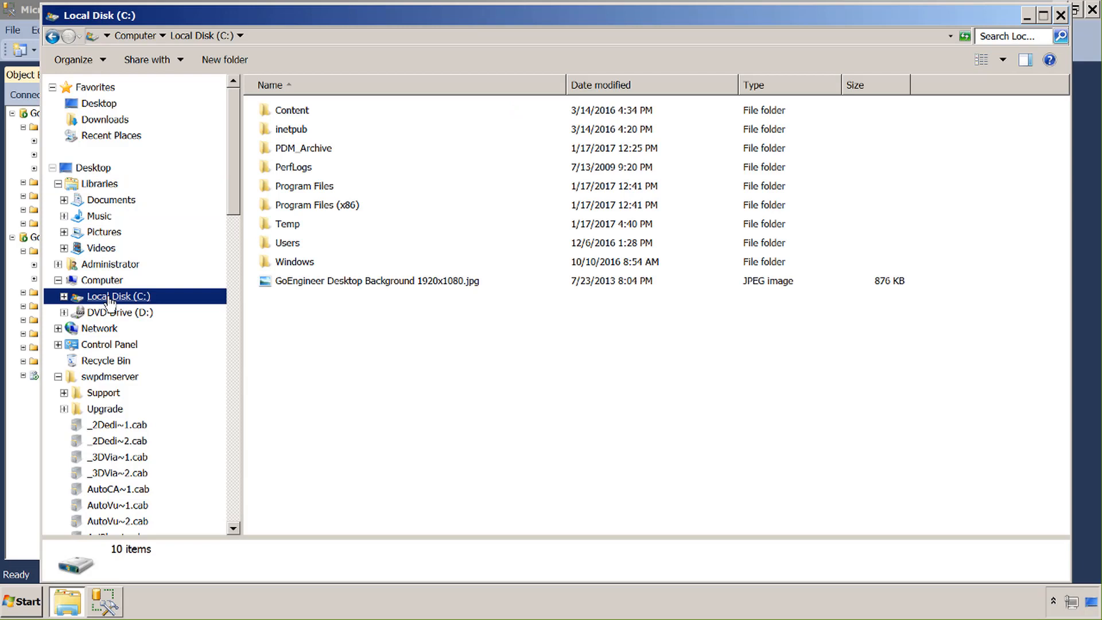
pyautogui.click(289, 230)
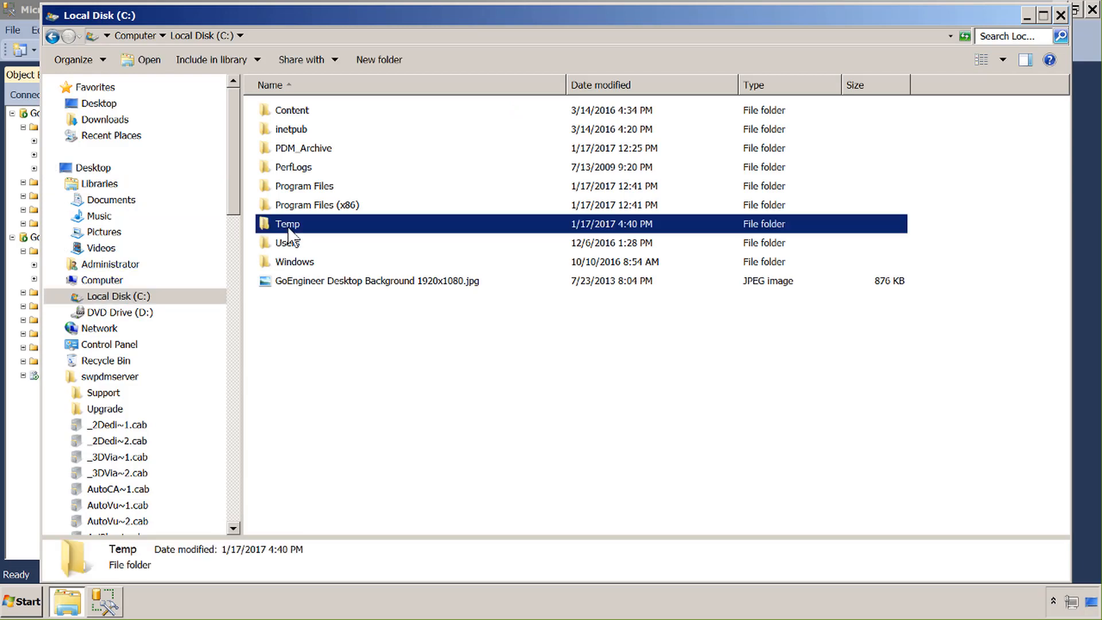
pyautogui.doubleClick(289, 228)
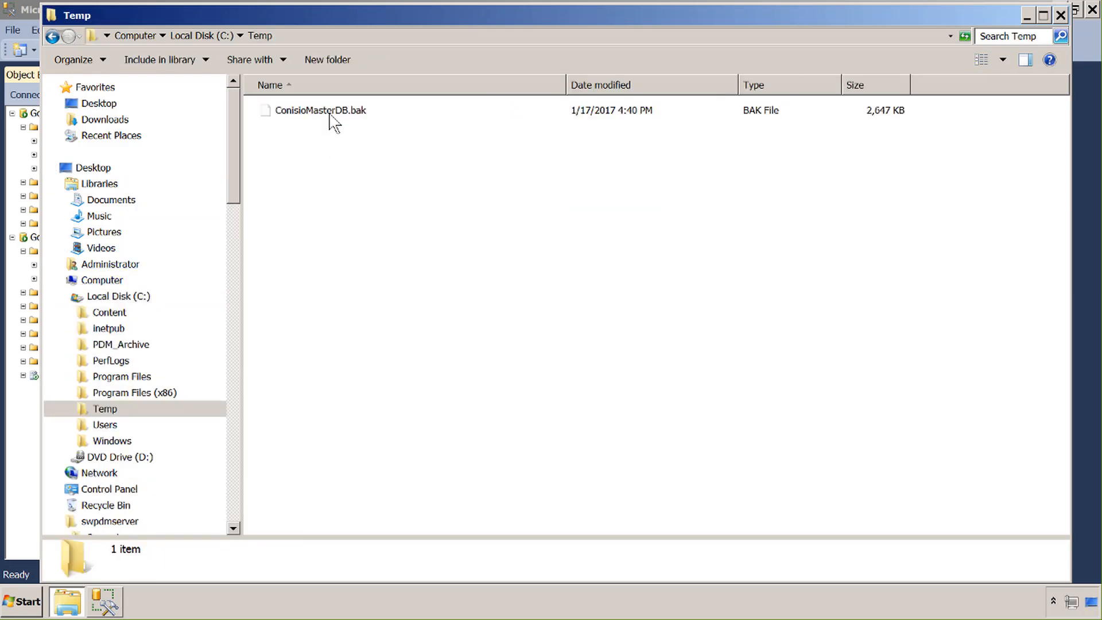
pyautogui.click(331, 117)
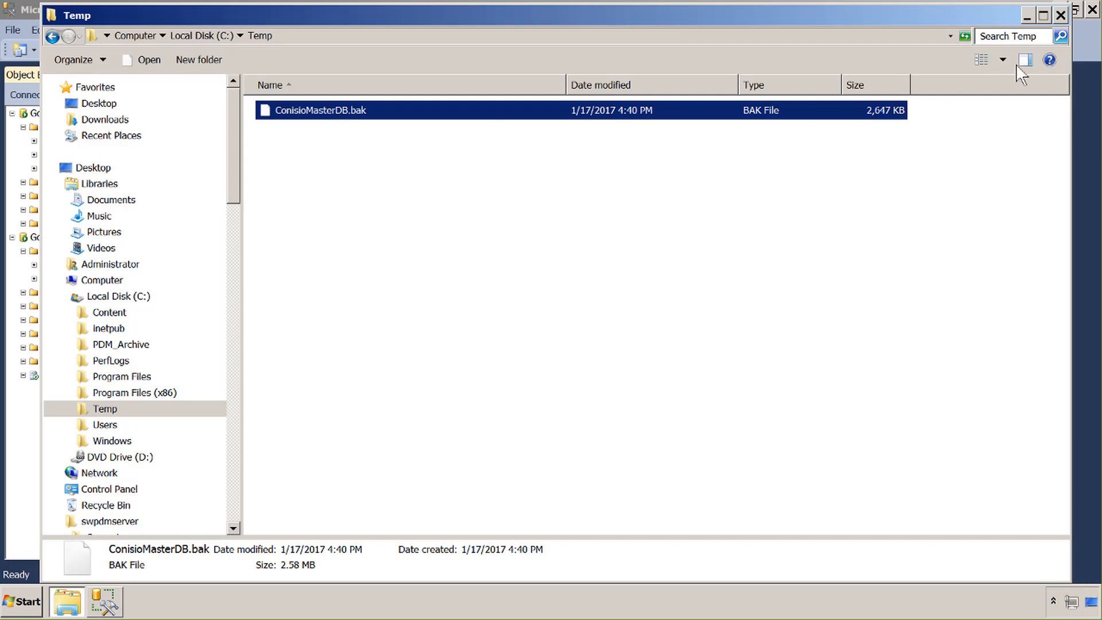
pyautogui.click(1061, 15)
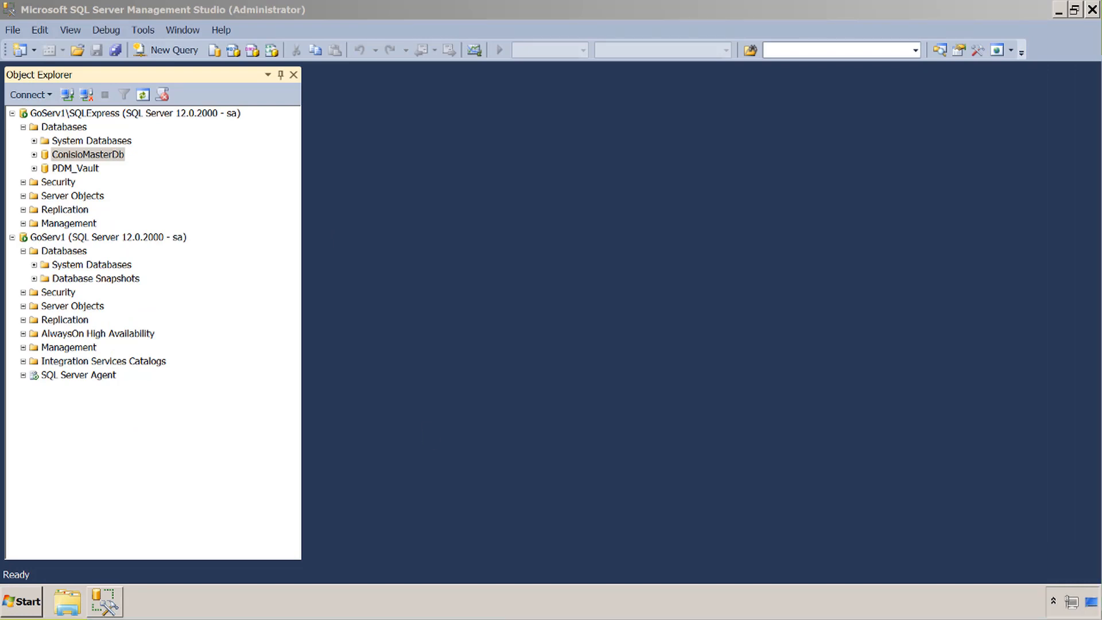
# In Explorer, confirm C:\Temp holds ConisioMasterDB.bak and PDM_Vault.bak (17,567 KB), then close it
pyautogui.click(76, 168)
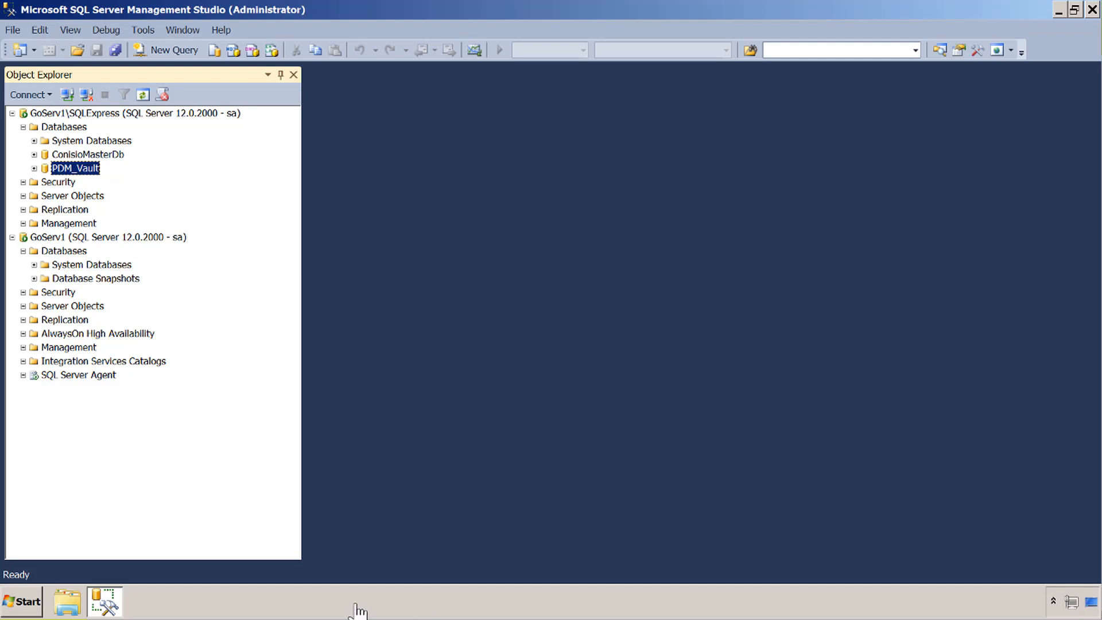
pyautogui.click(69, 603)
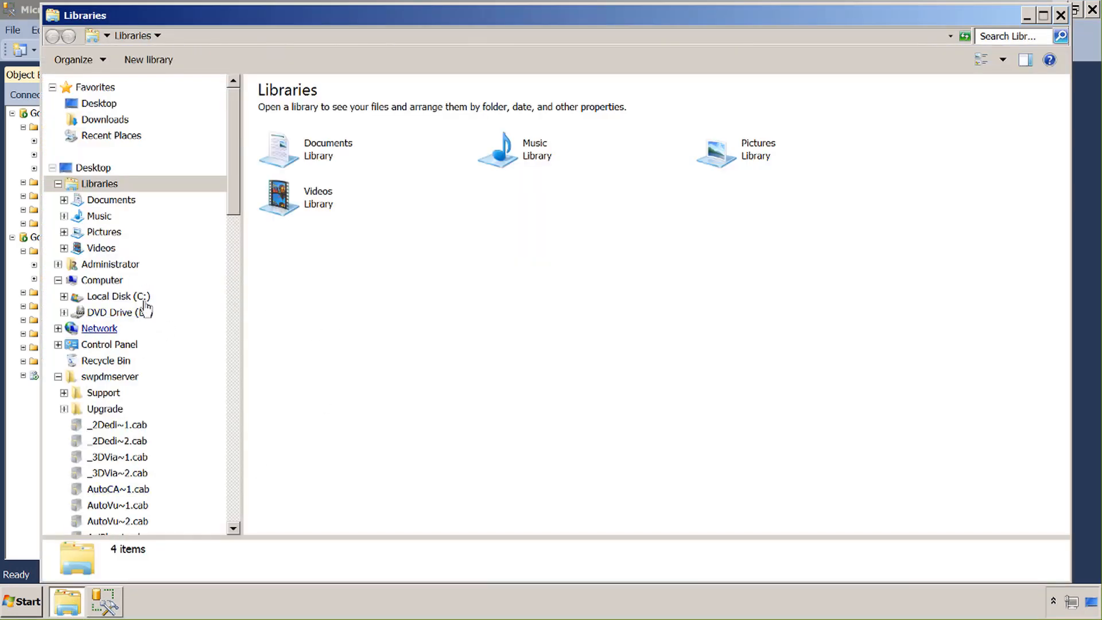
pyautogui.click(123, 296)
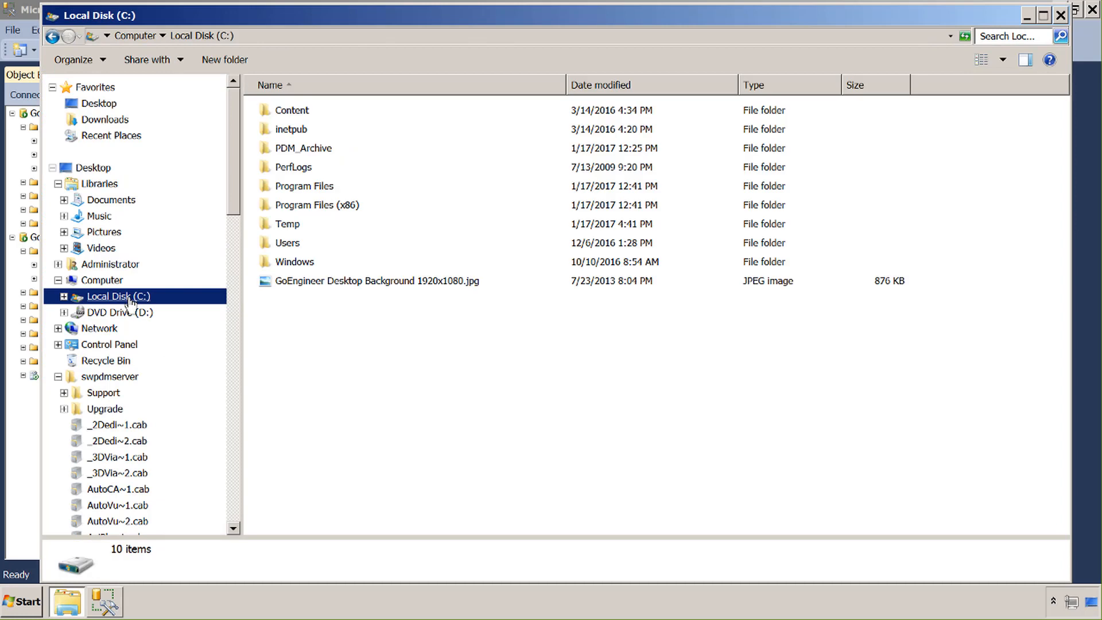
pyautogui.doubleClick(287, 225)
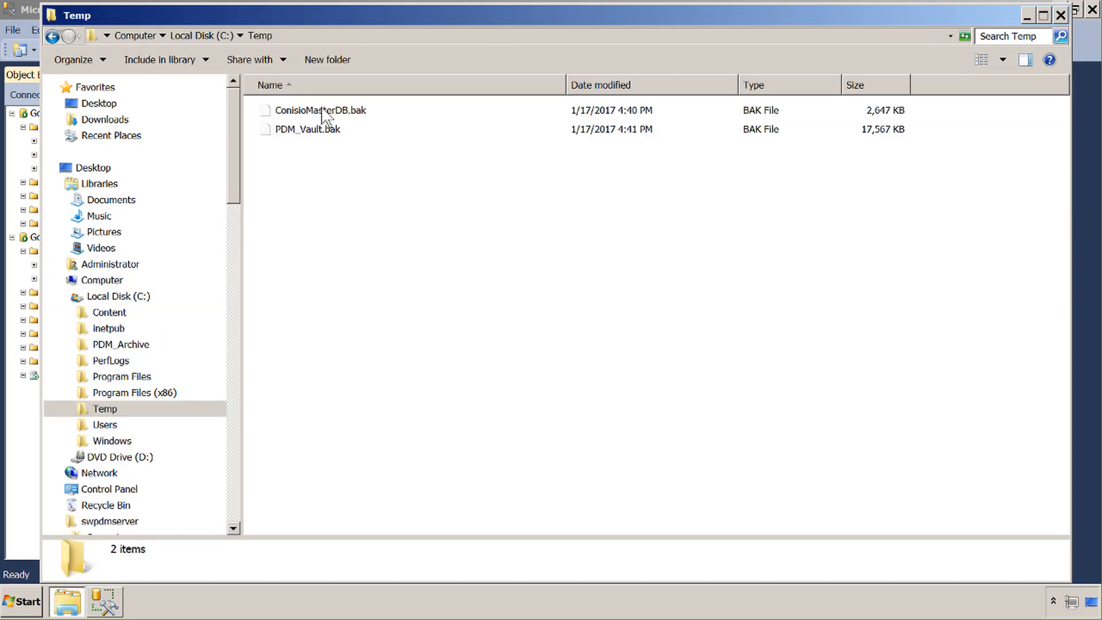
pyautogui.click(324, 135)
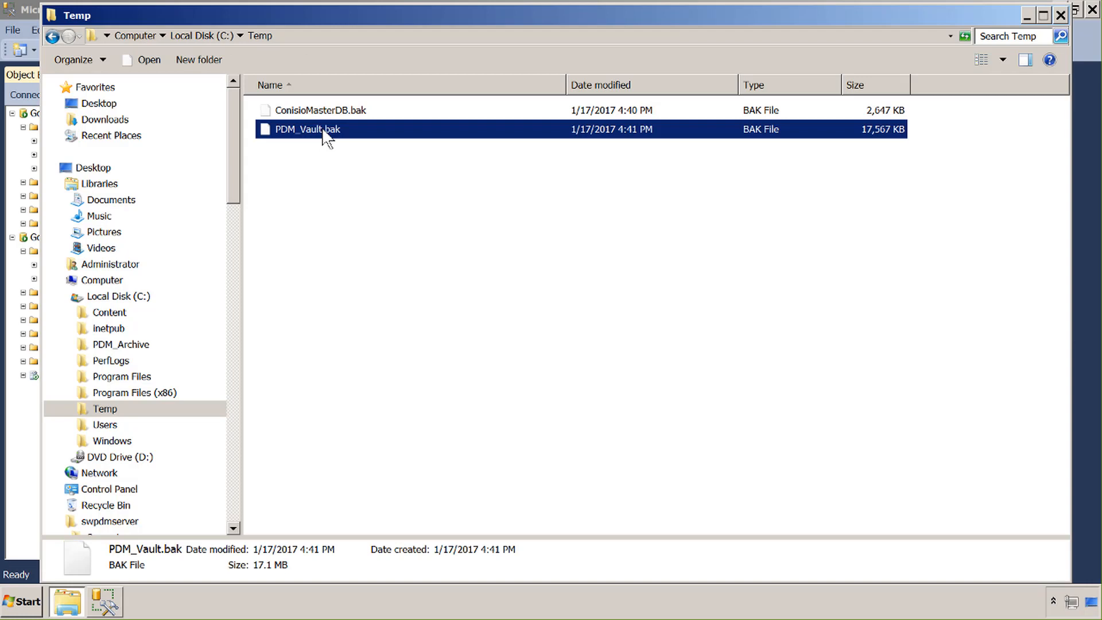
pyautogui.click(318, 111)
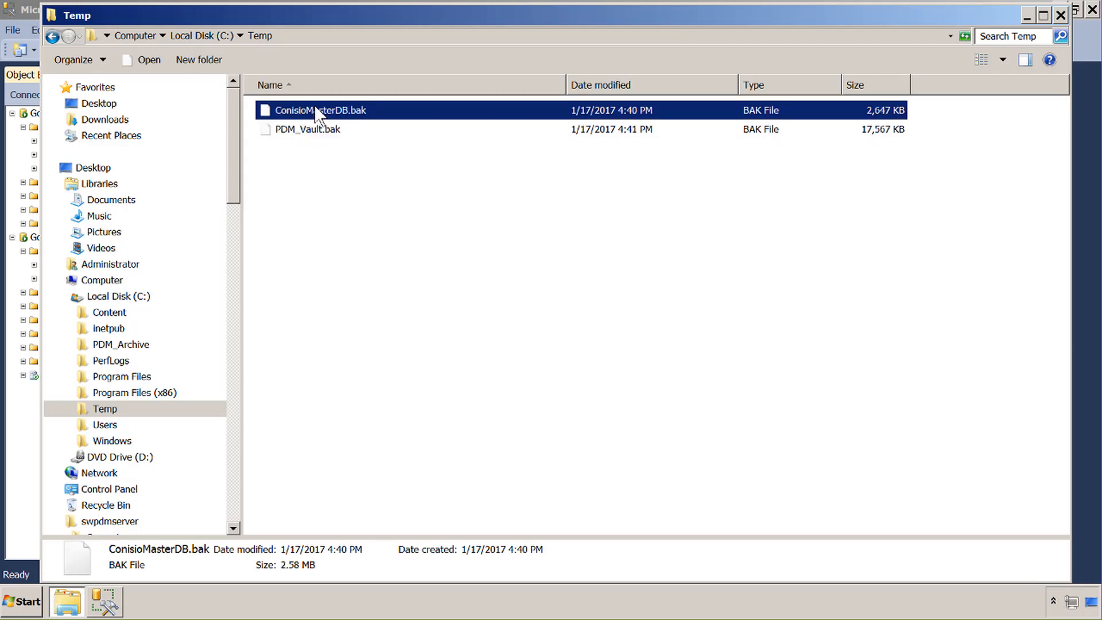
pyautogui.click(1061, 15)
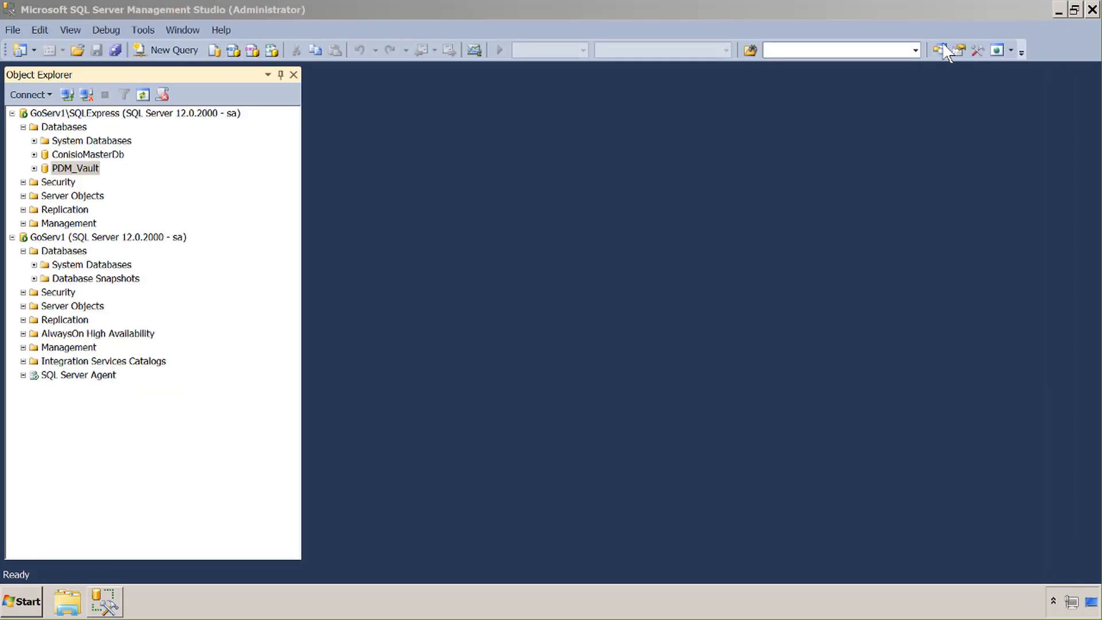
# Collapse the database lists and open Restore Database for the GoServ1 server
pyautogui.click(23, 127)
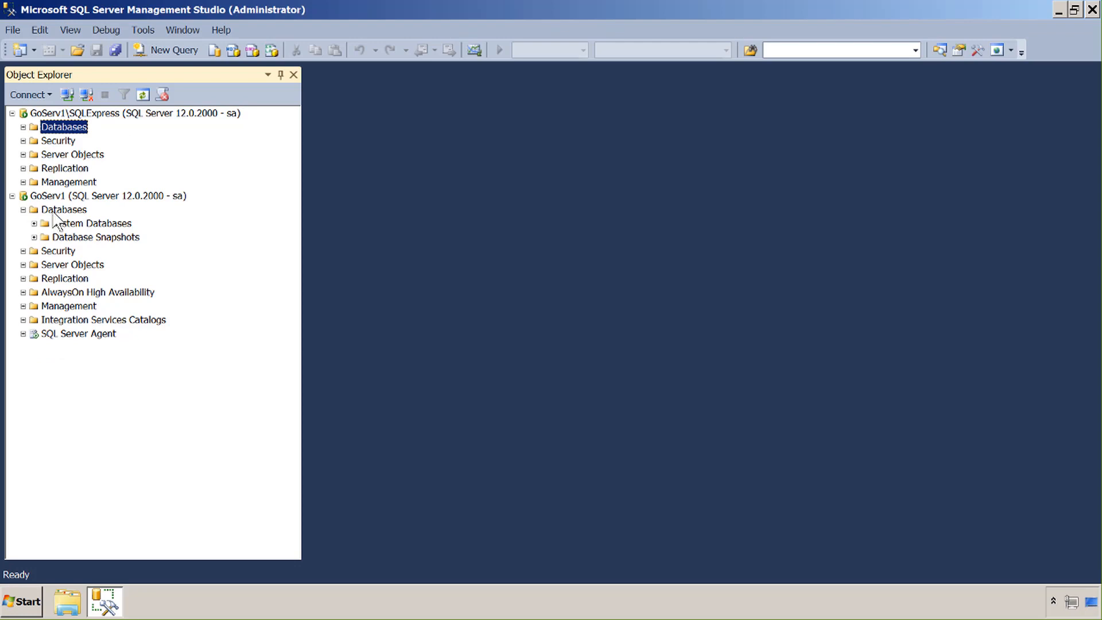
pyautogui.click(23, 210)
pyautogui.click(57, 196)
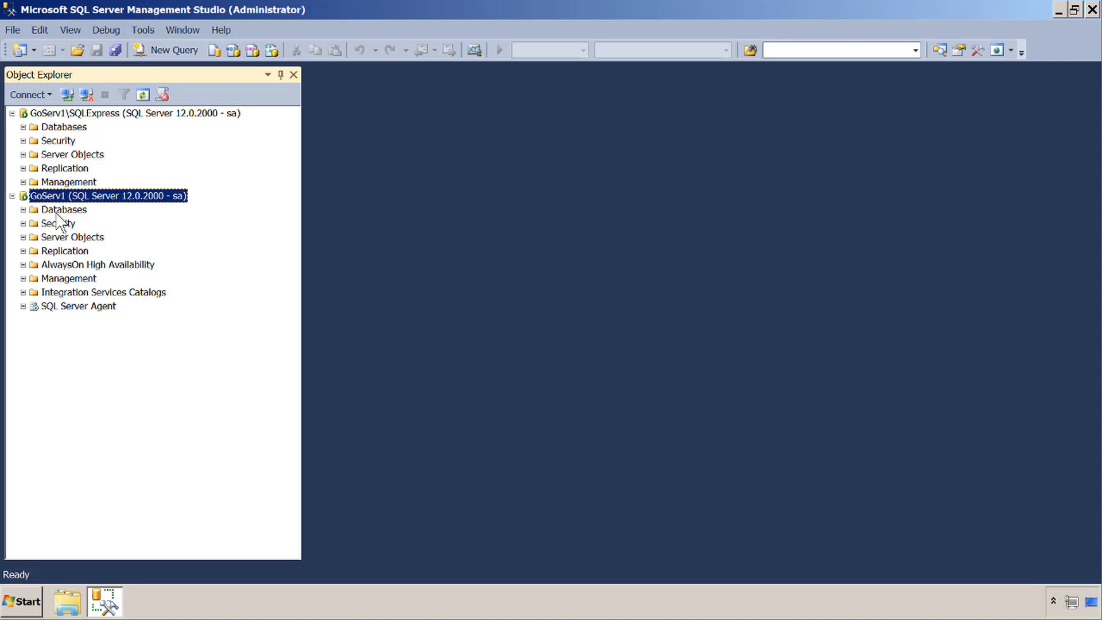
pyautogui.rightClick(59, 211)
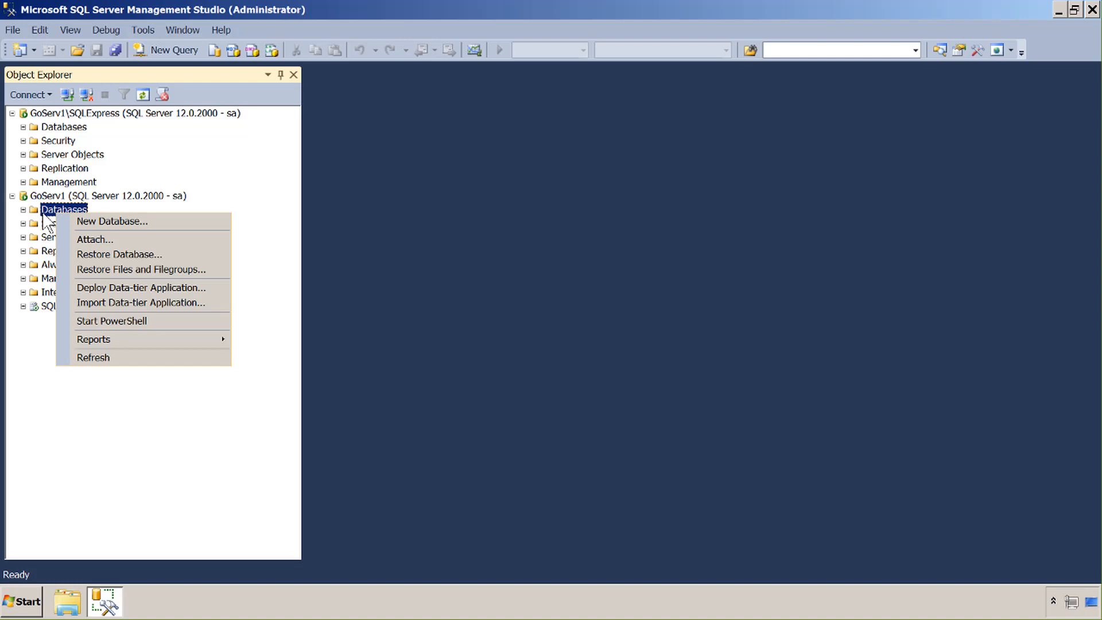
pyautogui.click(139, 254)
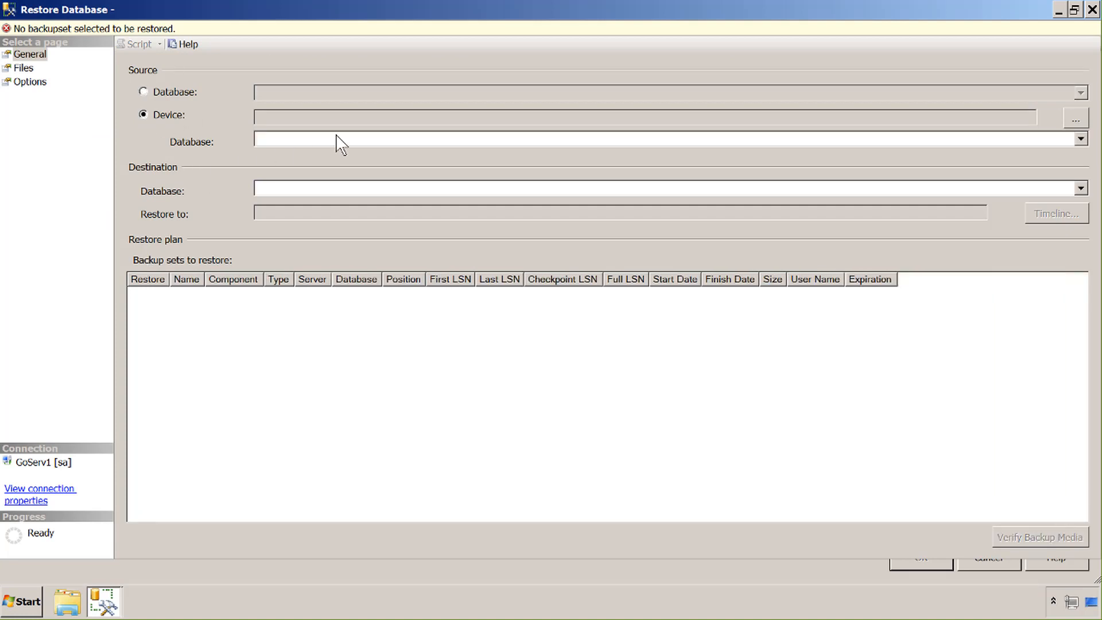
# Set the restore source device to C:\Temp\ConisioMasterDB.bak
pyautogui.click(1077, 124)
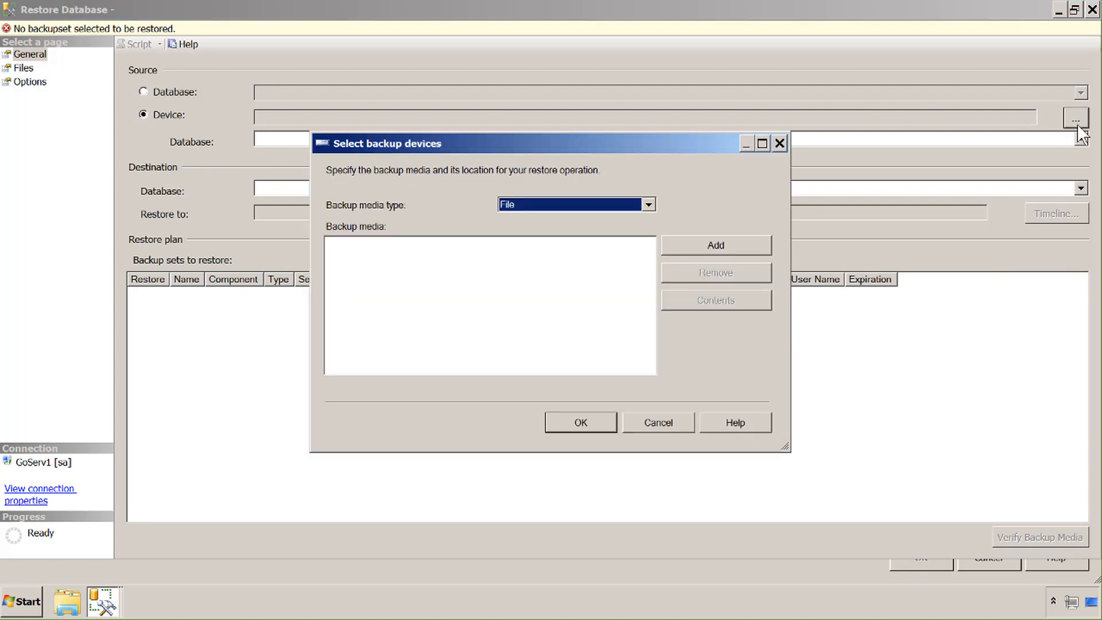
pyautogui.click(707, 247)
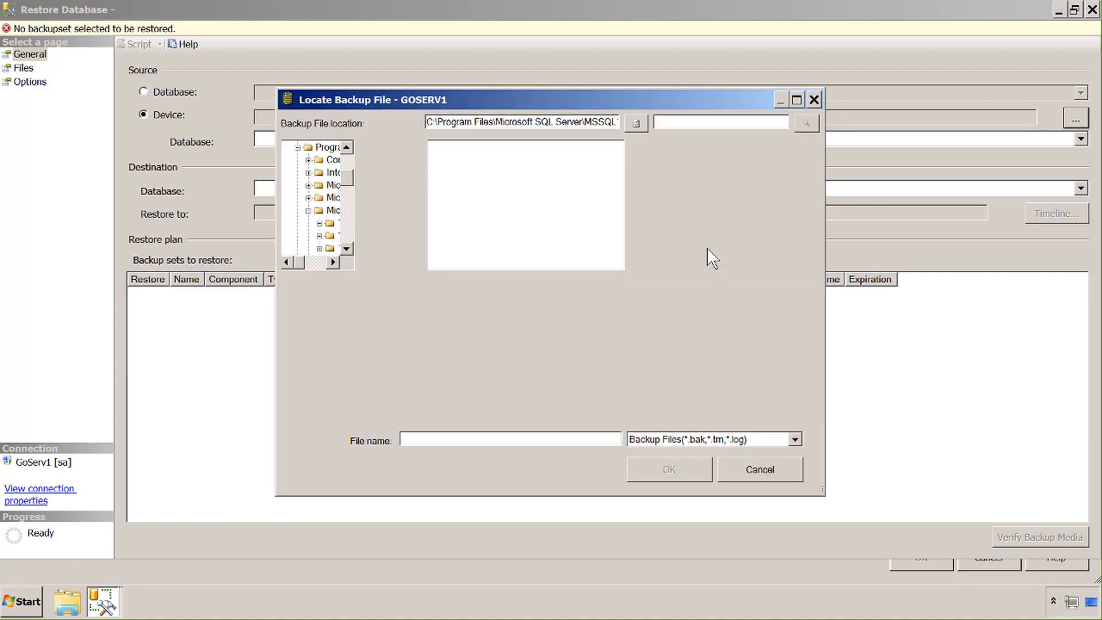
pyautogui.click(332, 262)
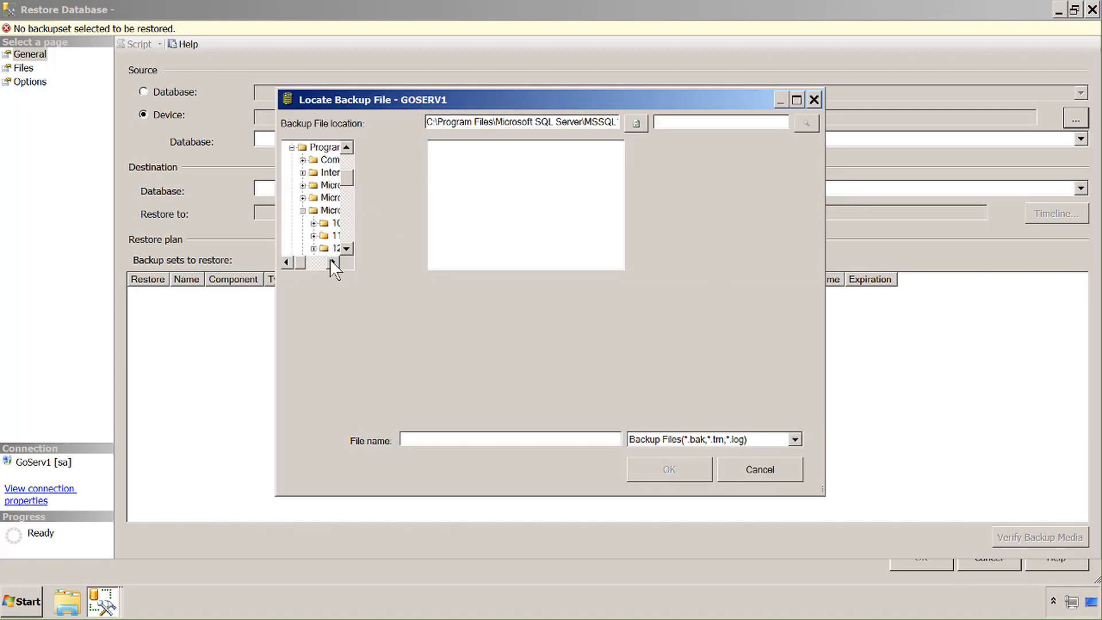
pyautogui.click(332, 262)
pyautogui.click(332, 263)
pyautogui.click(332, 263)
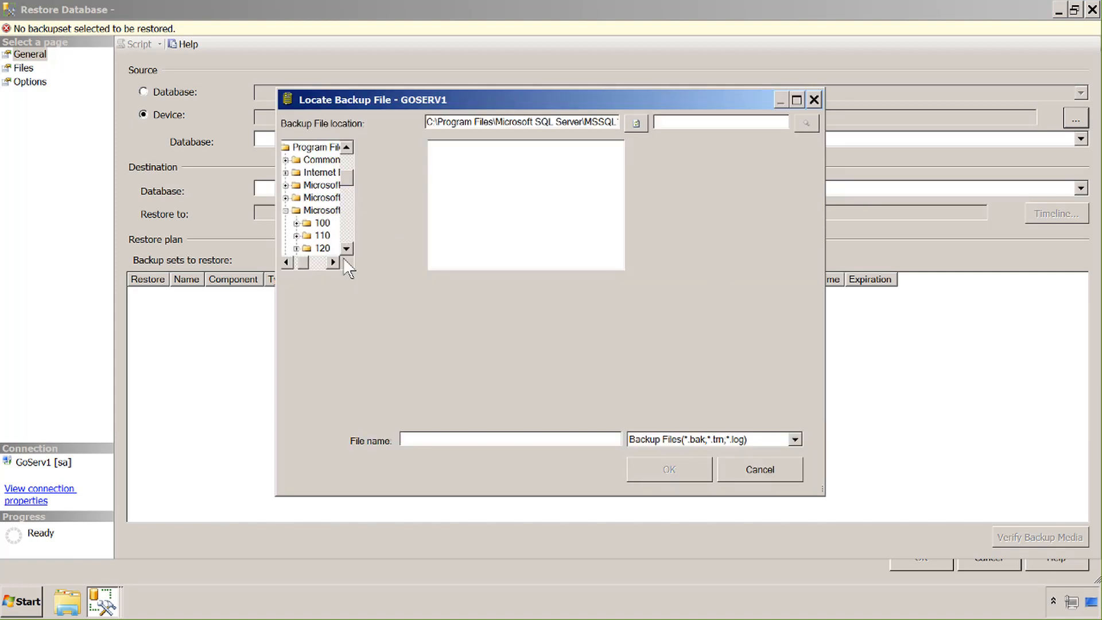
pyautogui.click(346, 249)
pyautogui.click(346, 248)
pyautogui.click(346, 248)
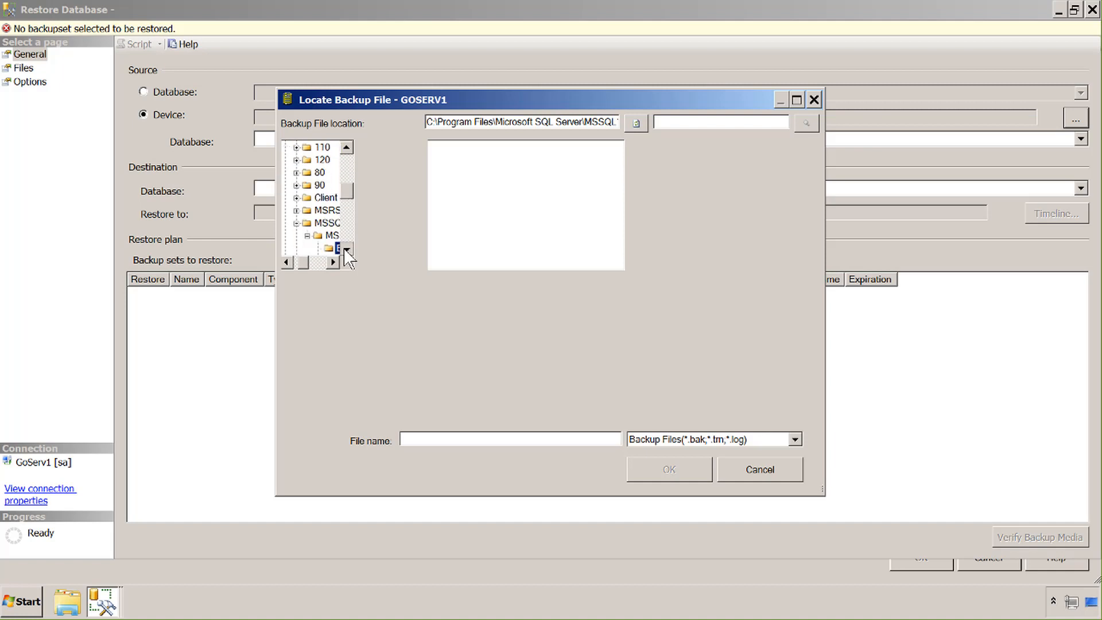
pyautogui.click(346, 249)
pyautogui.click(346, 249)
pyautogui.click(347, 248)
pyautogui.click(347, 248)
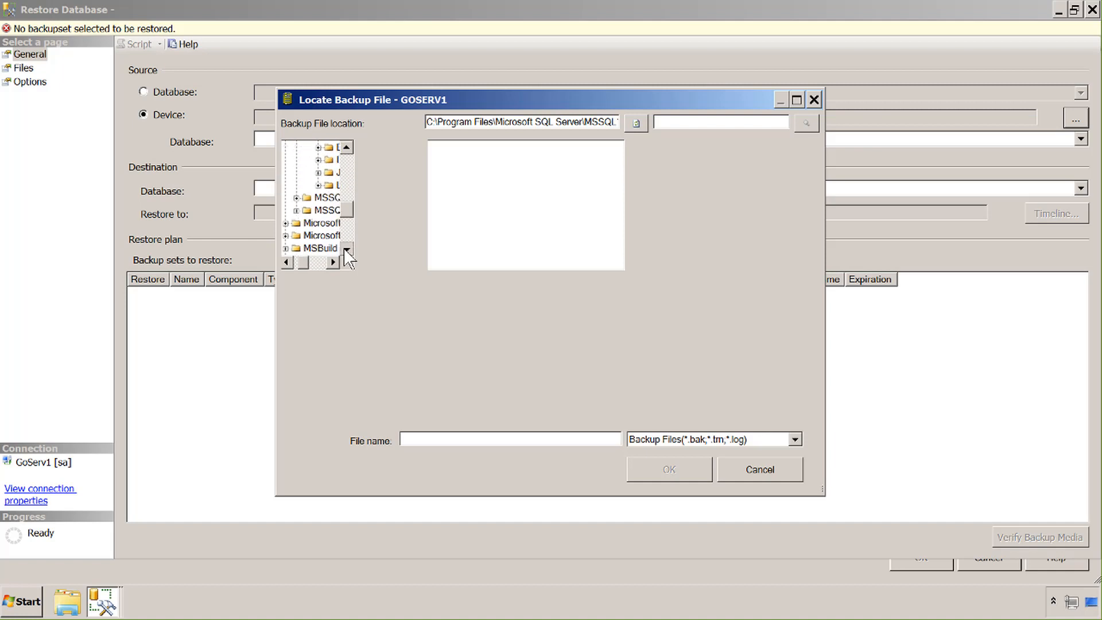
pyautogui.click(346, 248)
pyautogui.click(347, 249)
pyautogui.click(346, 248)
pyautogui.click(305, 235)
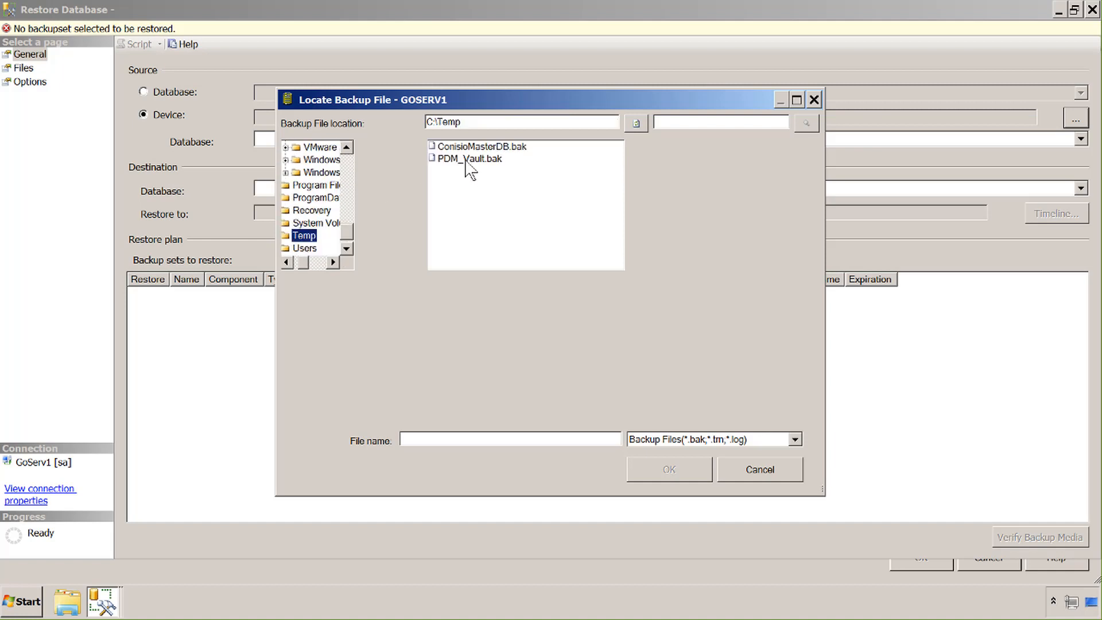
pyautogui.click(466, 149)
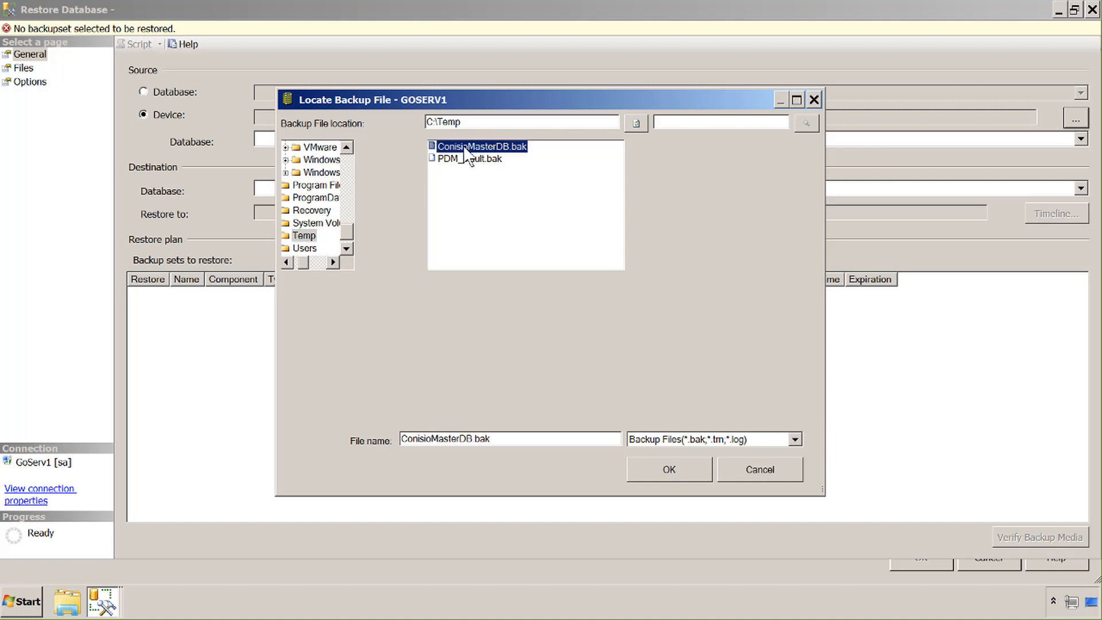
pyautogui.click(649, 473)
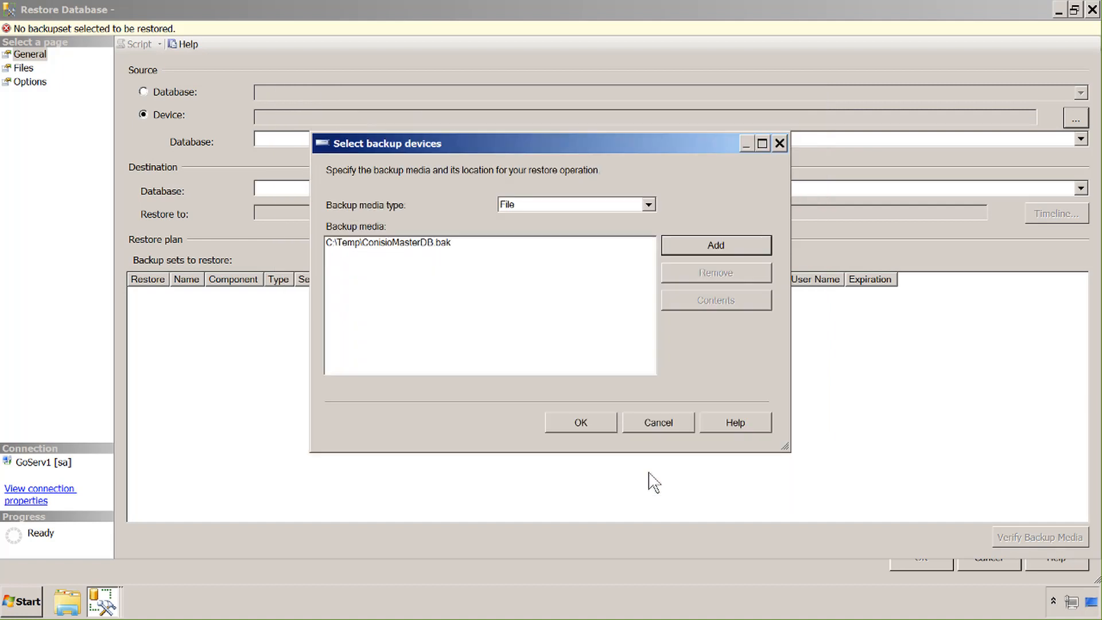
pyautogui.click(594, 422)
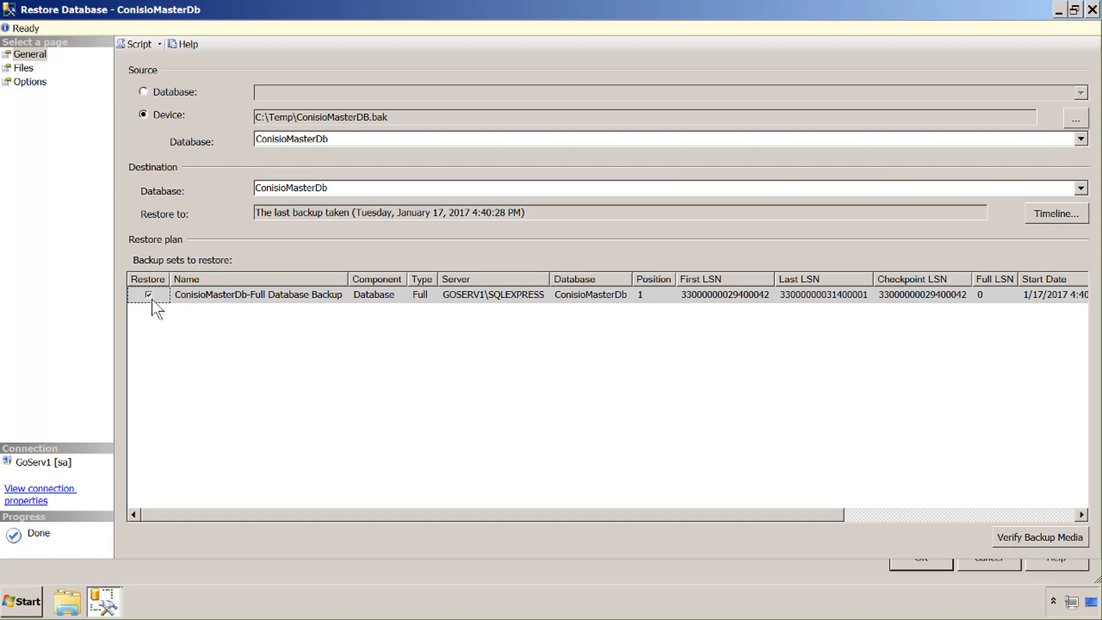
# Relocate ConisioMasterDb's files to the MSSQL12 DATA folder and run the restore
pyautogui.click(23, 69)
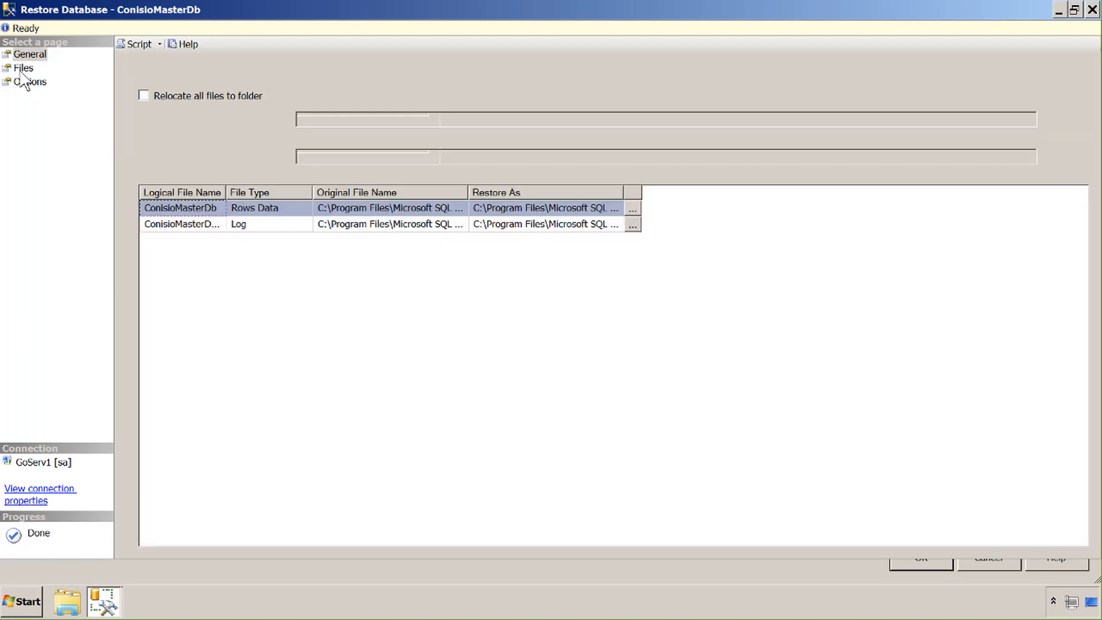
pyautogui.click(144, 96)
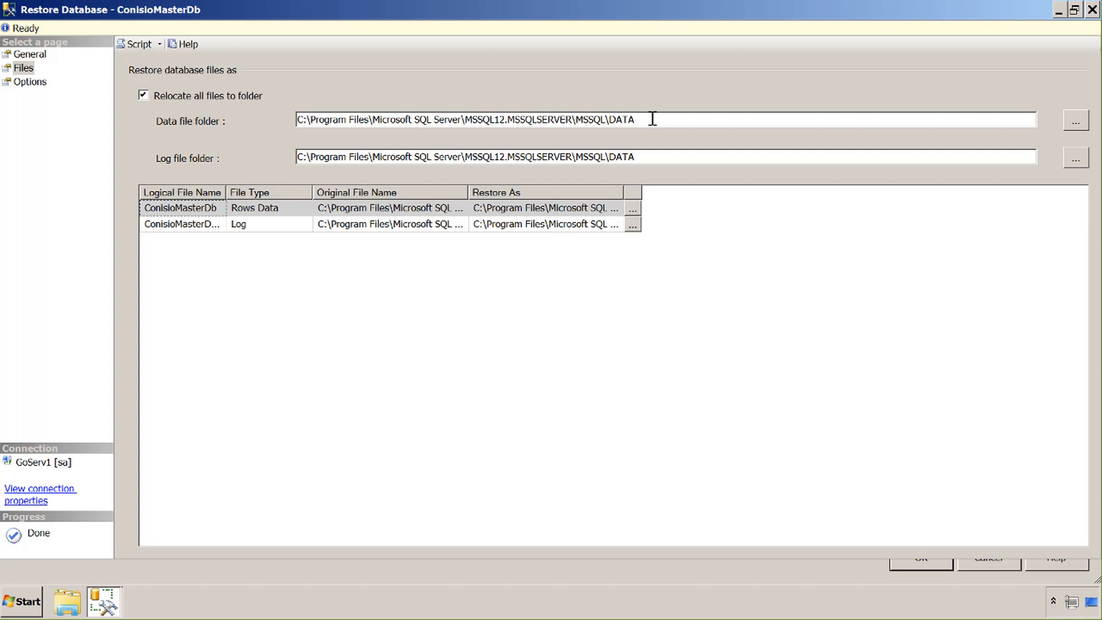
pyautogui.click(921, 564)
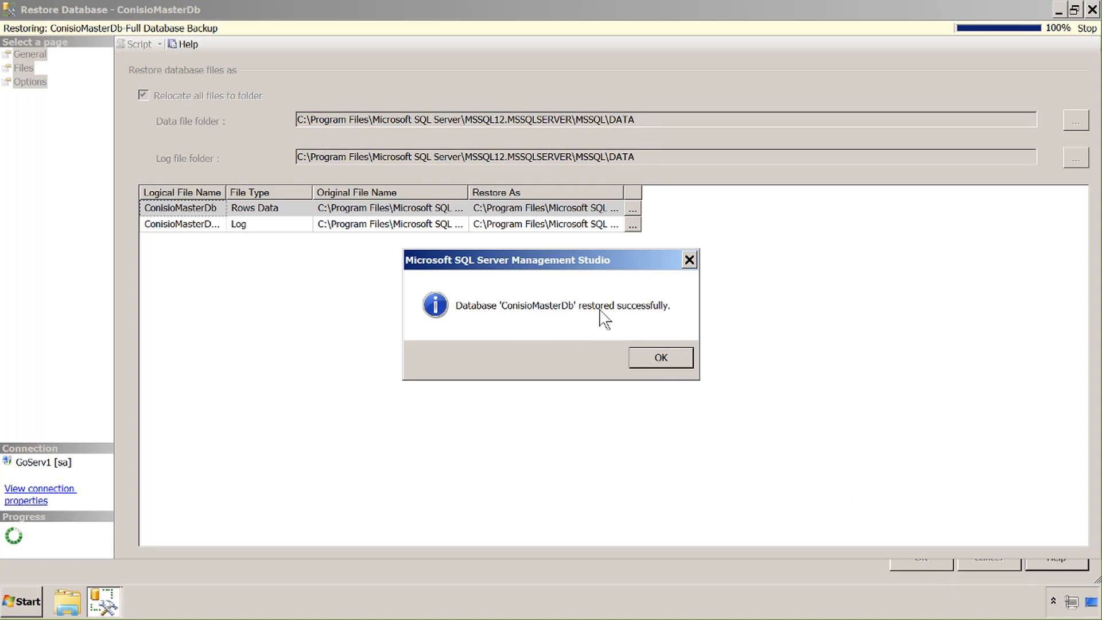
pyautogui.click(661, 357)
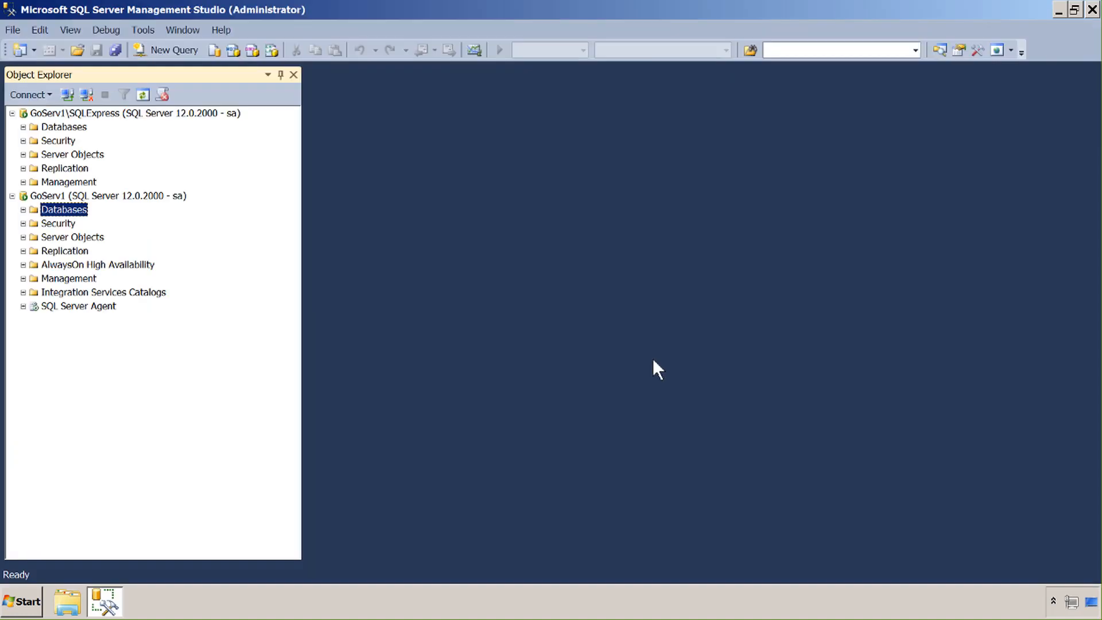
# Start a new GoServ1 restore using C:\Temp\PDM_Vault.bak as the source device
pyautogui.rightClick(34, 209)
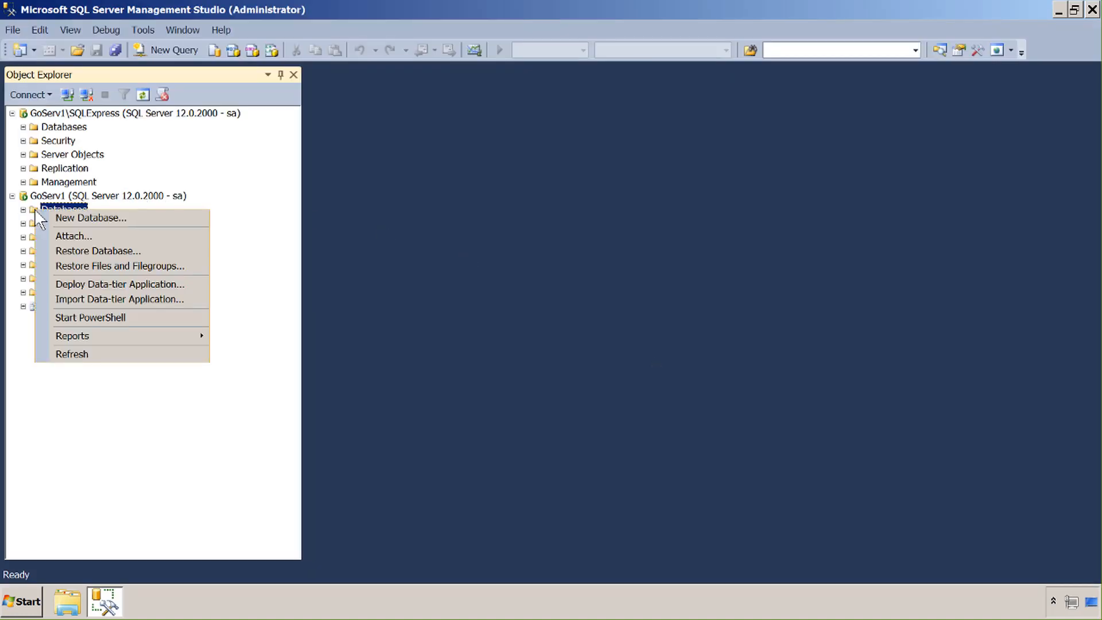
pyautogui.click(68, 250)
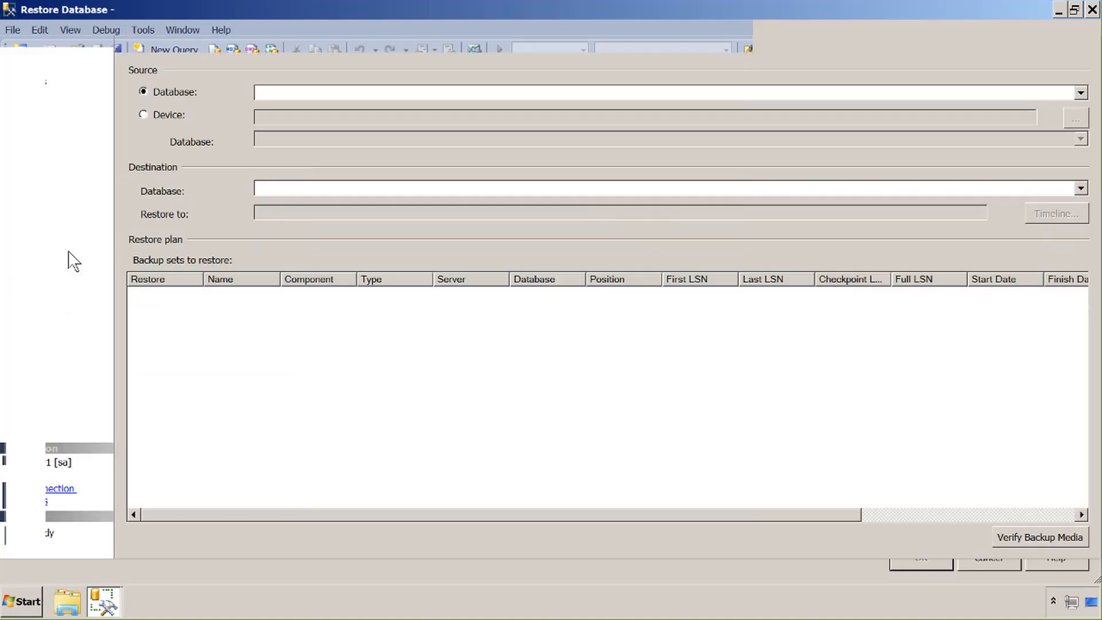
pyautogui.click(143, 115)
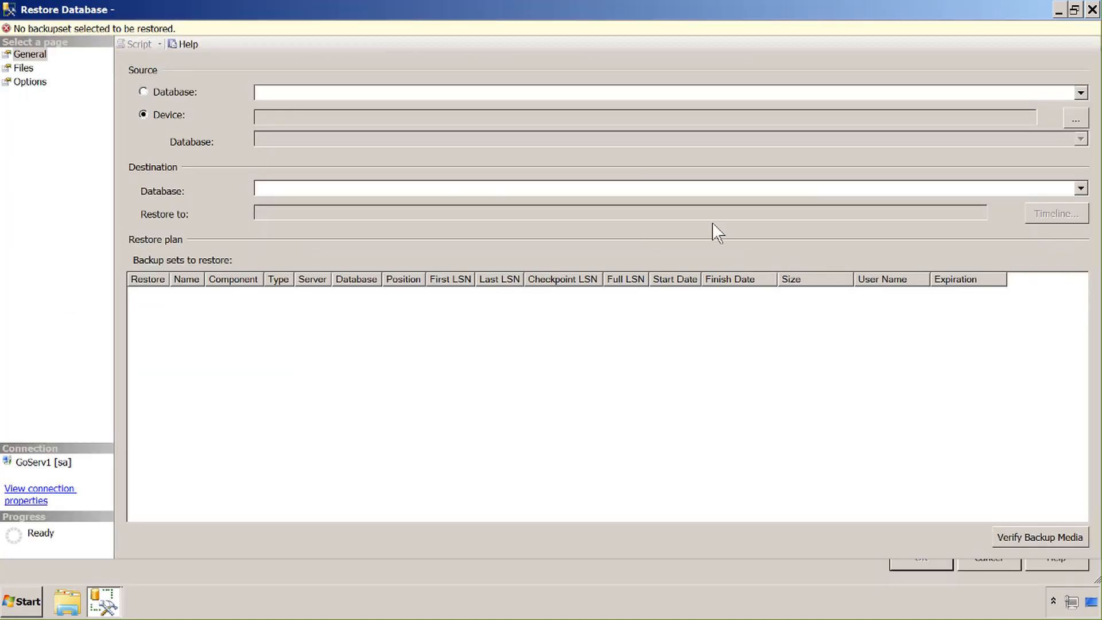
pyautogui.click(1077, 117)
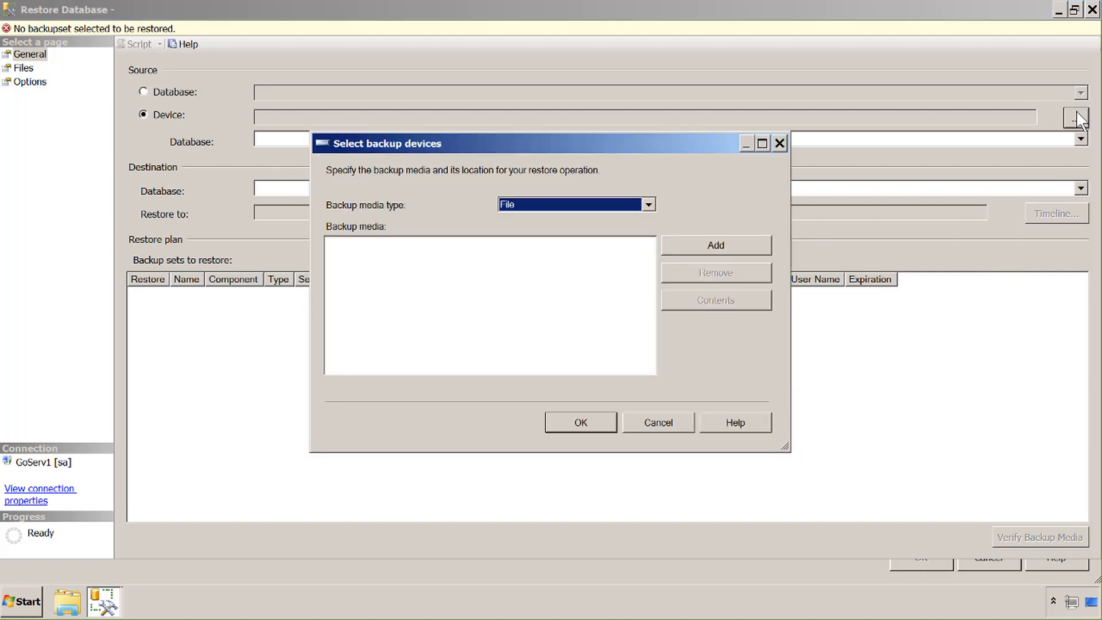
pyautogui.click(716, 245)
pyautogui.click(469, 158)
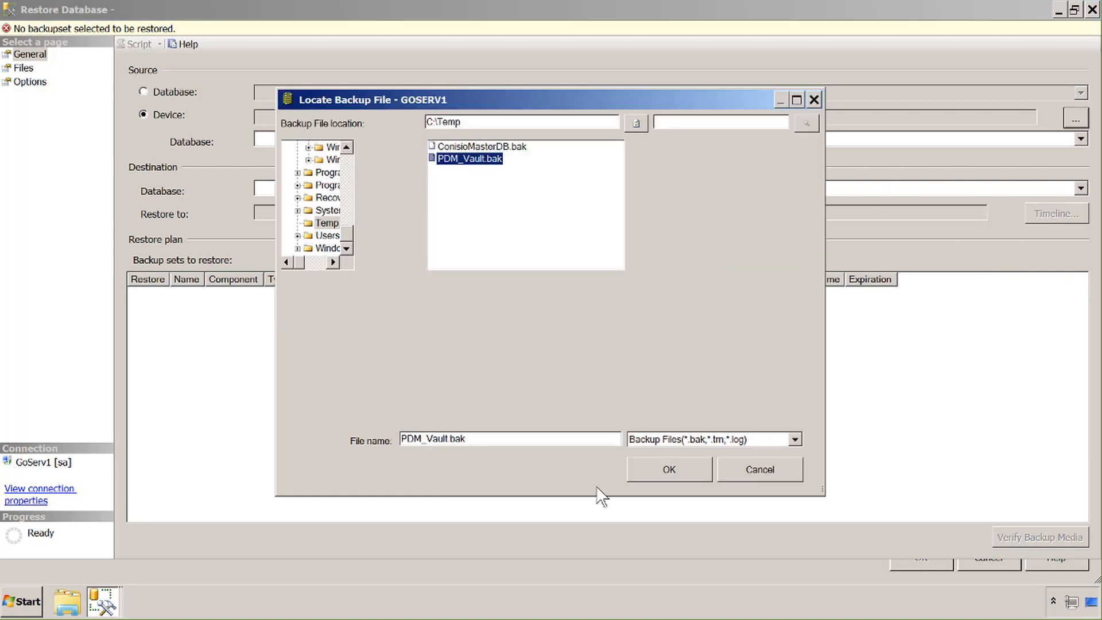
pyautogui.click(666, 466)
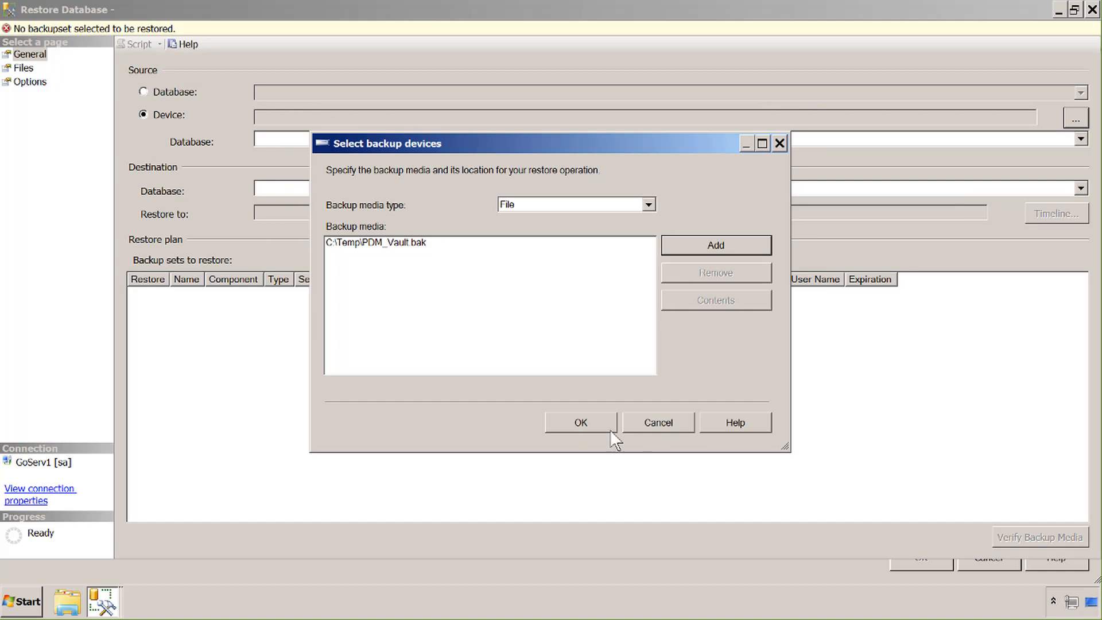
pyautogui.click(581, 423)
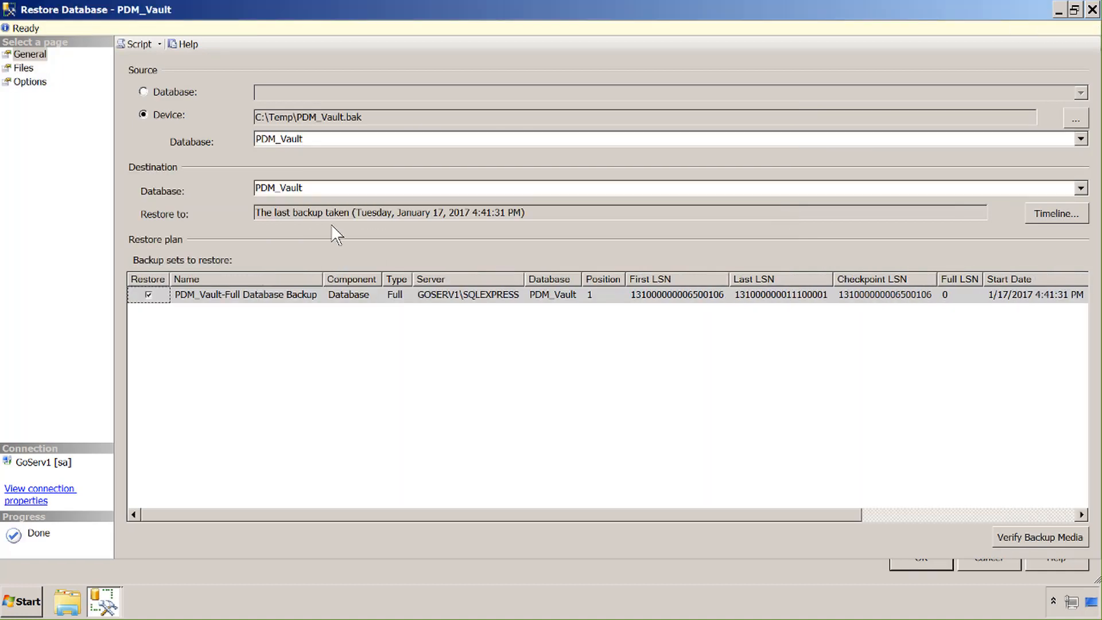
# Relocate PDM_Vault's files to the server's DATA folder and run the restore
pyautogui.click(21, 70)
pyautogui.click(143, 96)
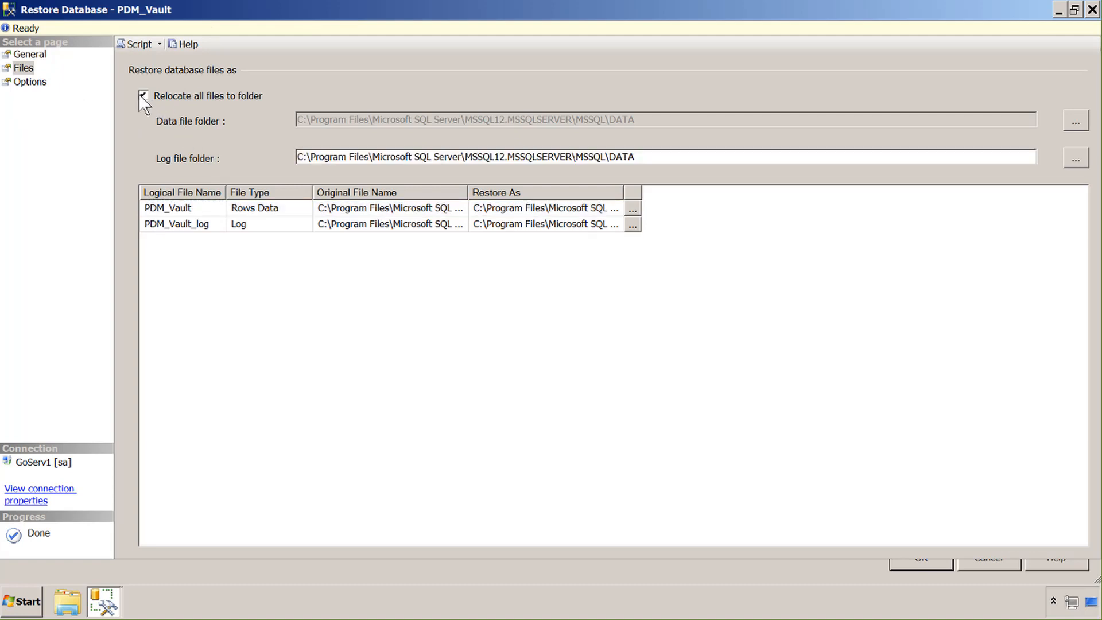
pyautogui.click(926, 564)
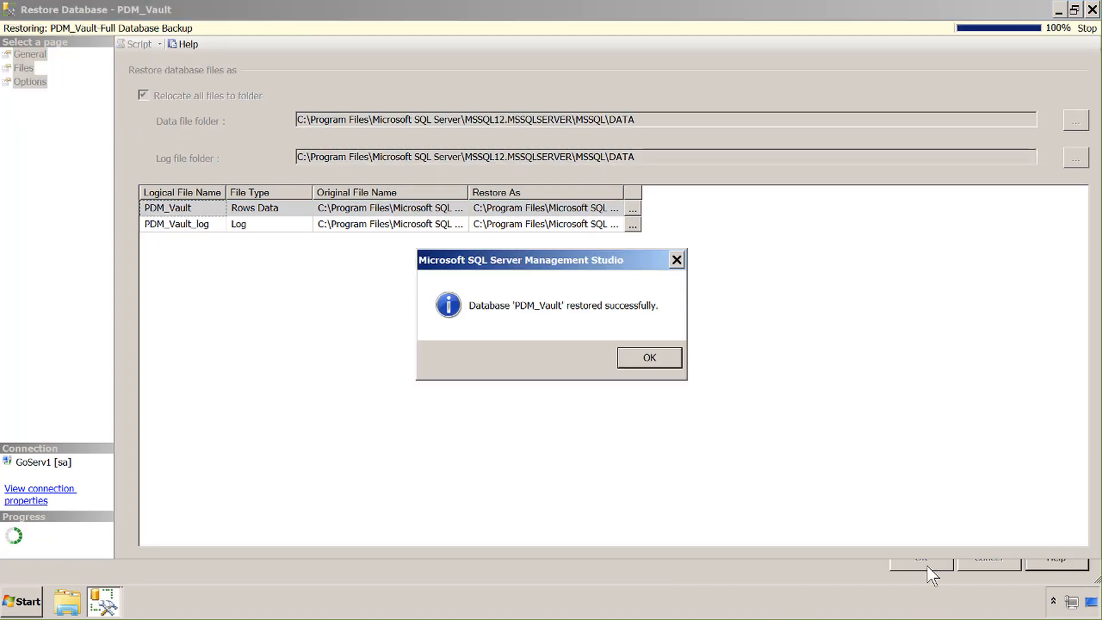
pyautogui.click(623, 360)
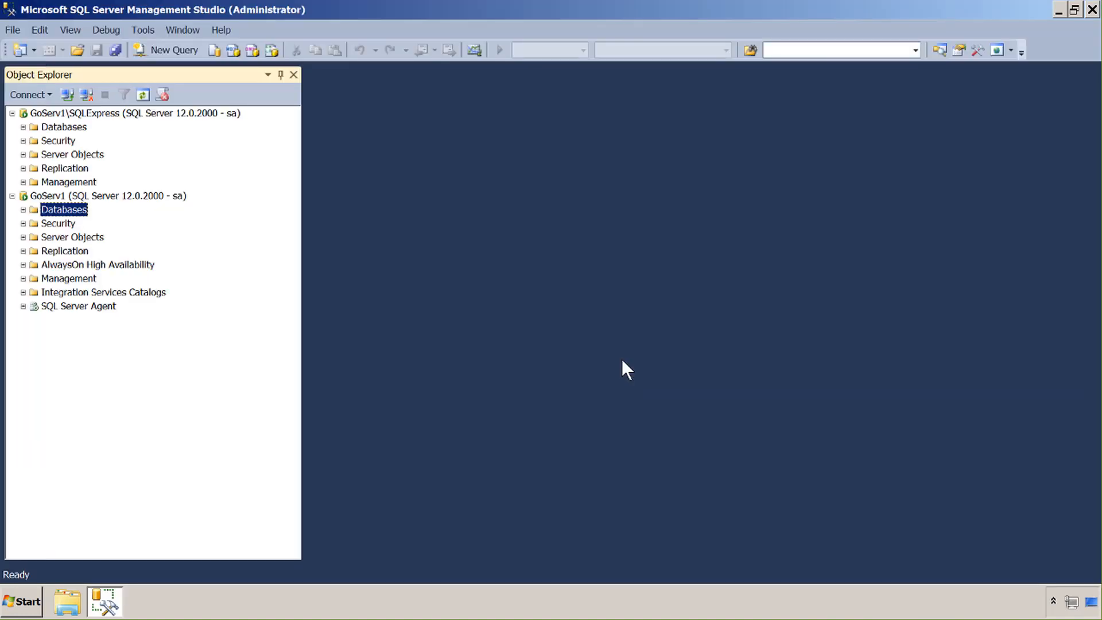
# Confirm ConisioMasterDb and PDM_Vault appear under GoServ1 Databases, then close Management Studio
pyautogui.click(23, 210)
pyautogui.click(59, 254)
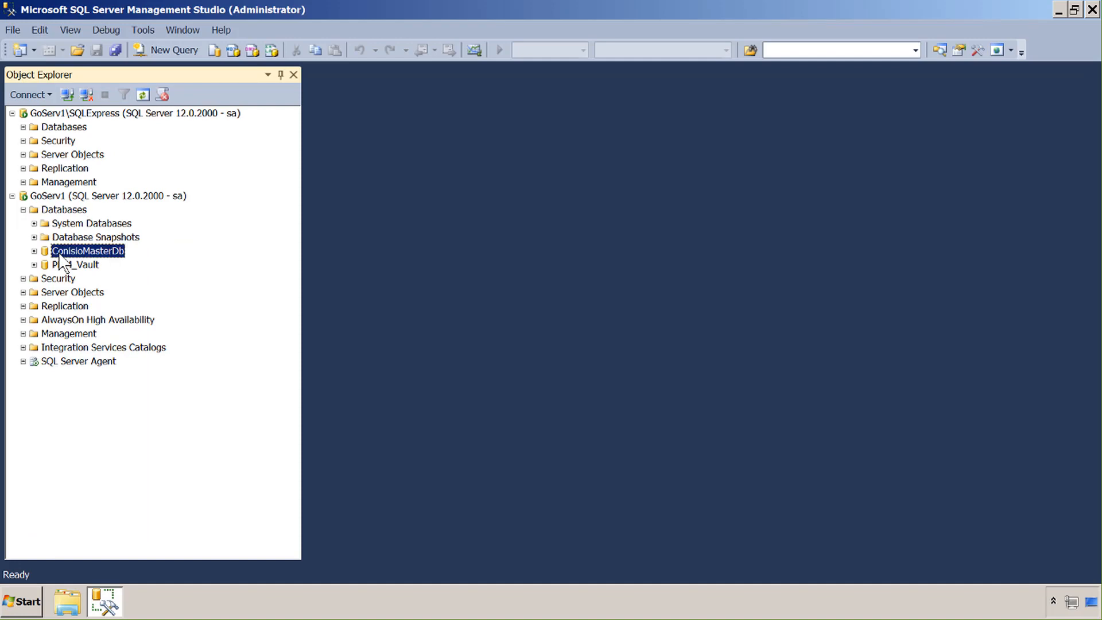
pyautogui.click(65, 269)
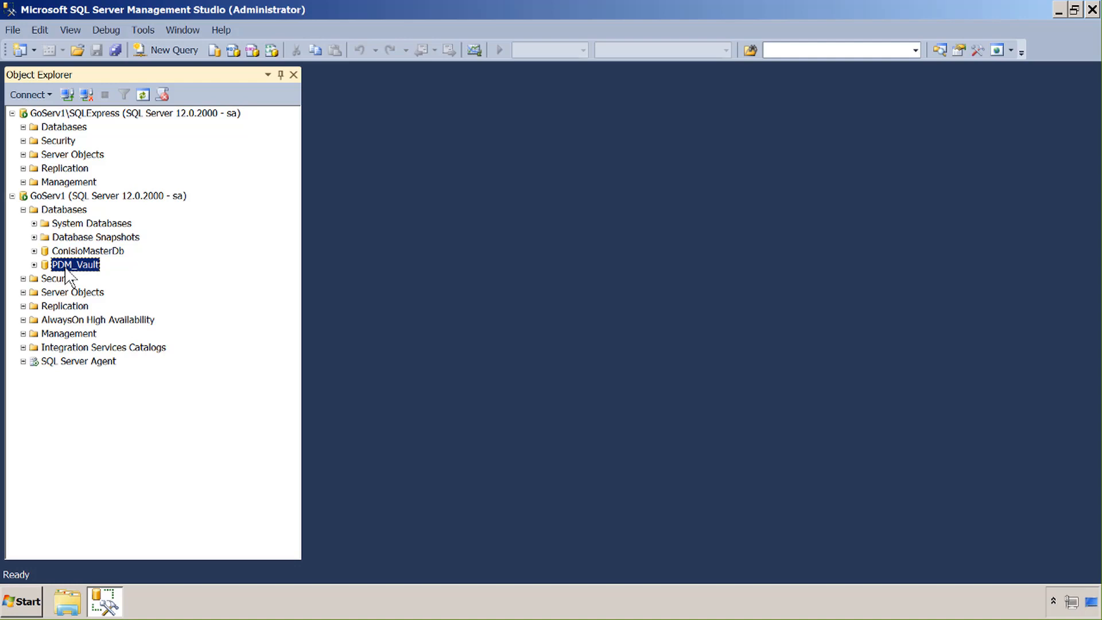
pyautogui.click(1093, 11)
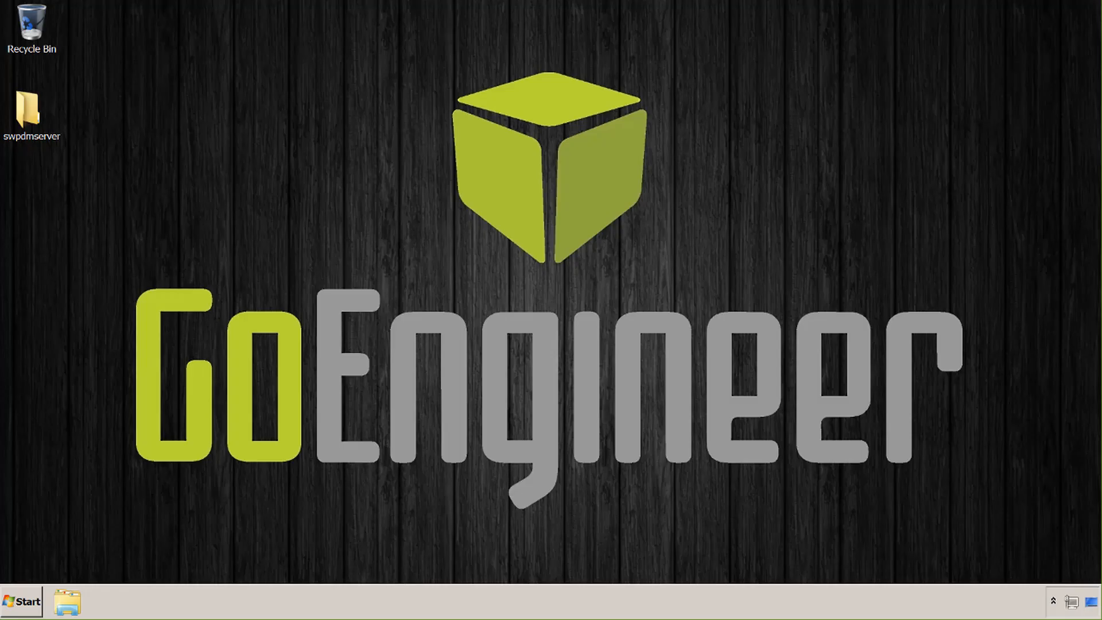
# Launch Registry Editor with a regedit search
pyautogui.click(28, 603)
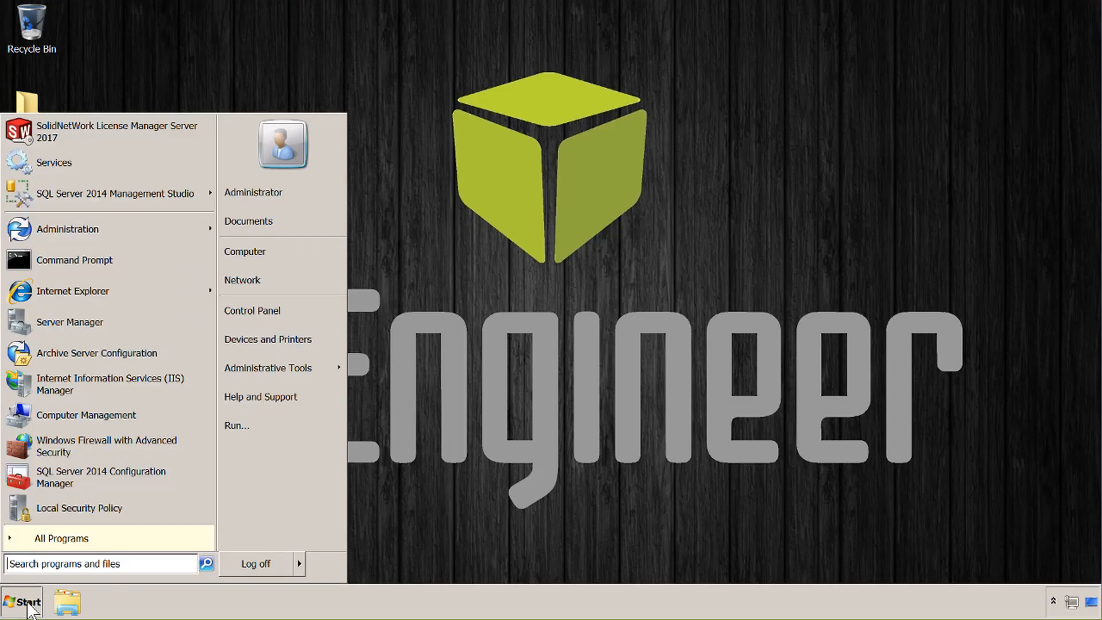
pyautogui.write('regedit')
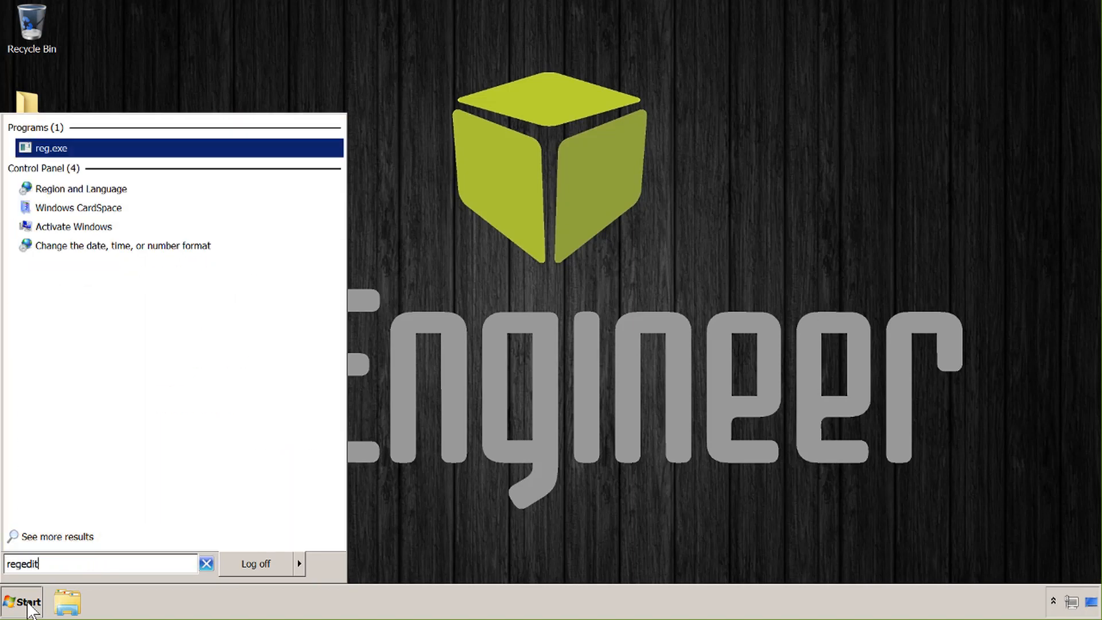
pyautogui.press('Return')
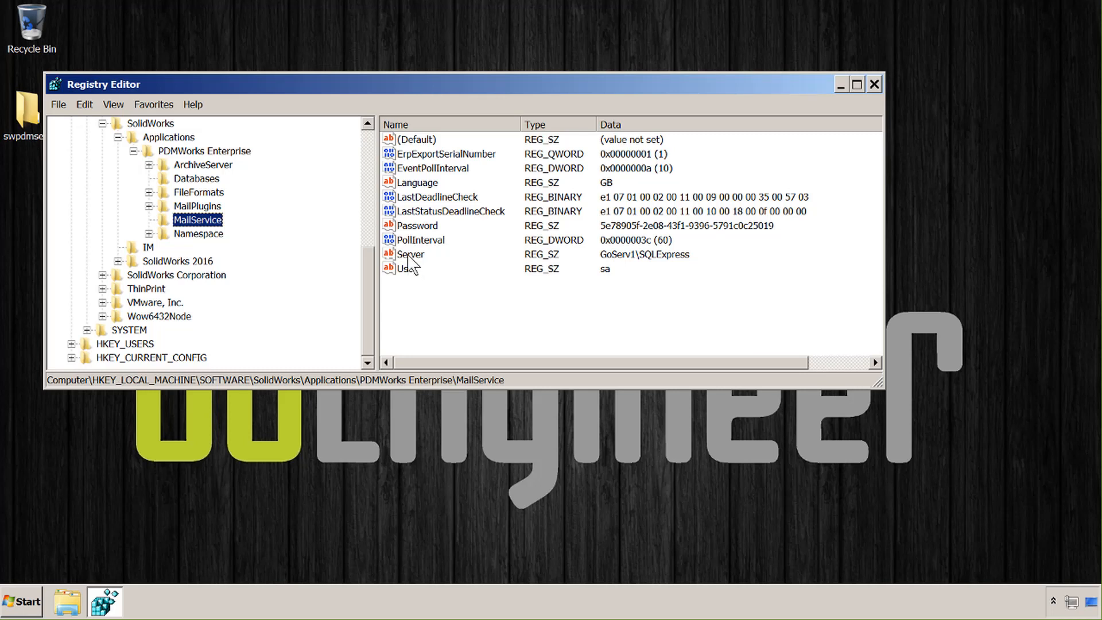
# Change the MailService Server value from GoServ1\SQLExpress to GoServ1, then close Registry Editor
pyautogui.doubleClick(408, 256)
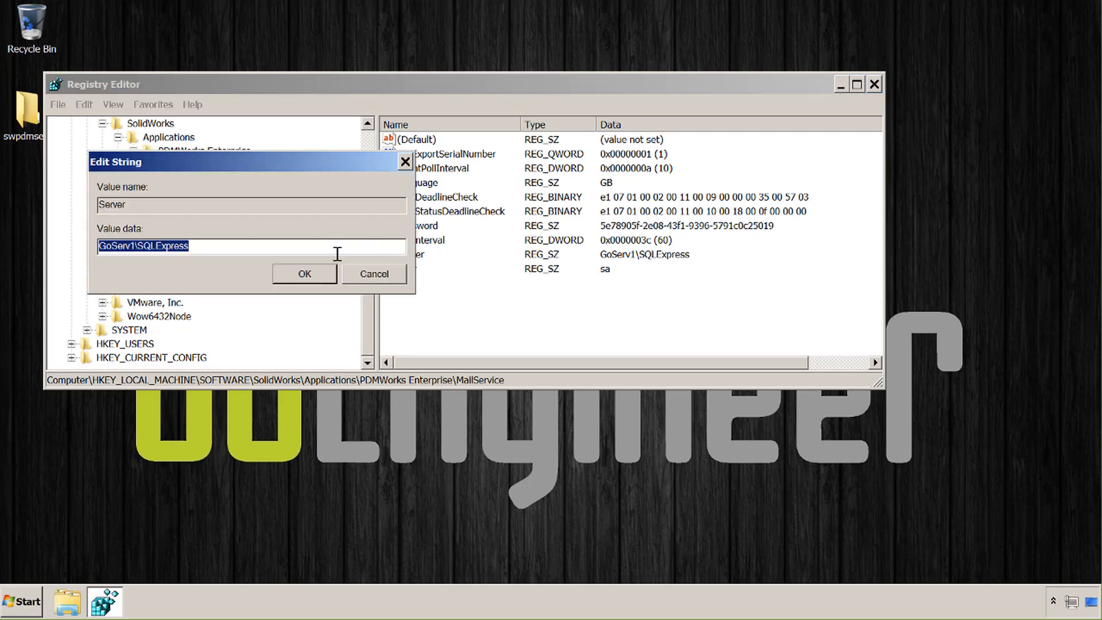
pyautogui.click(273, 252)
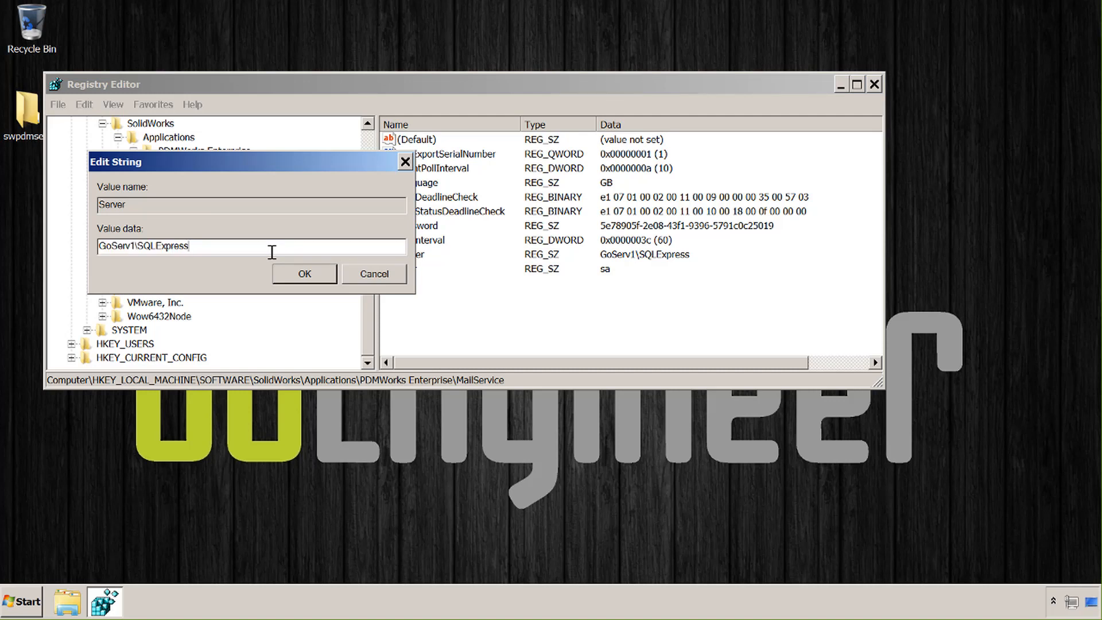
pyautogui.press('BackSpace')
pyautogui.press('BackSpace')
pyautogui.press('BackSpace')
pyautogui.press('BackSpace')
pyautogui.press('BackSpace')
pyautogui.press('BackSpace')
pyautogui.press('BackSpace')
pyautogui.press('BackSpace')
pyautogui.press('BackSpace')
pyautogui.press('BackSpace')
pyautogui.press('BackSpace')
pyautogui.click(304, 274)
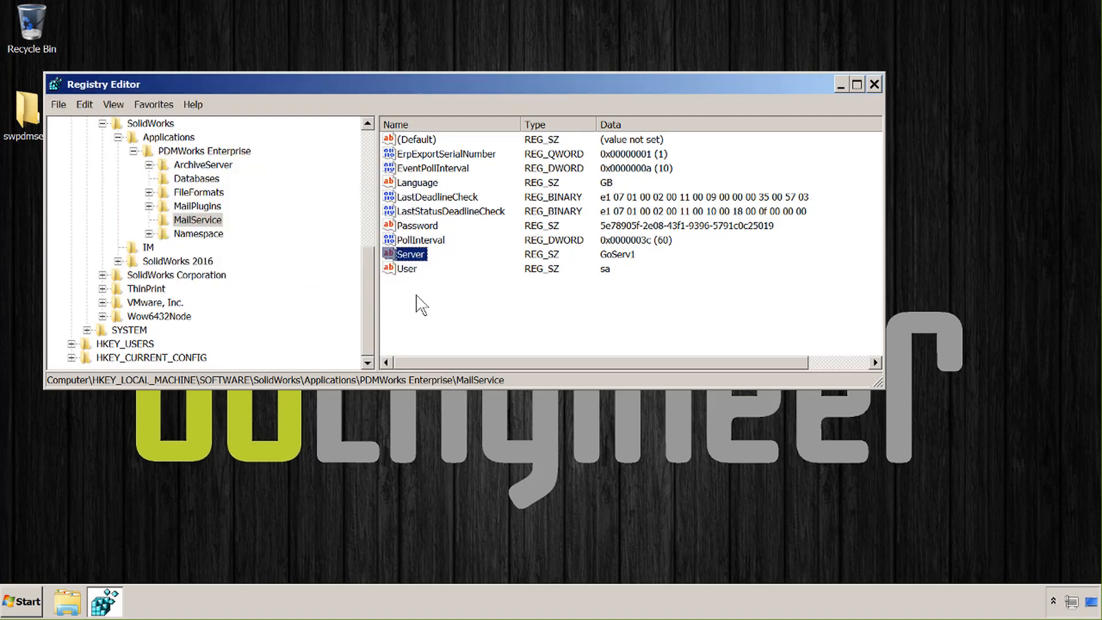
pyautogui.click(874, 84)
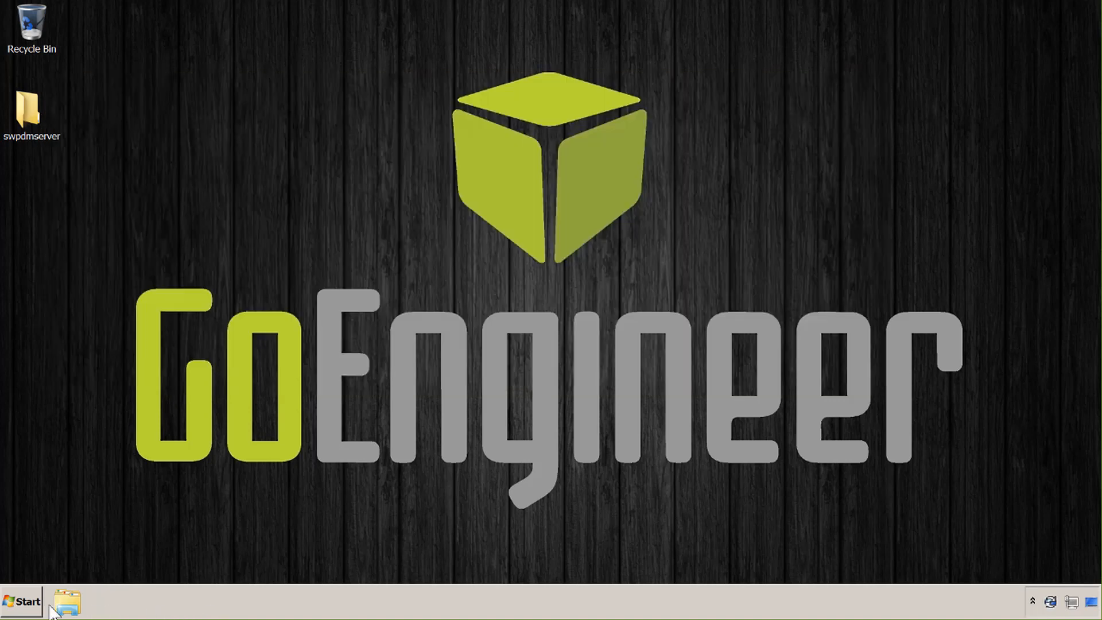
# Restart the server, then launch SOLIDWORKS PDM Administration
pyautogui.click(28, 604)
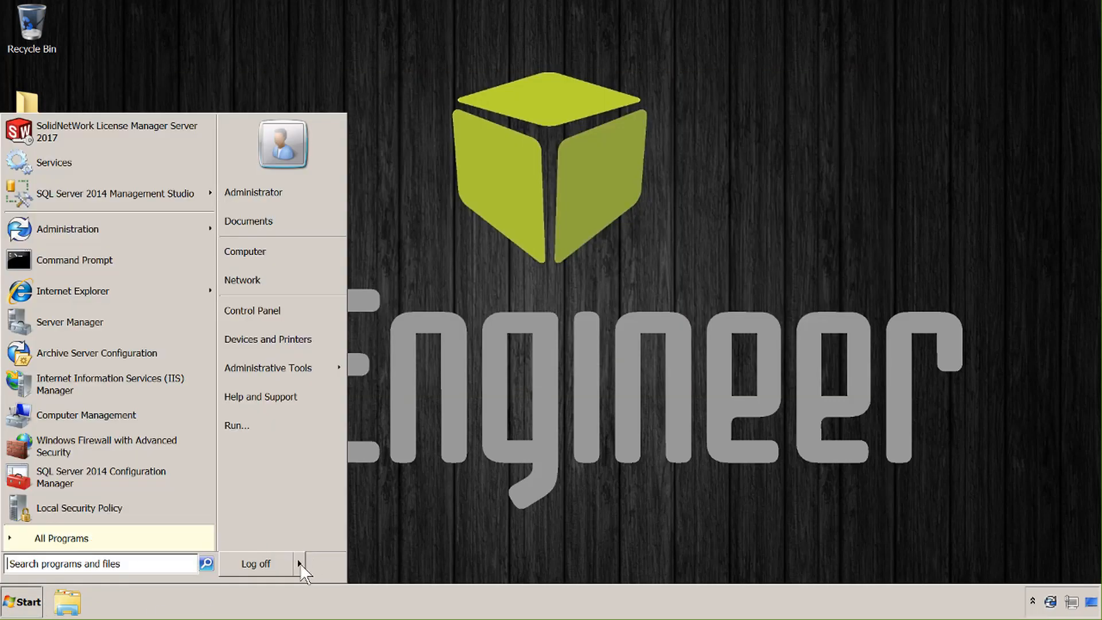
pyautogui.moveTo(301, 569)
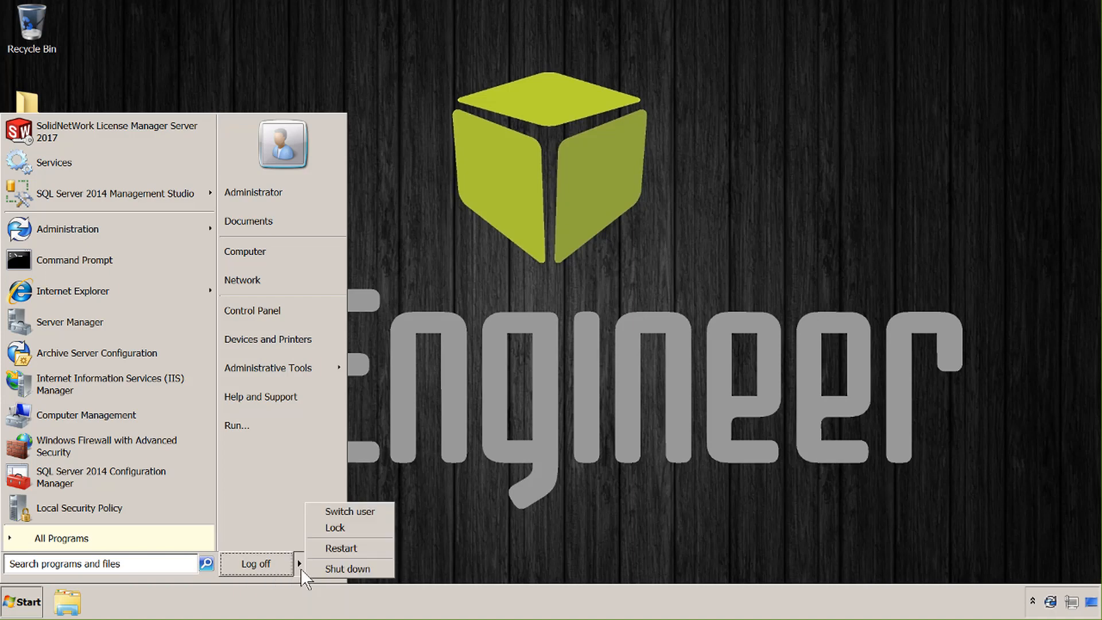
pyautogui.click(346, 549)
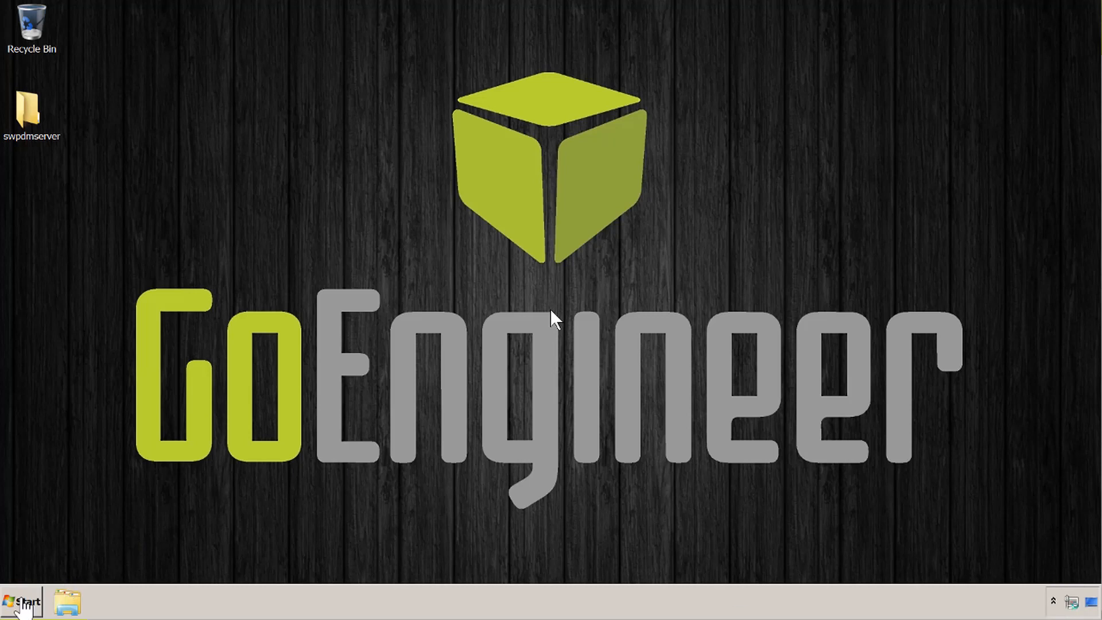
pyautogui.click(21, 602)
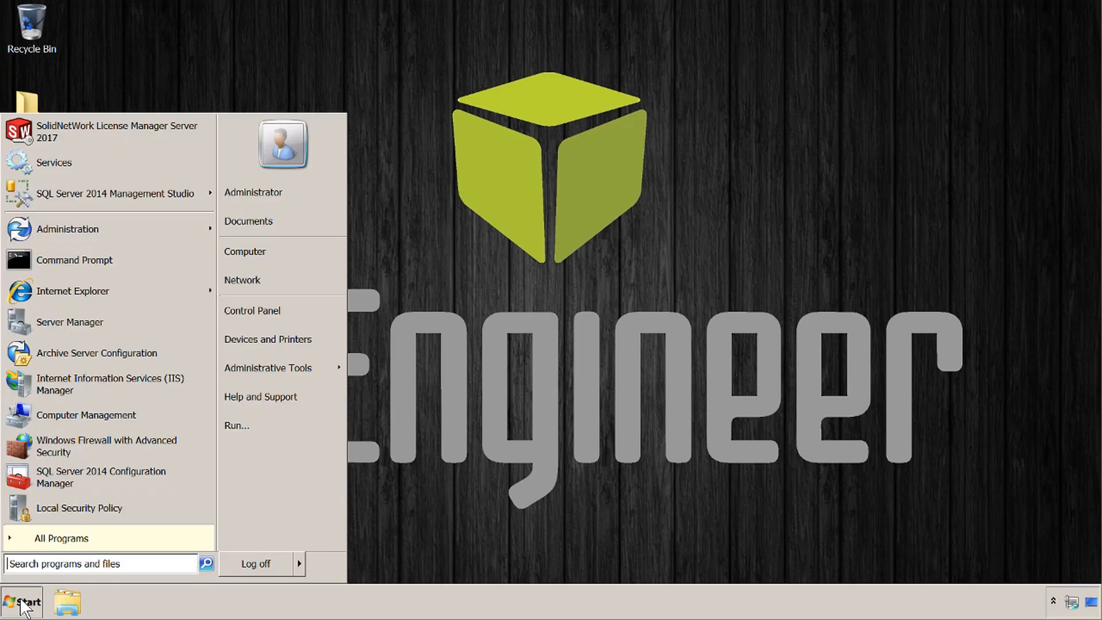
pyautogui.click(88, 233)
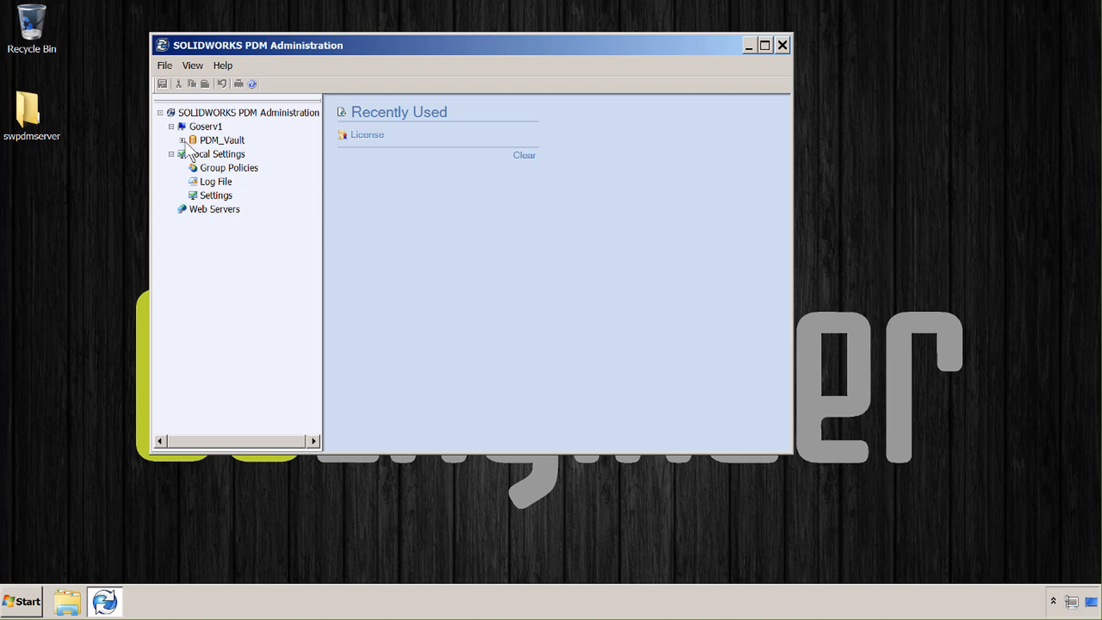
# Log in to PDM_Vault with the vault password, expand its administration nodes, and enlarge the window
pyautogui.rightClick(211, 142)
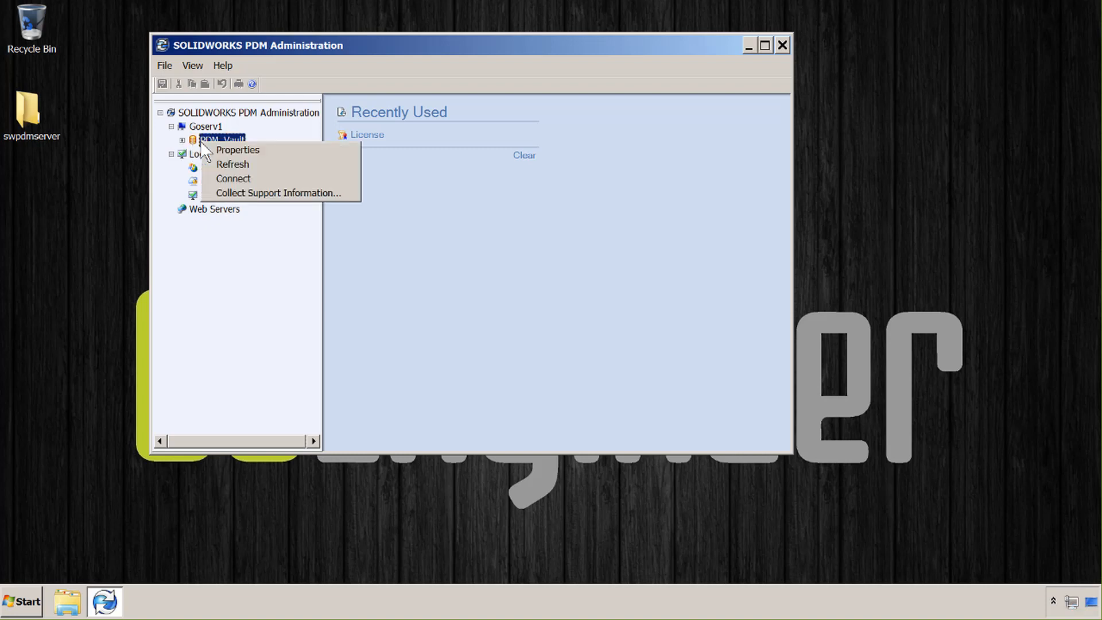
pyautogui.click(229, 173)
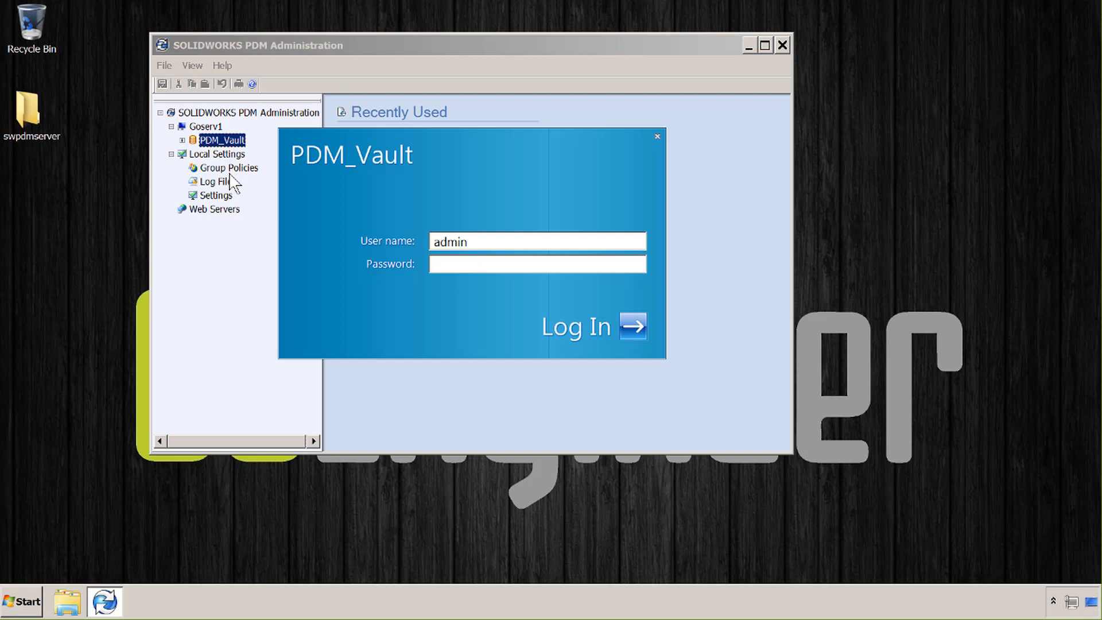
pyautogui.write('admin')
pyautogui.press('Return')
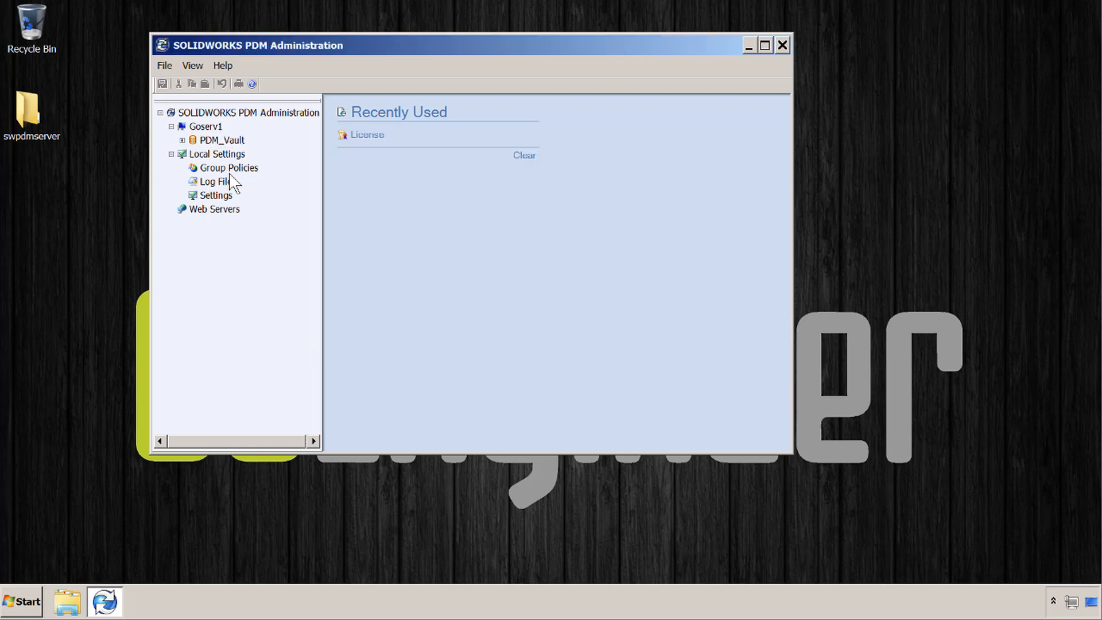
pyautogui.click(183, 141)
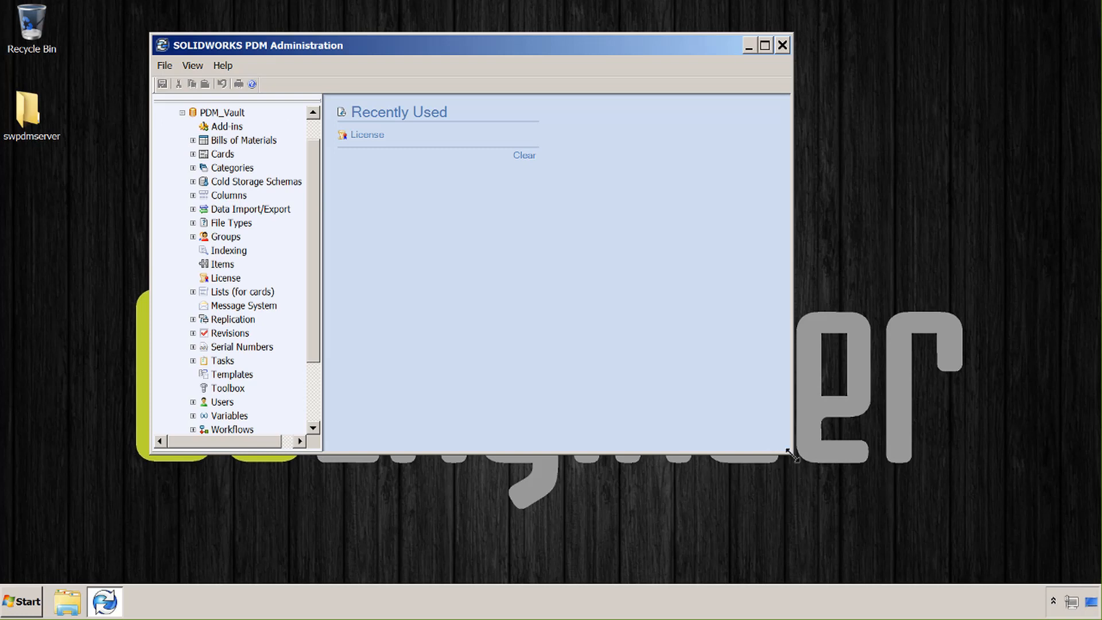
pyautogui.moveTo(793, 455); pyautogui.dragTo(889, 568)
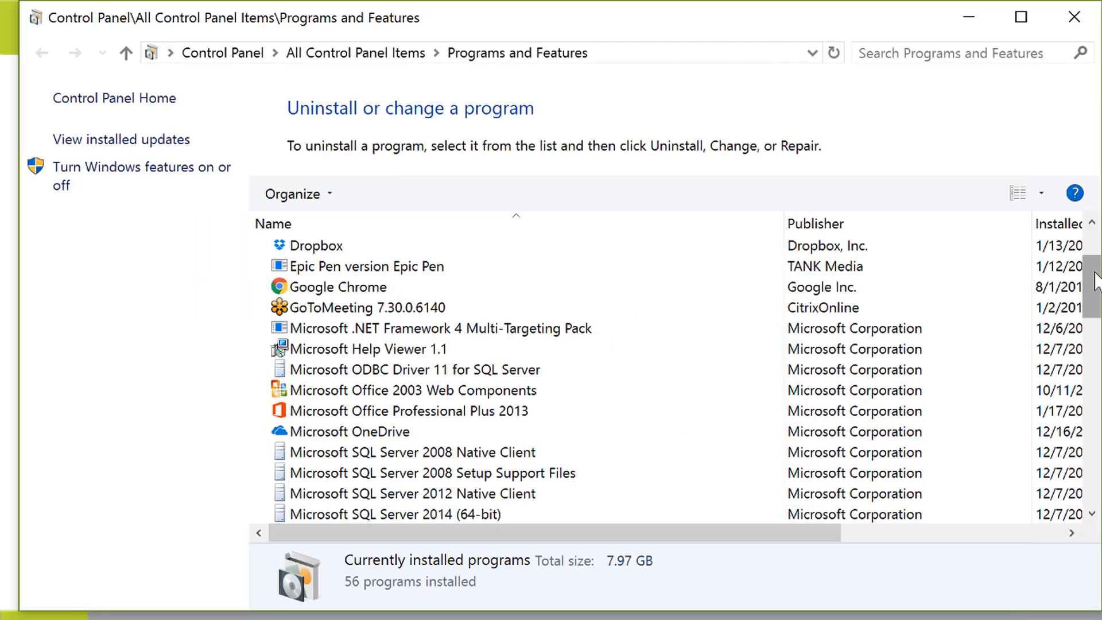
# Scroll the installed programs list and select SOLIDWORKS 2017 SP01, briefly comparing SOLIDWORKS PDM Client
pyautogui.moveTo(1095, 275); pyautogui.dragTo(1091, 460)
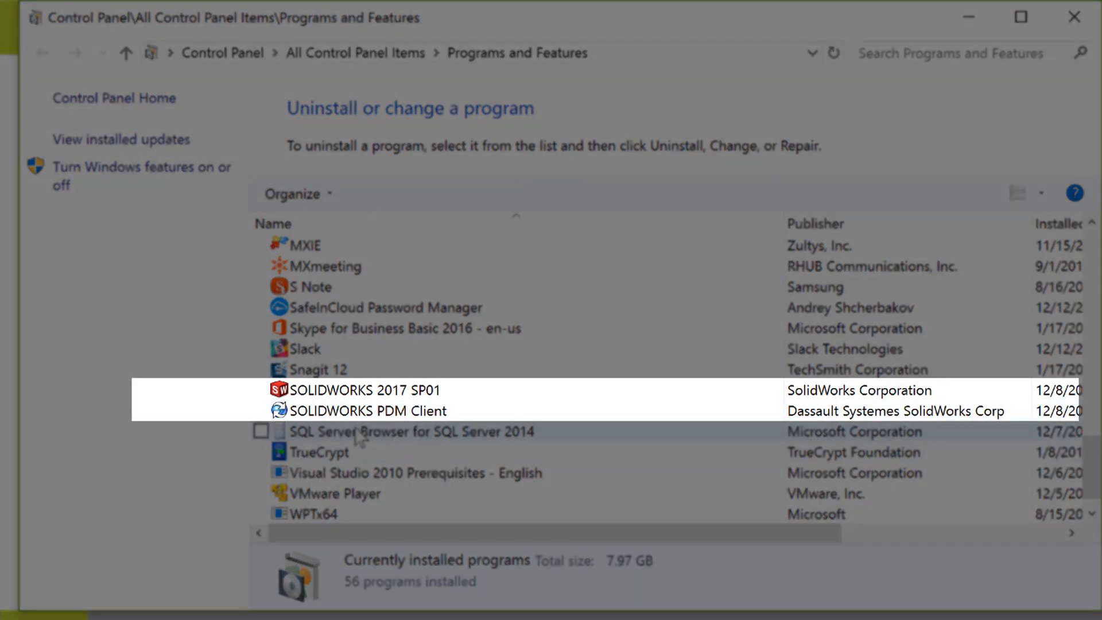
pyautogui.click(333, 391)
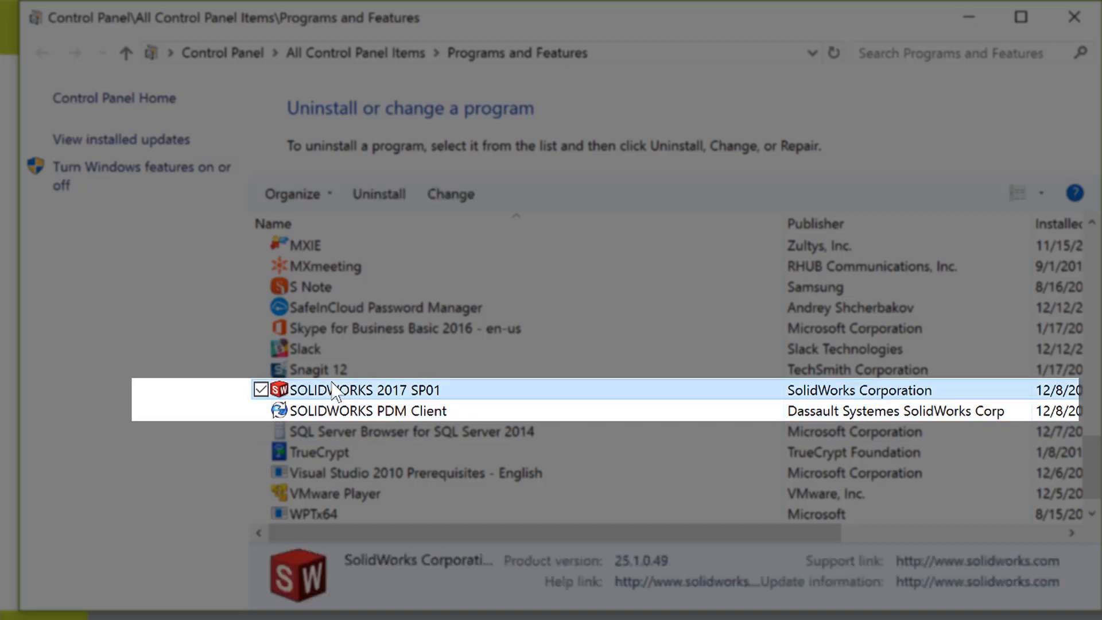
pyautogui.click(333, 411)
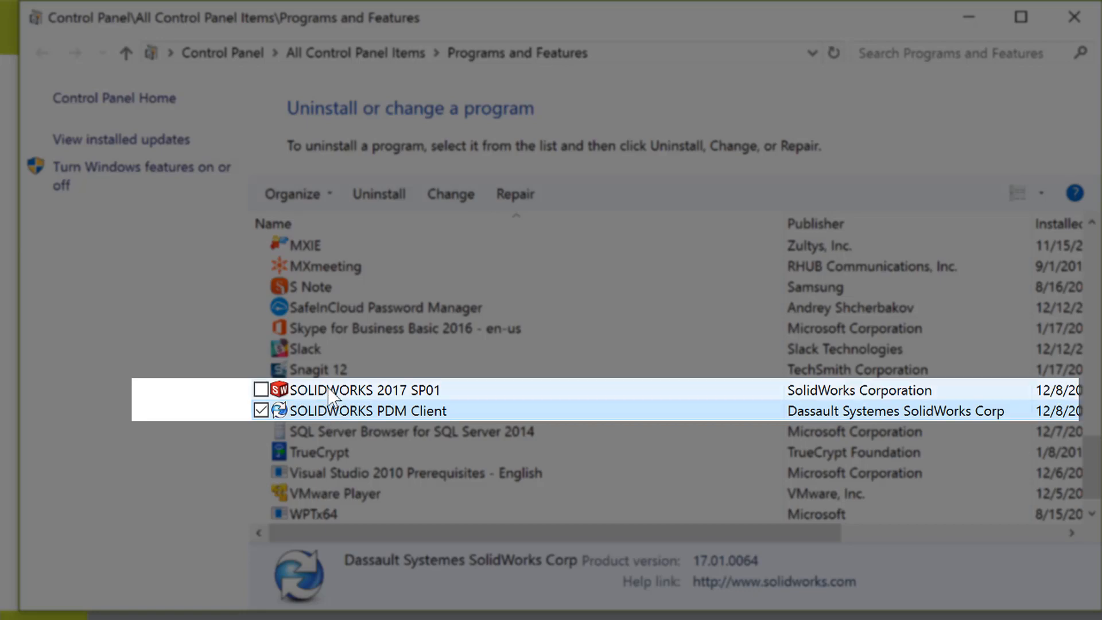
pyautogui.click(331, 391)
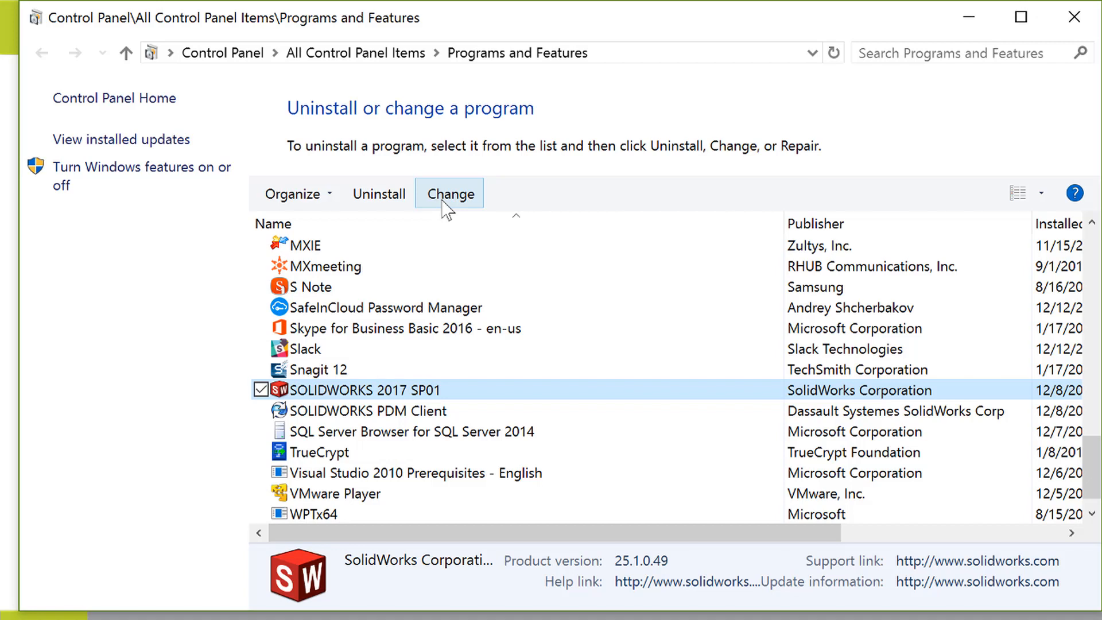
# Review SOLIDWORKS PDM Client via Change and SOLIDWORKS 2017 SP01, then minimize Programs and Features
pyautogui.click(351, 411)
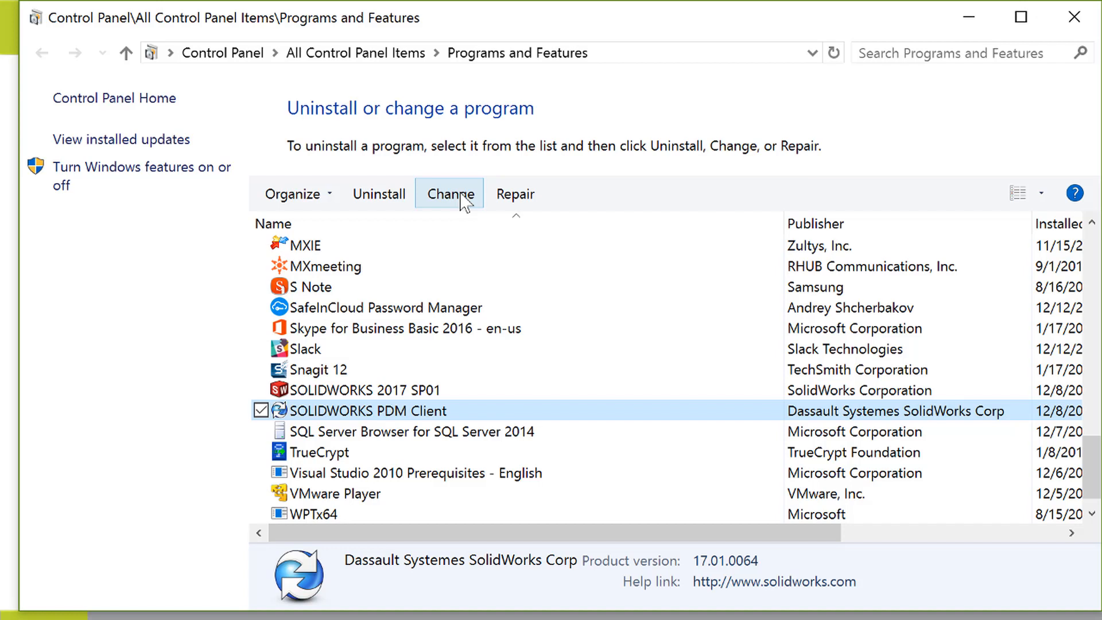
pyautogui.click(465, 198)
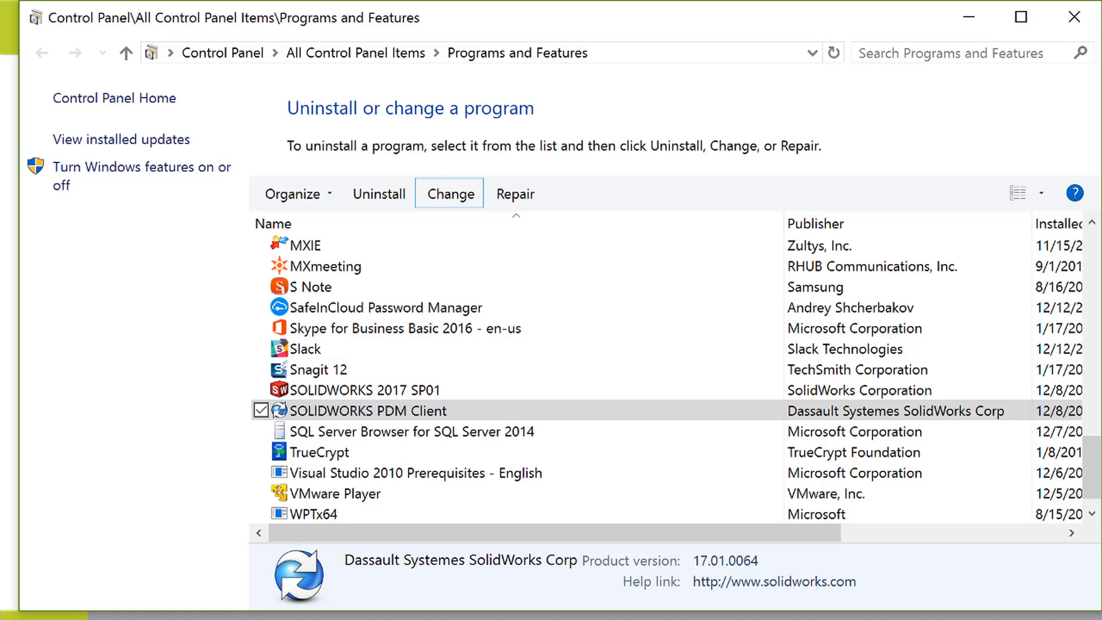
pyautogui.click(379, 392)
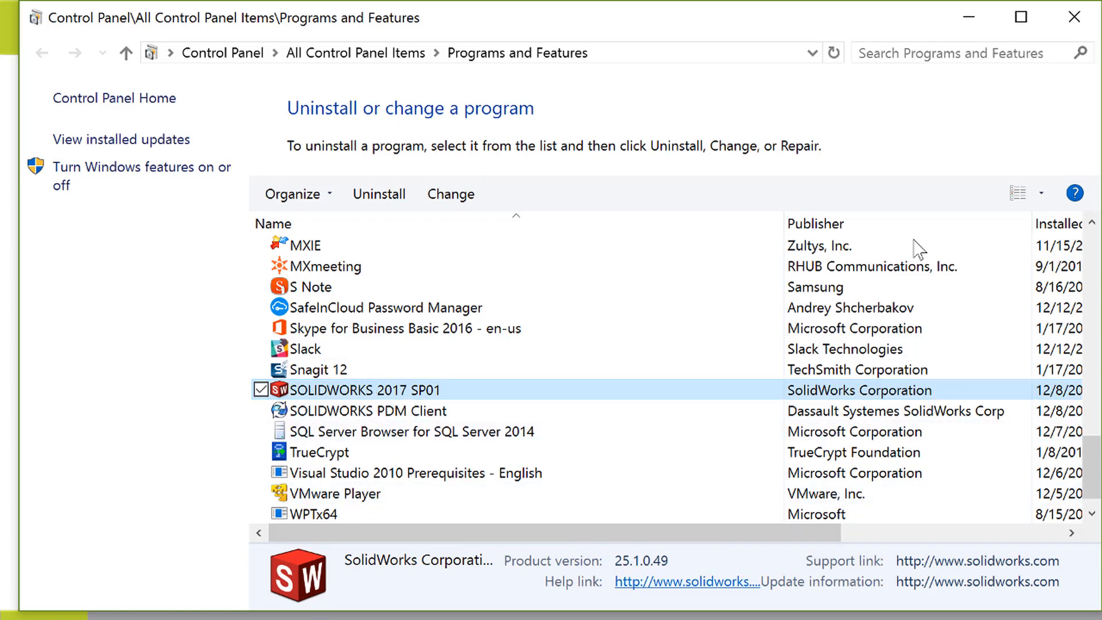
pyautogui.click(970, 22)
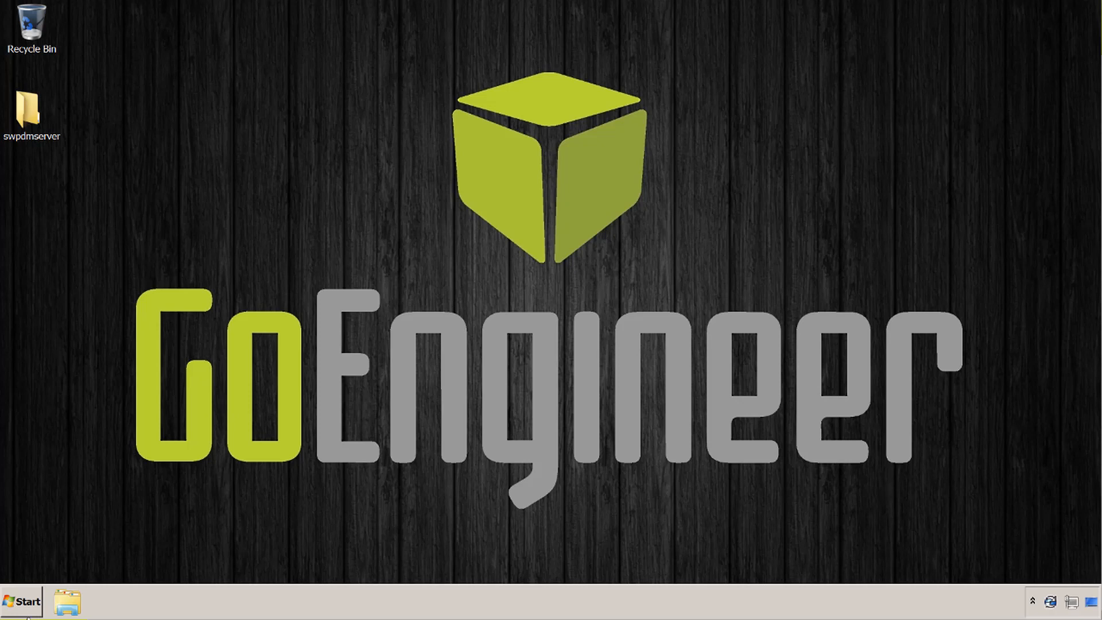
# Launch Registry Editor by searching for regedit
pyautogui.click(21, 613)
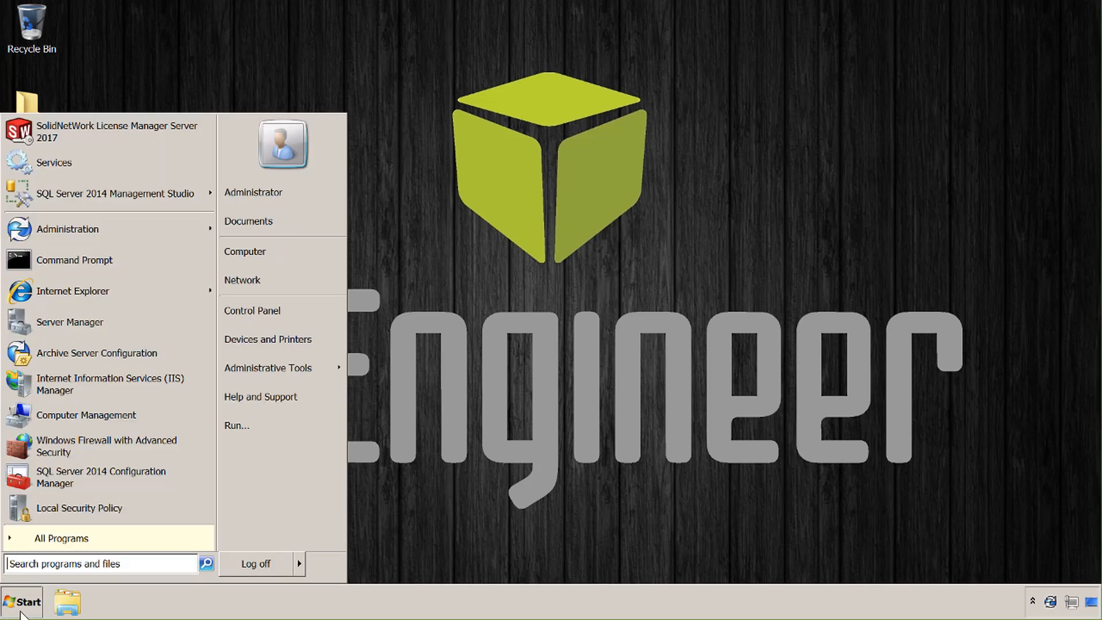
pyautogui.write('reg')
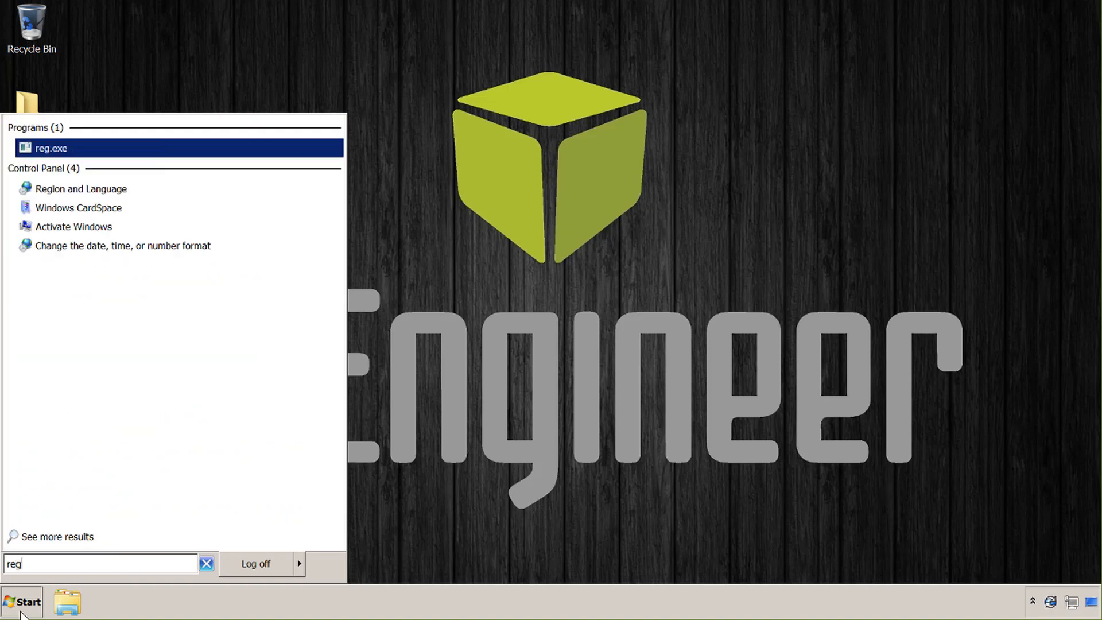
pyautogui.write('edit')
pyautogui.press('Return')
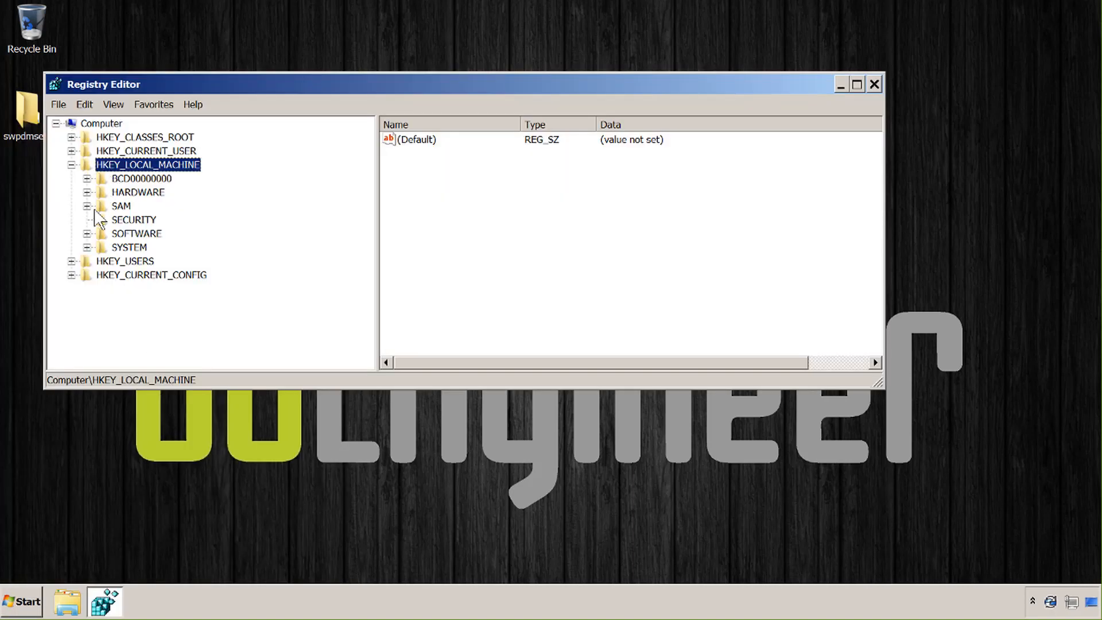
# Navigate to HKLM\SOFTWARE\SolidWorks\Applications\PDMWorks Enterprise\Databases\PDM_Vault to show its values
pyautogui.click(87, 234)
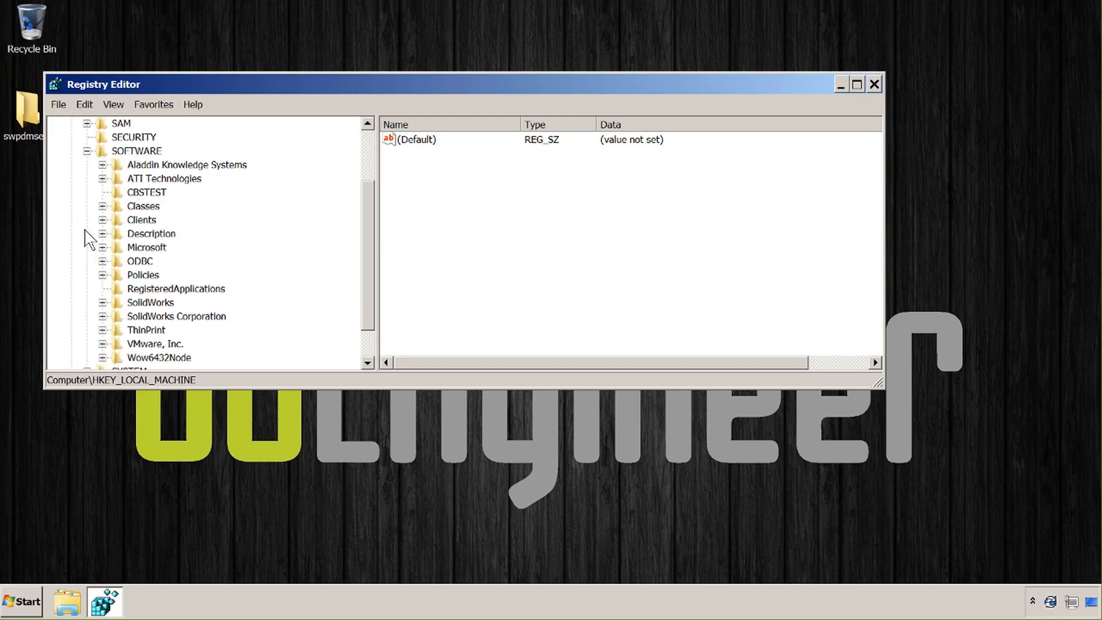
pyautogui.click(103, 303)
pyautogui.click(119, 316)
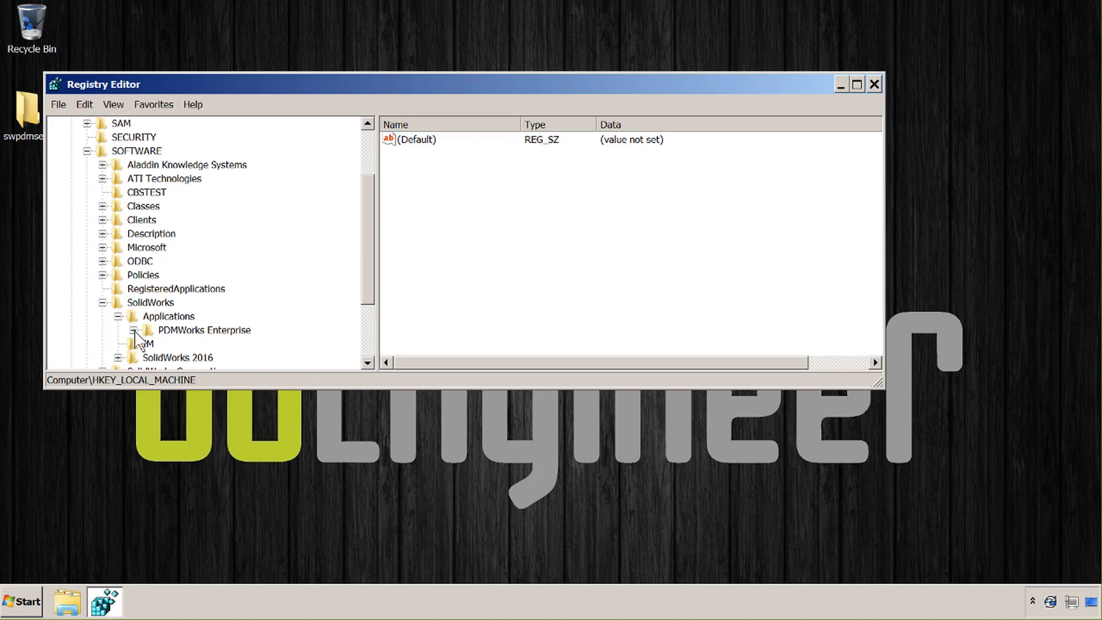
pyautogui.click(134, 331)
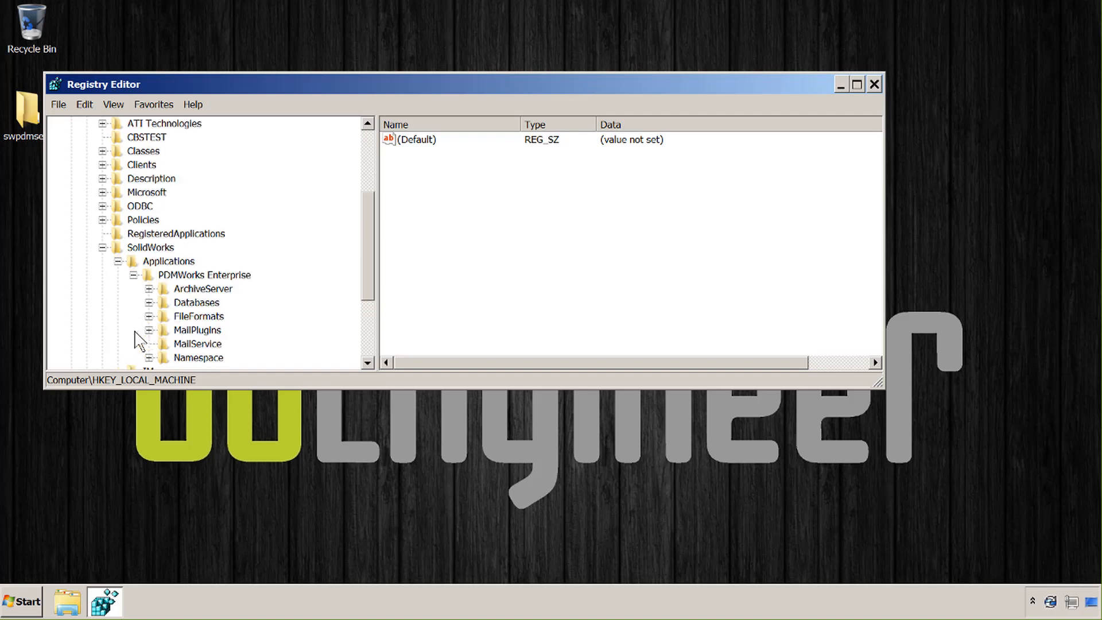
pyautogui.click(148, 303)
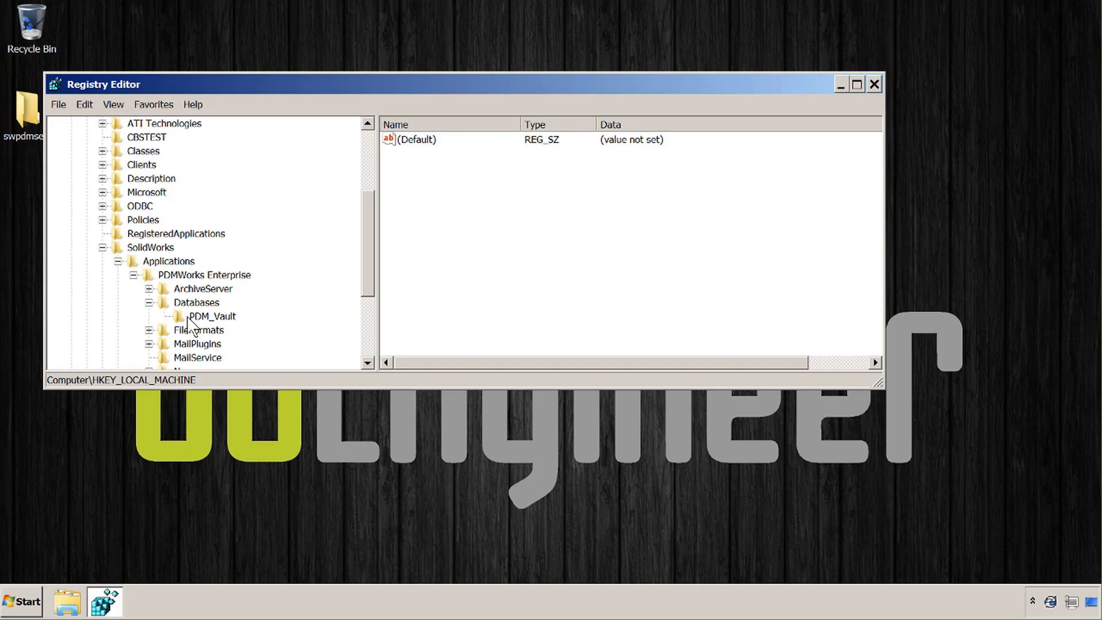
pyautogui.click(198, 316)
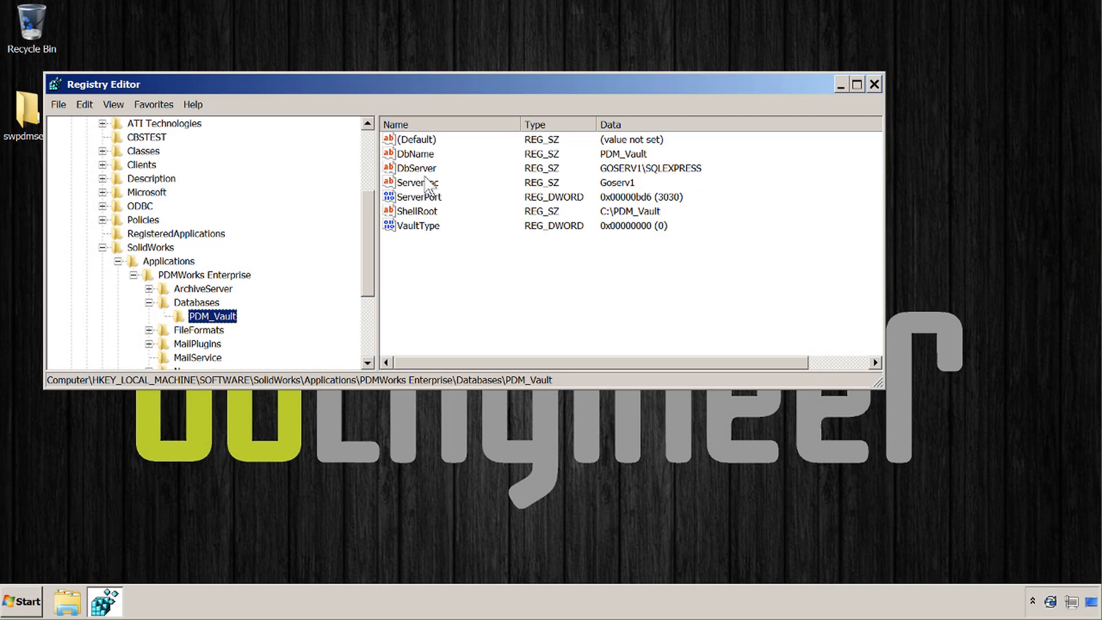
# Edit DbServer by removing \SQLEXPRESS so it reads GOSERV1, then collapse the SolidWorks key
pyautogui.doubleClick(421, 174)
pyautogui.click(259, 248)
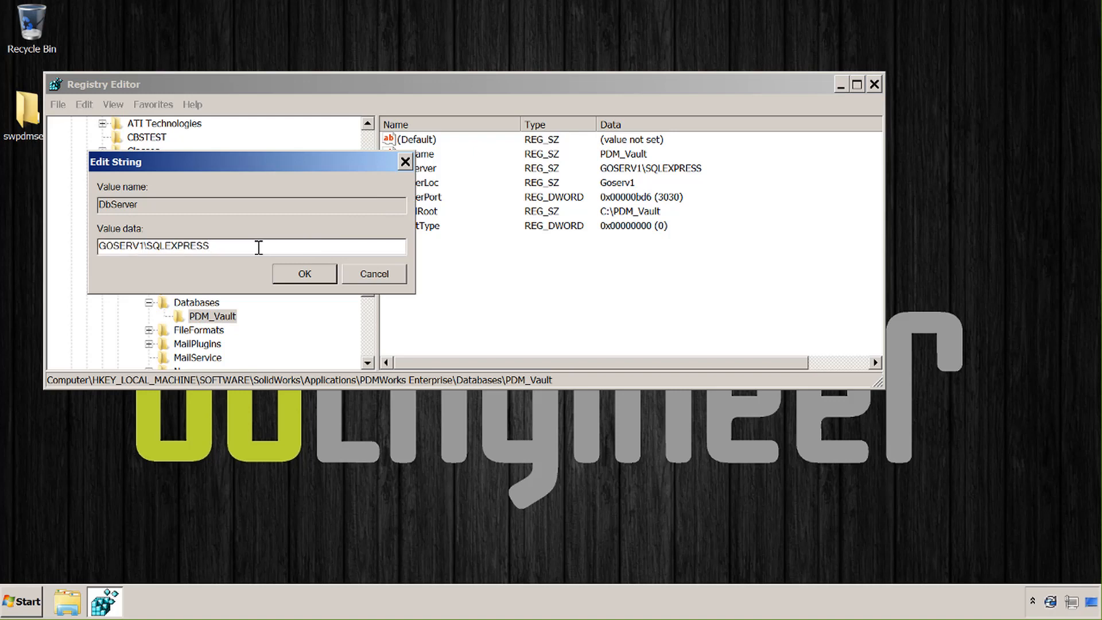
pyautogui.press('BackSpace')
pyautogui.press('BackSpace')
pyautogui.press('BackSpace')
pyautogui.press('BackSpace')
pyautogui.press('BackSpace')
pyautogui.press('BackSpace')
pyautogui.press('BackSpace')
pyautogui.press('BackSpace')
pyautogui.press('BackSpace')
pyautogui.press('BackSpace')
pyautogui.press('BackSpace')
pyautogui.hotkey('shift', 'Home')
pyautogui.hotkey('ctrl', 'c')
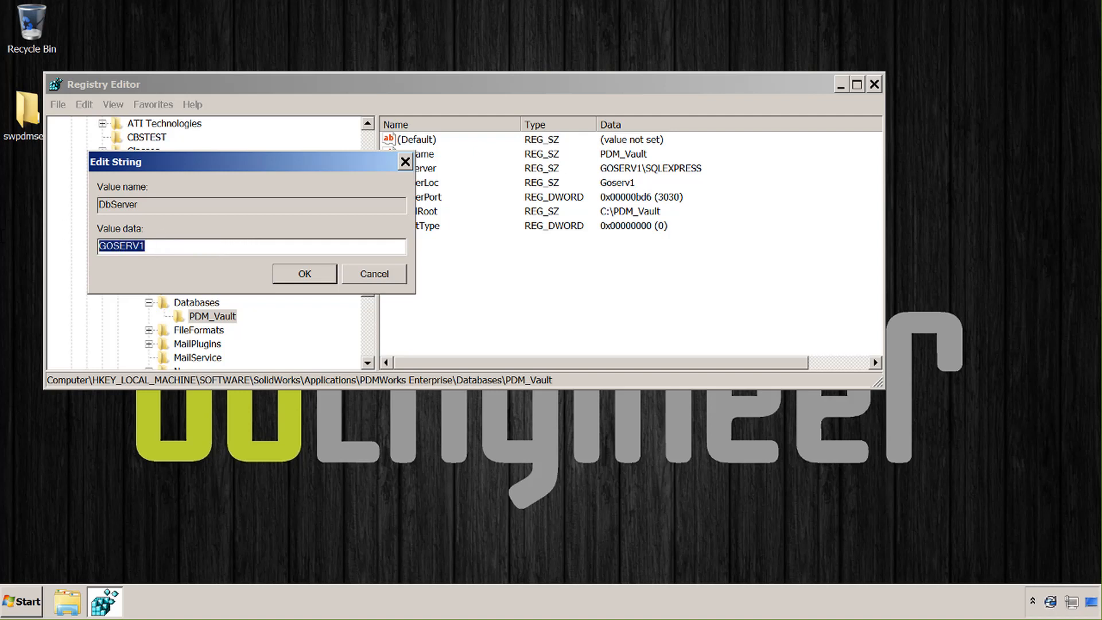
pyautogui.click(304, 275)
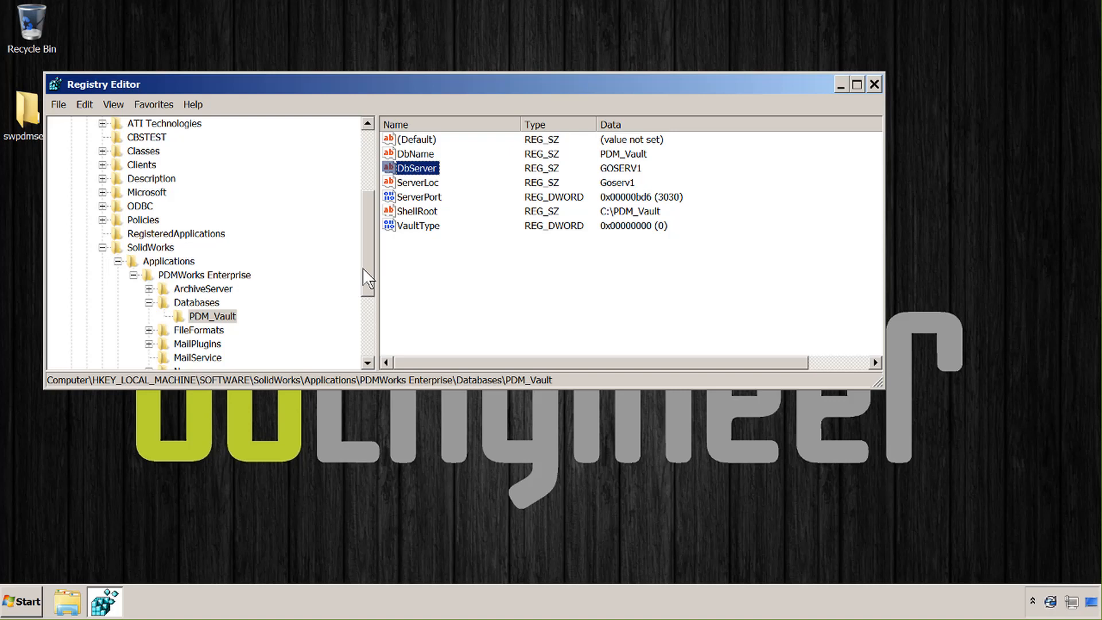
pyautogui.click(103, 248)
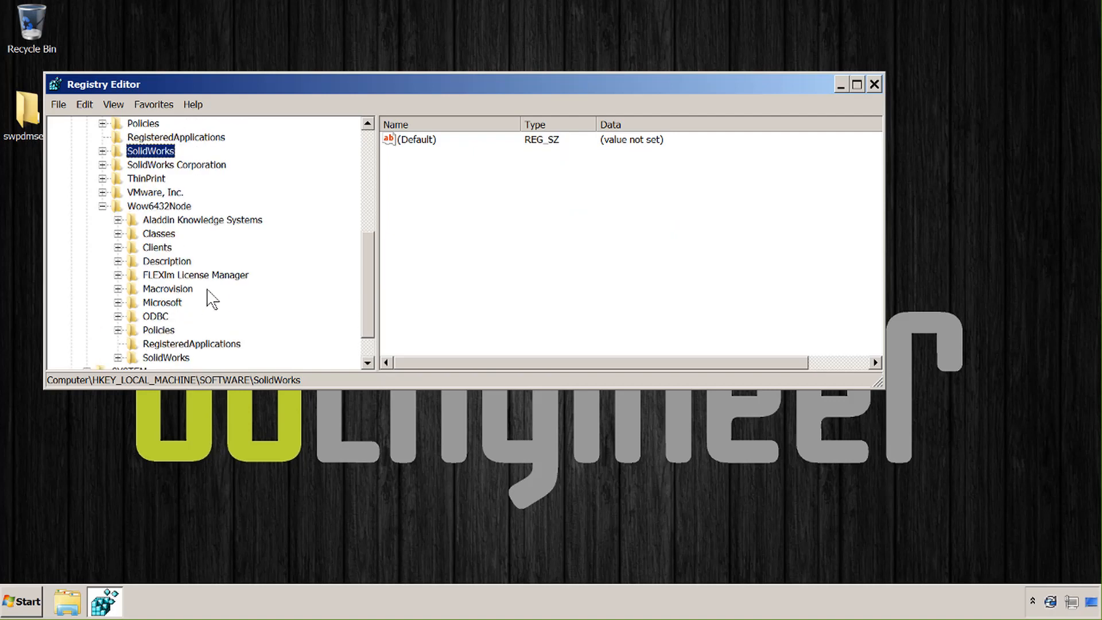
# Navigate to Wow6432Node\SolidWorks\Applications\PDMWorks Enterprise\Databases\PDM_Vault
pyautogui.click(117, 358)
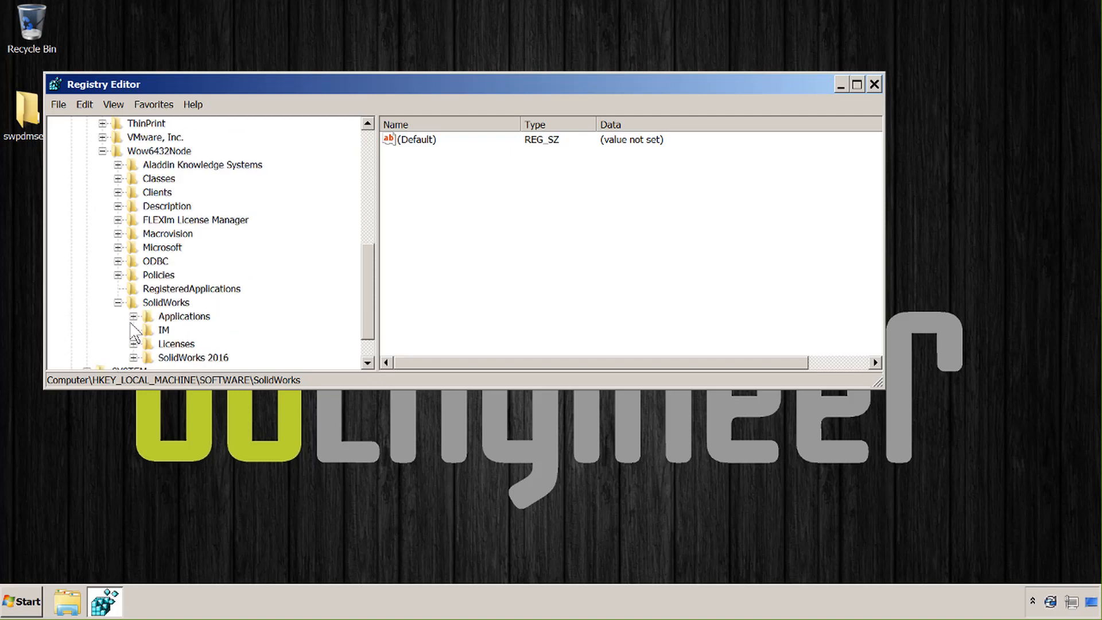
pyautogui.click(133, 317)
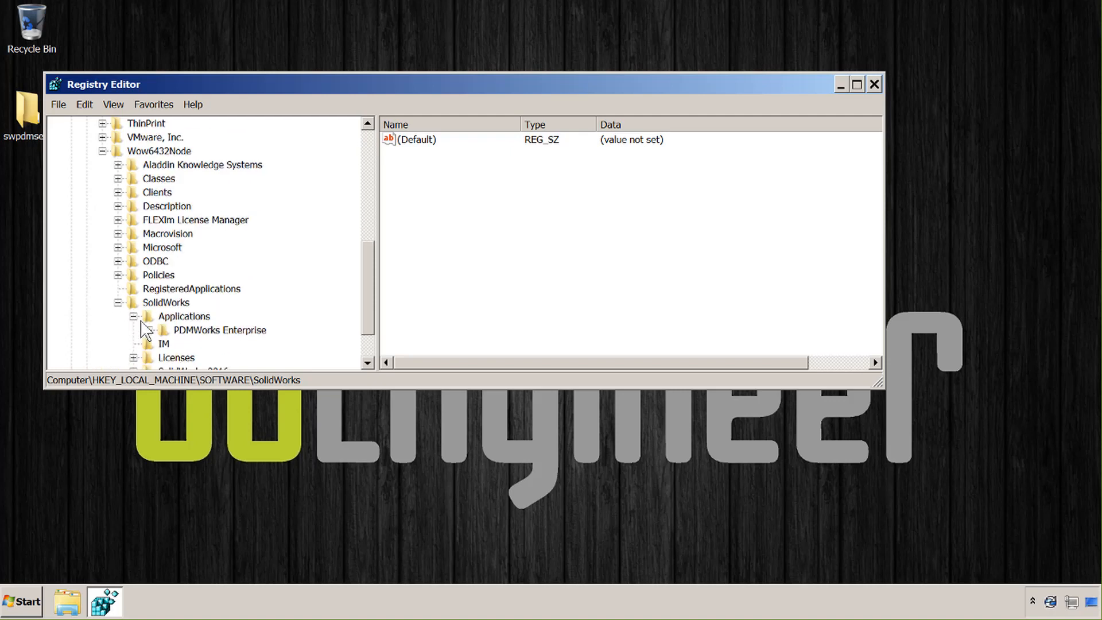
pyautogui.click(149, 331)
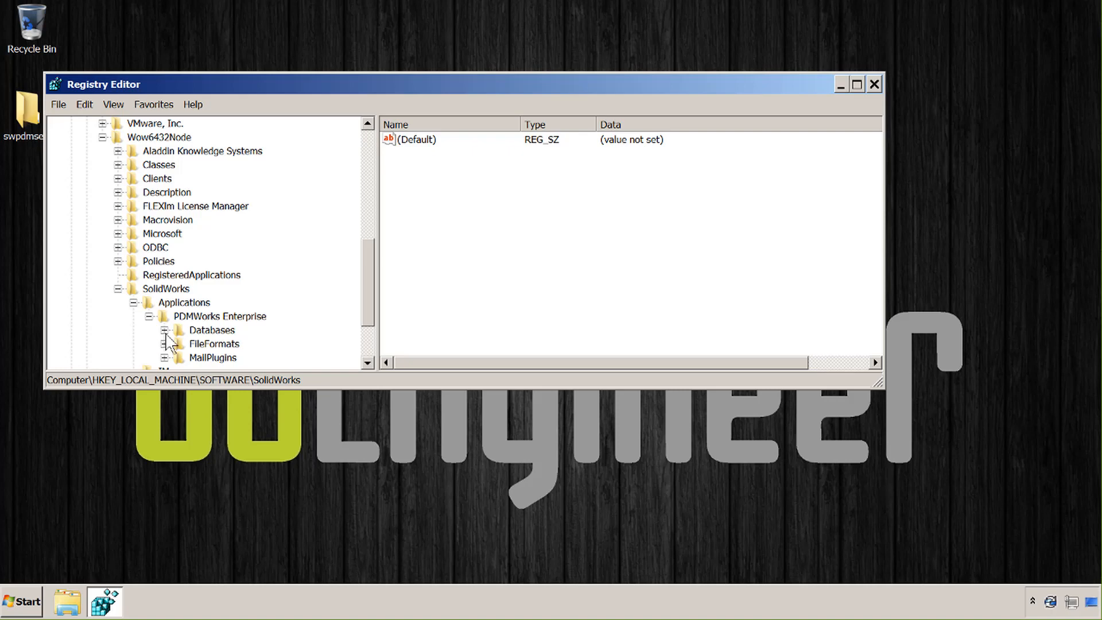
pyautogui.click(165, 331)
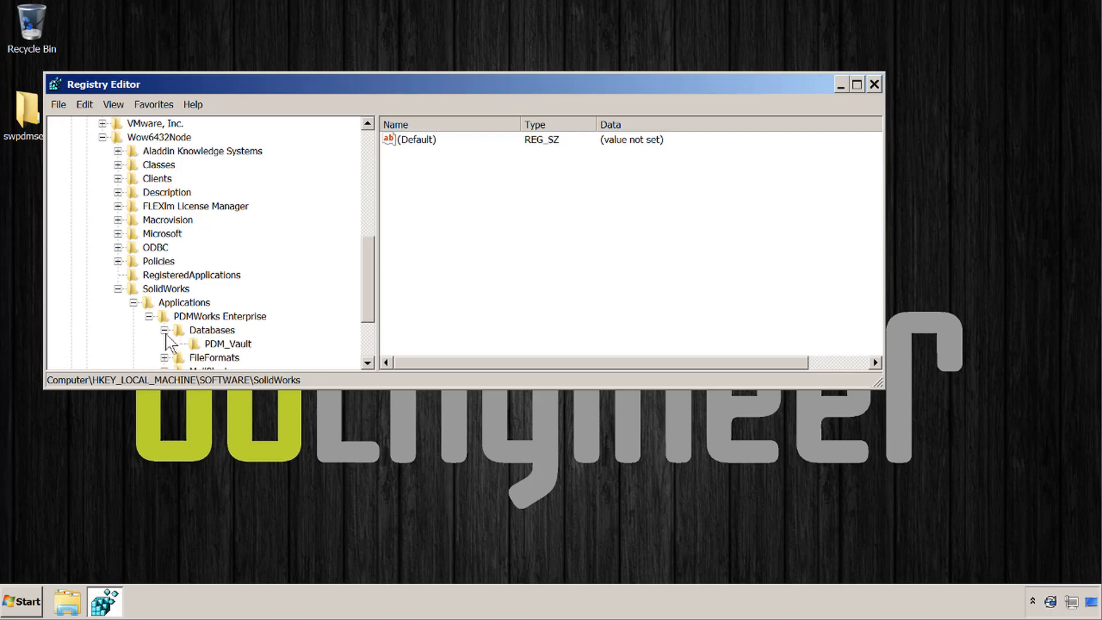
pyautogui.click(206, 345)
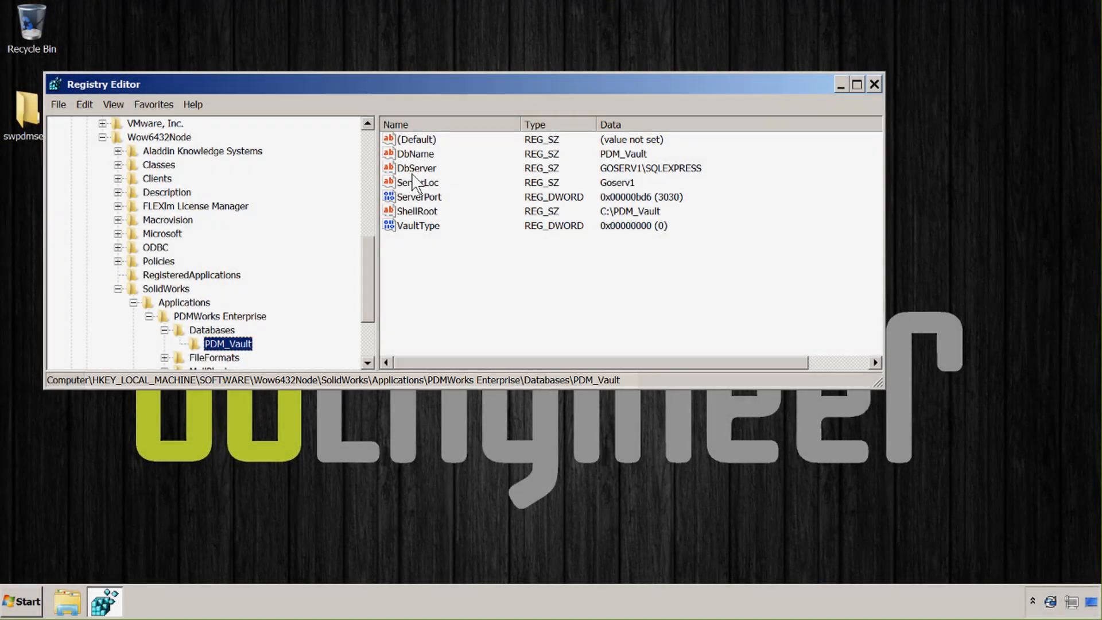
# Change this DbServer value to GOSERV1 and close Registry Editor
pyautogui.doubleClick(412, 172)
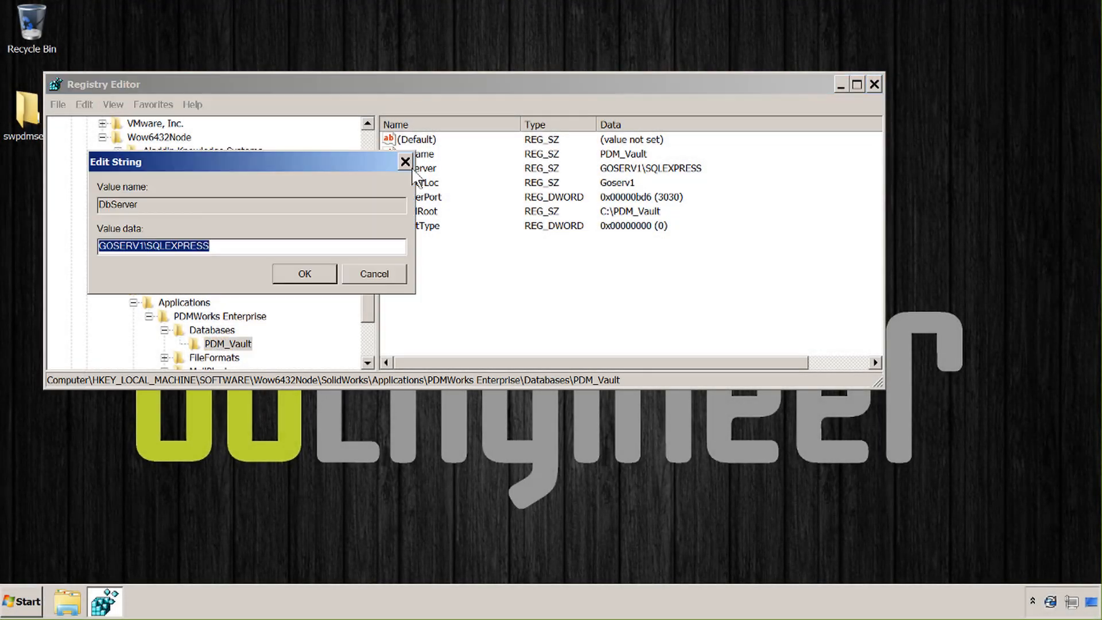
pyautogui.click(405, 161)
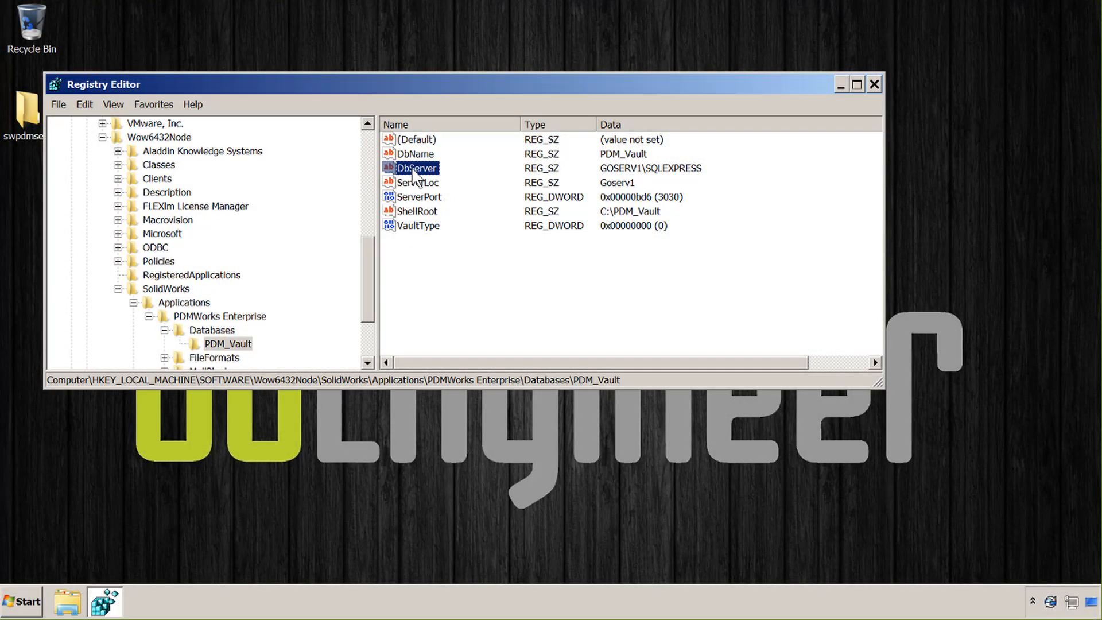
pyautogui.doubleClick(417, 172)
pyautogui.hotkey('ctrl', 'v')
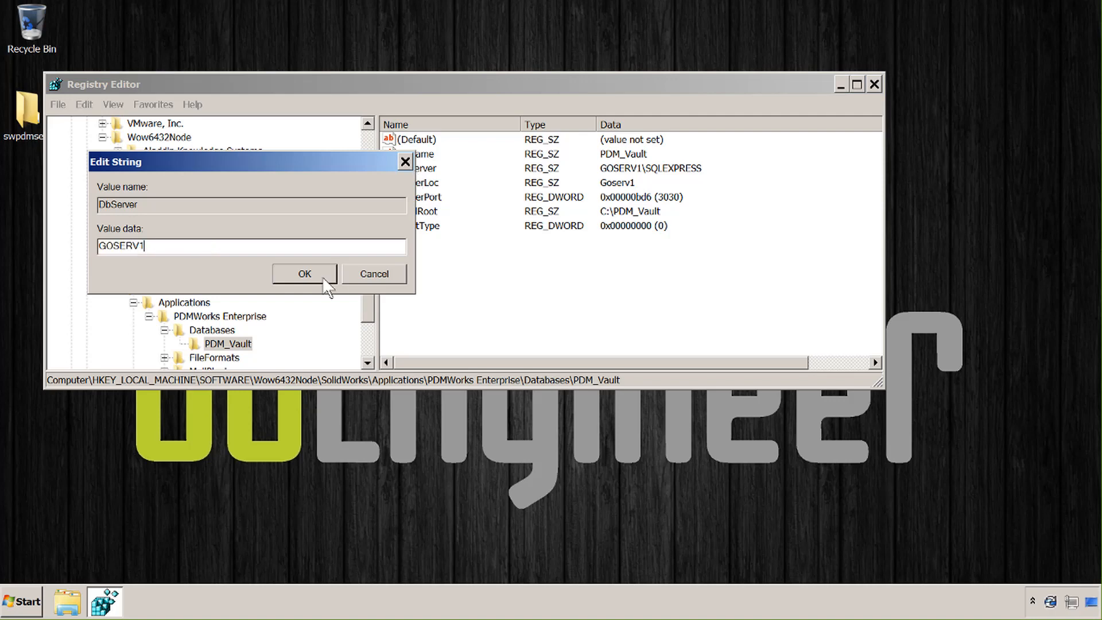
pyautogui.click(325, 280)
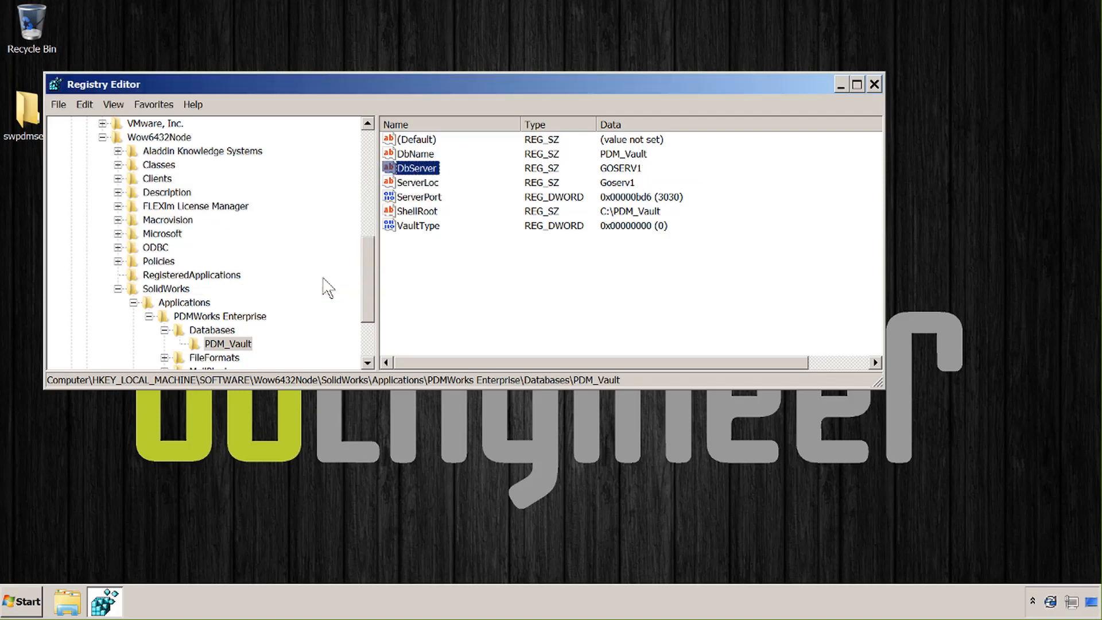
pyautogui.click(875, 84)
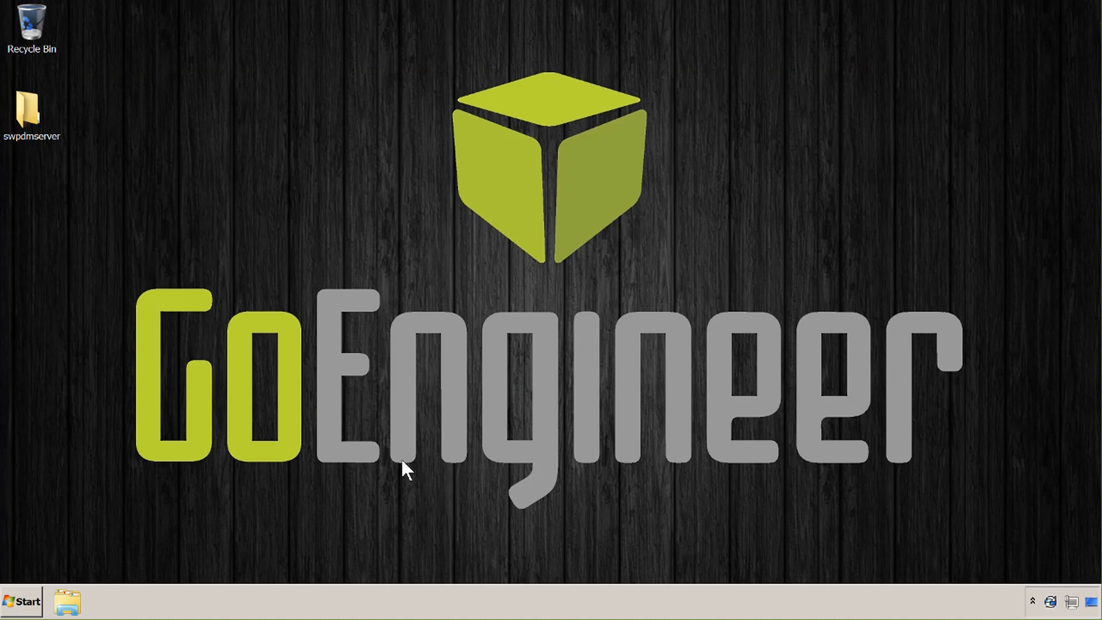